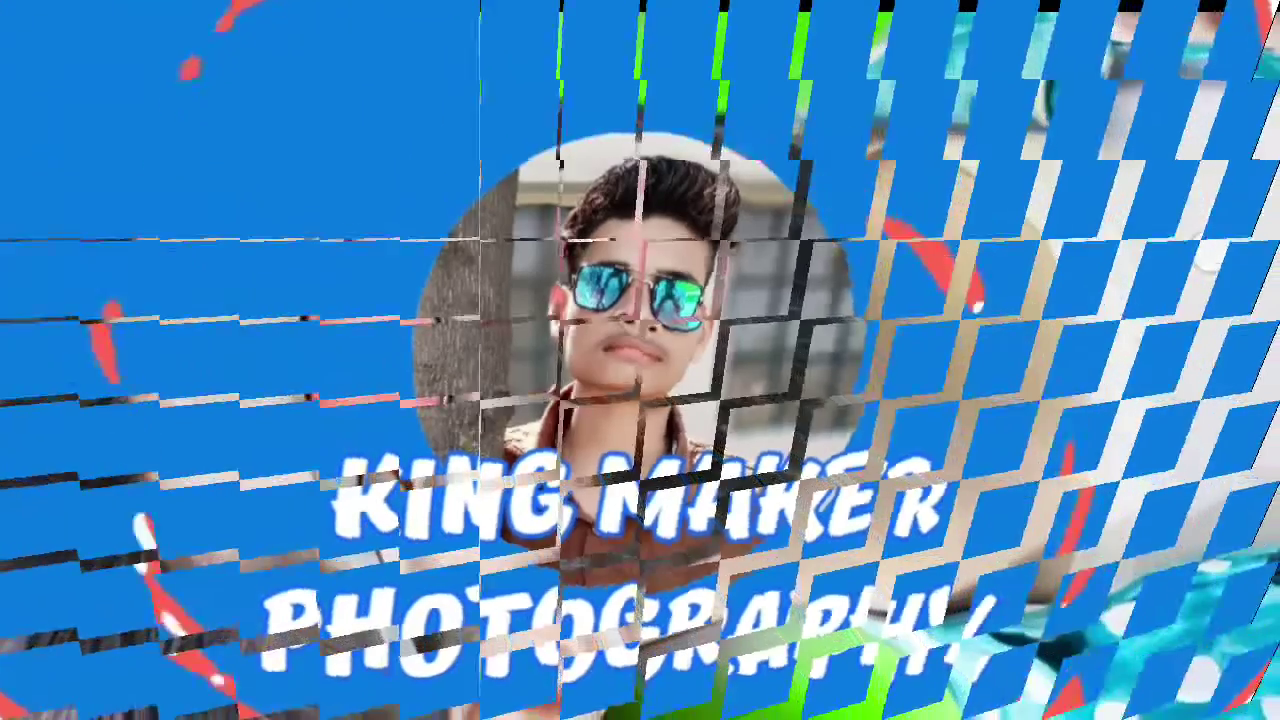
Share the blurred green leaf photo from the gallery into SketchBook as a new canvas.
{"action": "scroll", "coordinate": [1110, 360], "scroll_direction": "up", "scroll_amount": 5}
{"action": "scroll", "coordinate": [1110, 360], "scroll_direction": "up", "scroll_amount": 5}
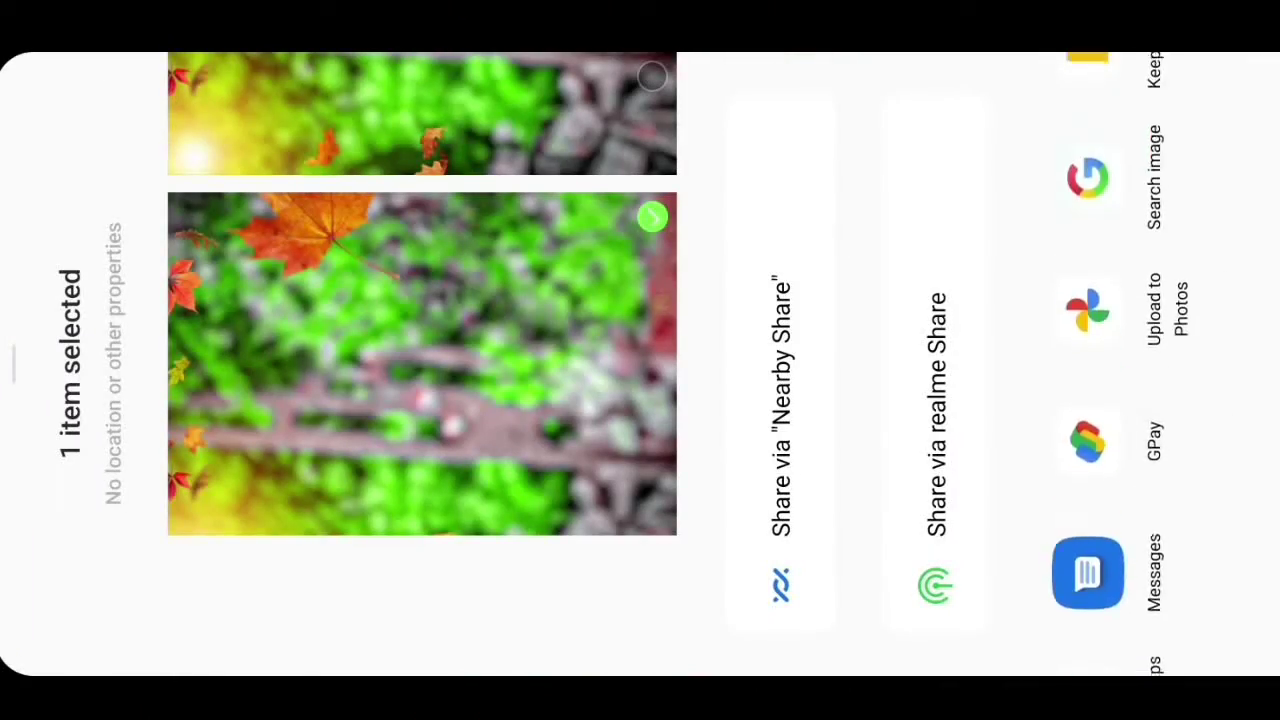
{"action": "scroll", "coordinate": [1110, 360], "scroll_direction": "up", "scroll_amount": 5}
{"action": "scroll", "coordinate": [1110, 360], "scroll_direction": "up", "scroll_amount": 5}
{"action": "left_click", "coordinate": [1087, 432]}
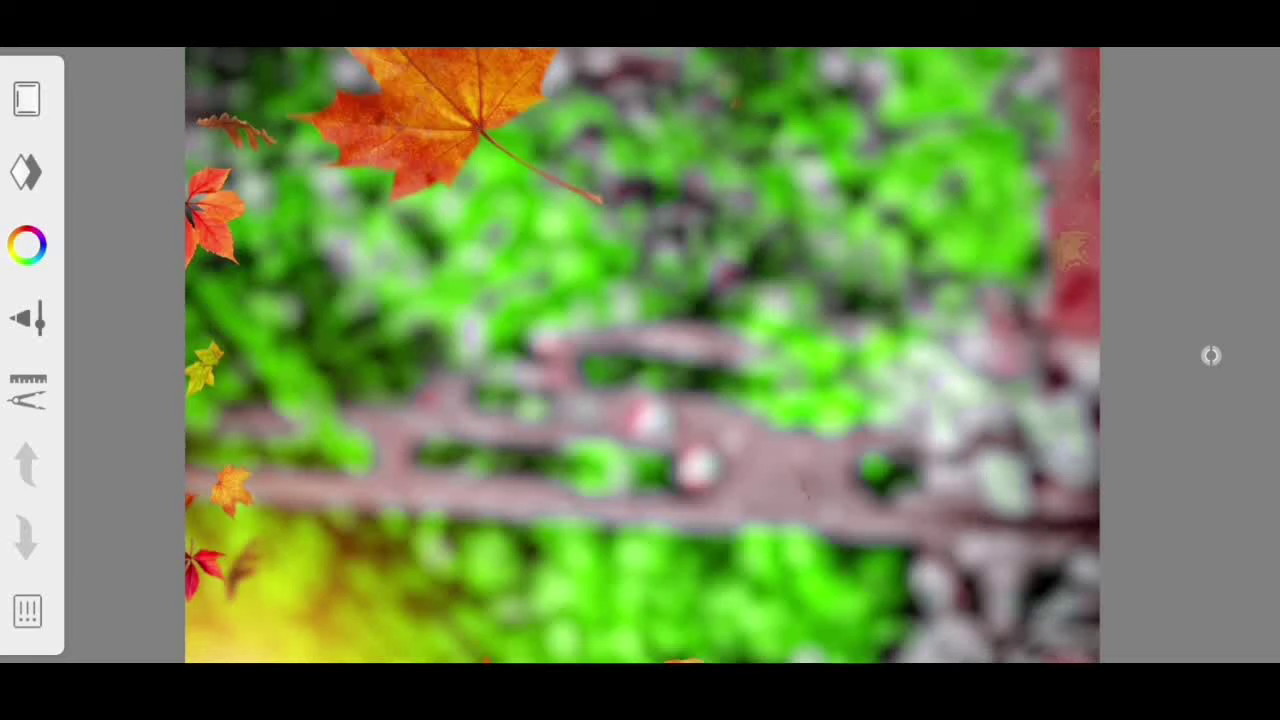
Import the polka-dot shirt portrait over the leaf background and confirm its placement.
{"action": "left_click", "coordinate": [27, 388]}
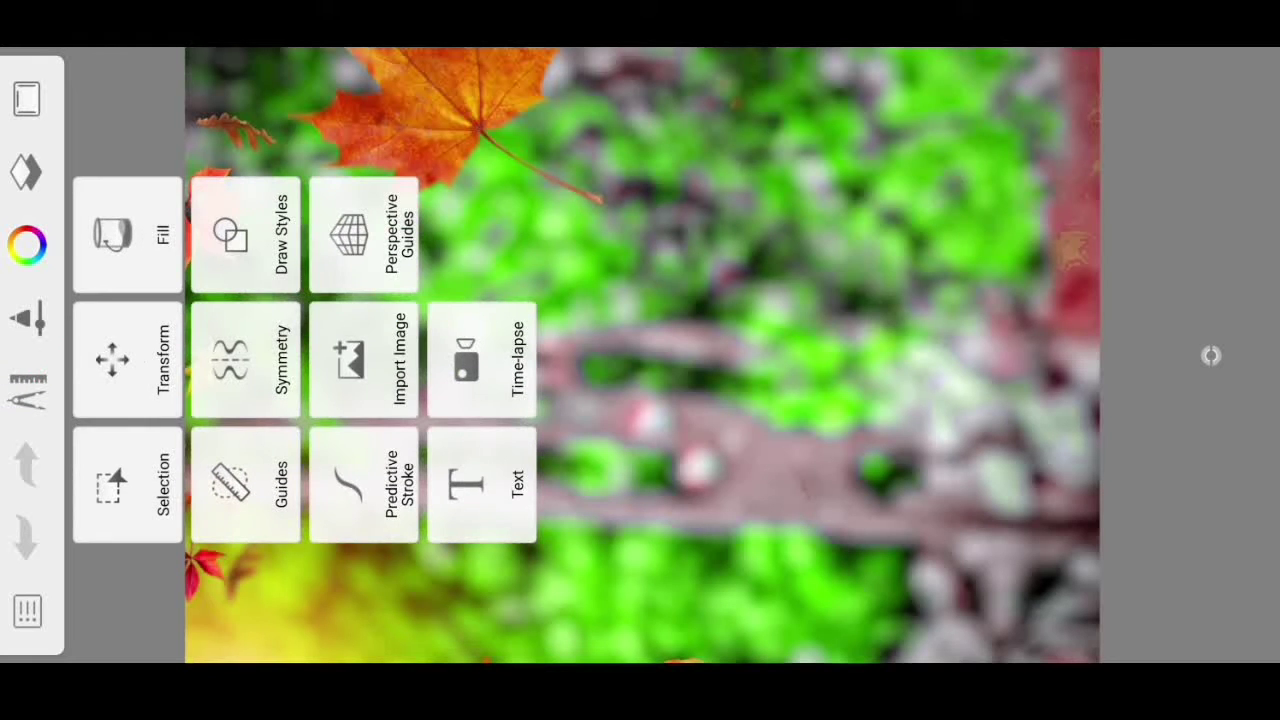
{"action": "left_click", "coordinate": [363, 360]}
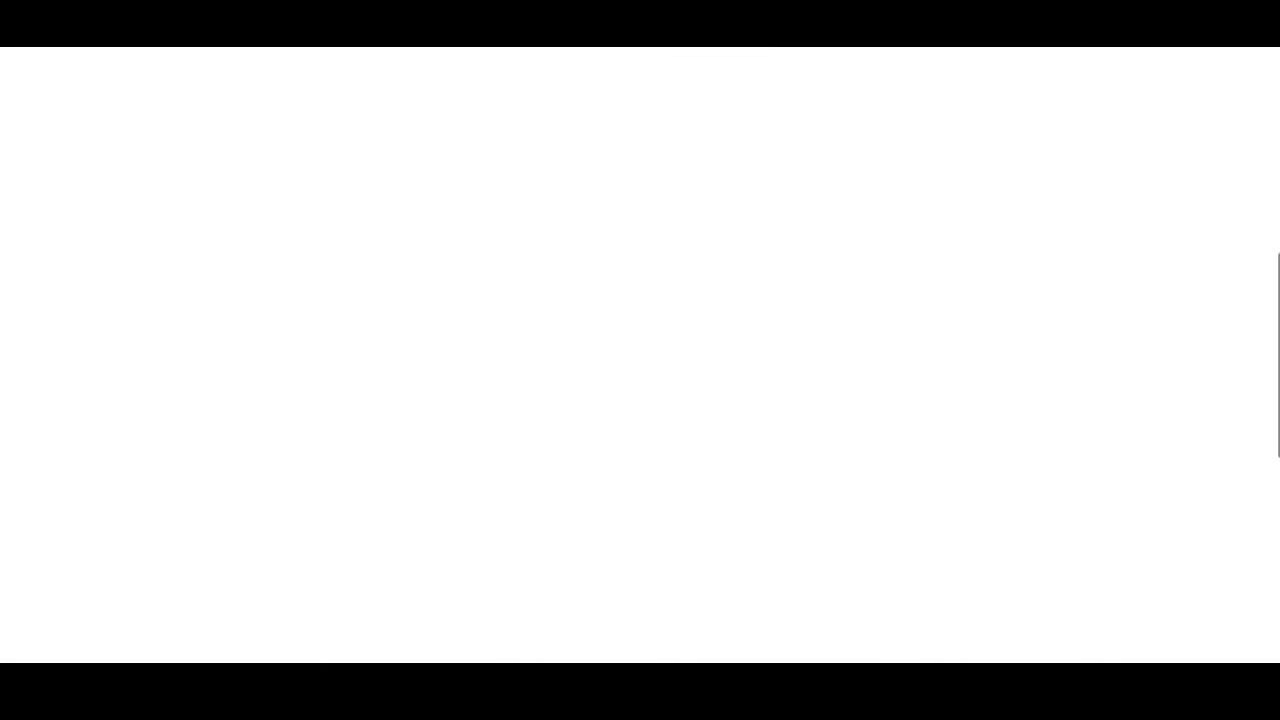
{"action": "left_click", "coordinate": [571, 537]}
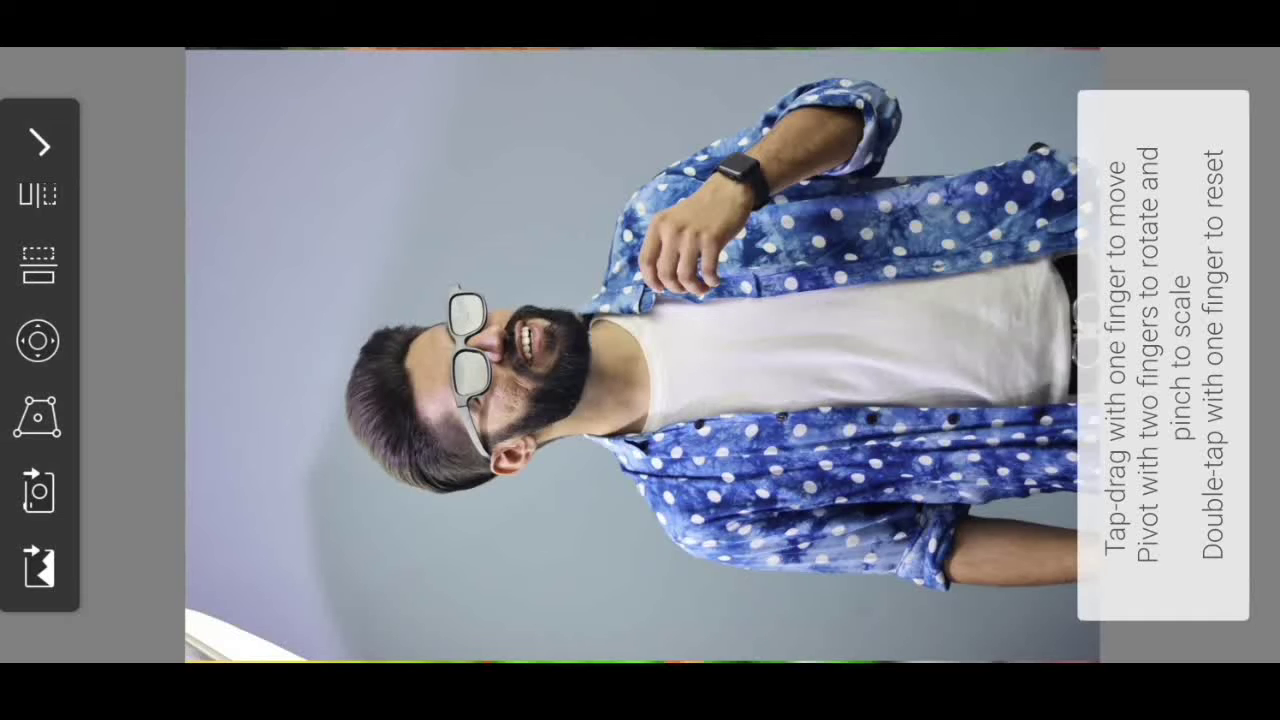
{"action": "left_click", "coordinate": [40, 144]}
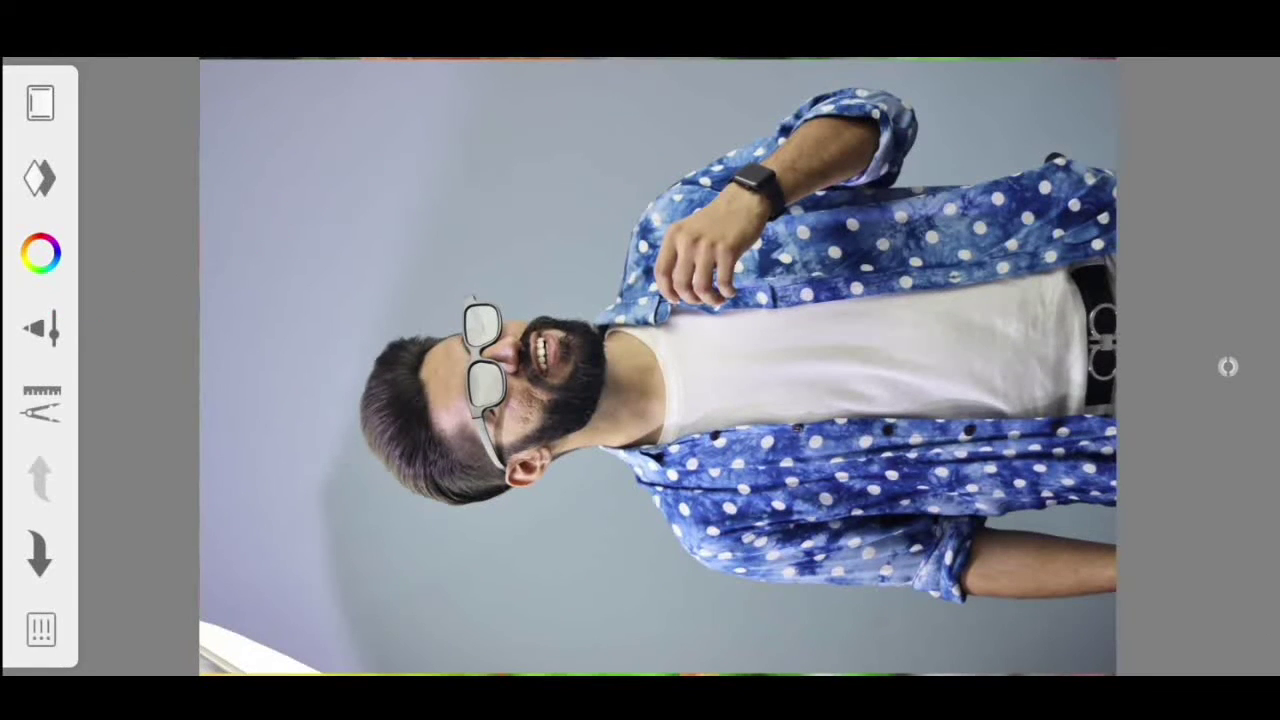
Pick the Hard Eraser (size 60.2) and set its Amount Erased to 100%.
{"action": "left_click", "coordinate": [40, 328]}
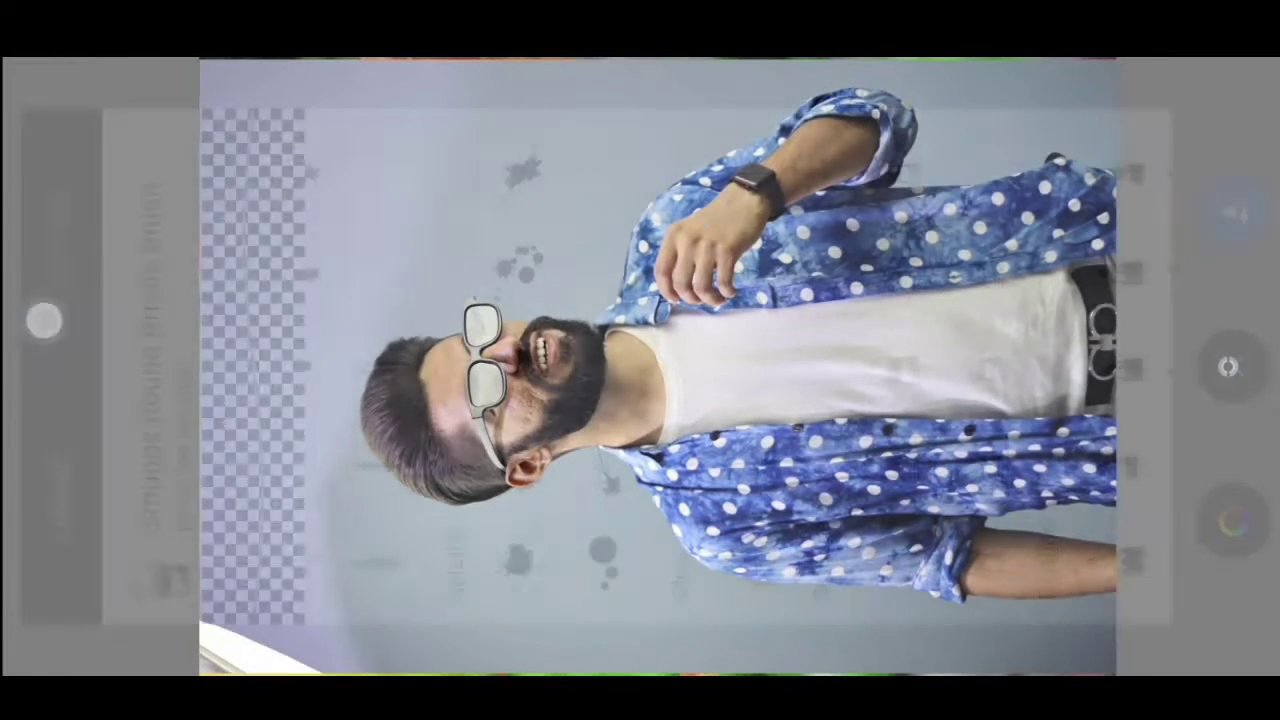
{"action": "scroll", "coordinate": [932, 280], "scroll_direction": "left", "scroll_amount": 5}
{"action": "scroll", "coordinate": [932, 280], "scroll_direction": "left", "scroll_amount": 10}
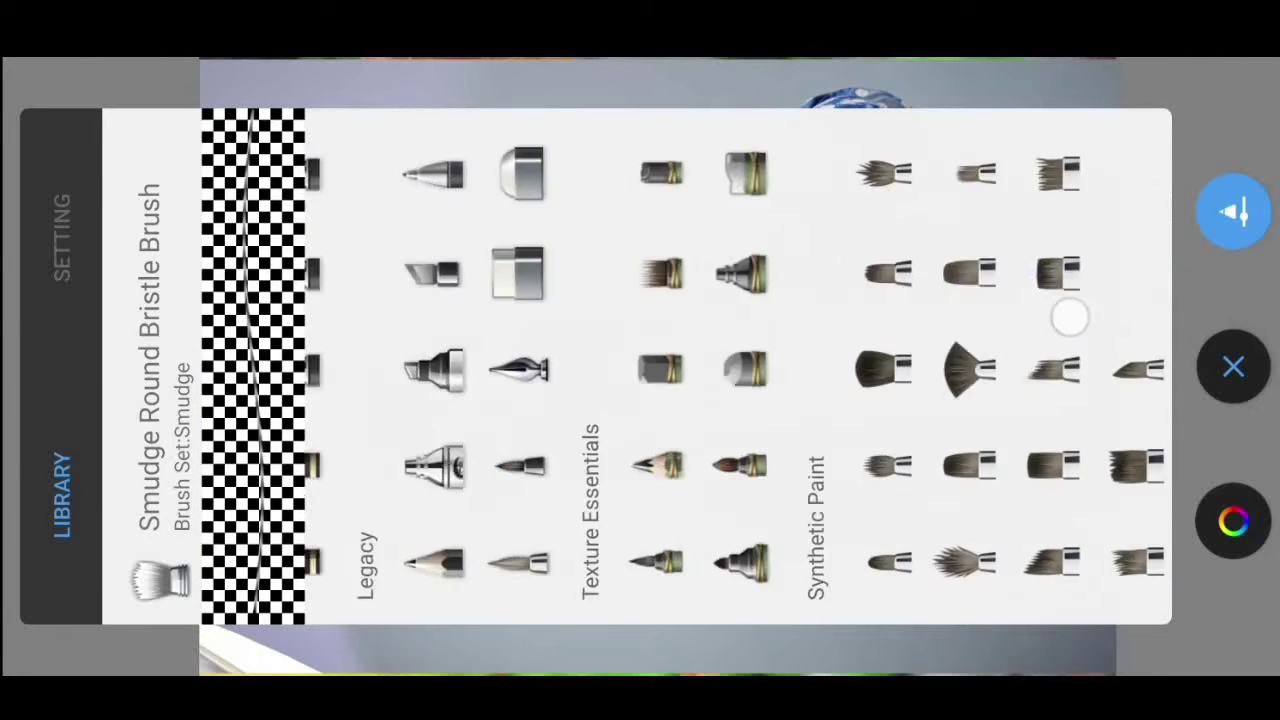
{"action": "left_click", "coordinate": [793, 273]}
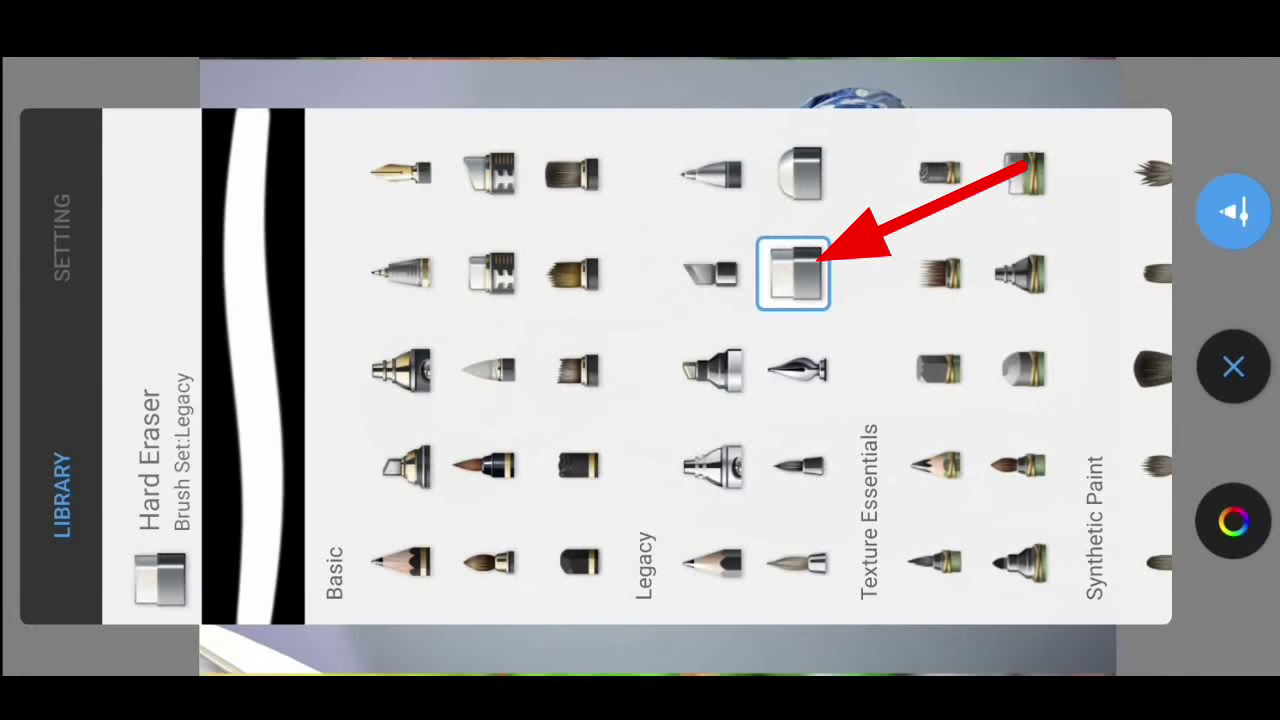
{"action": "left_click", "coordinate": [62, 237]}
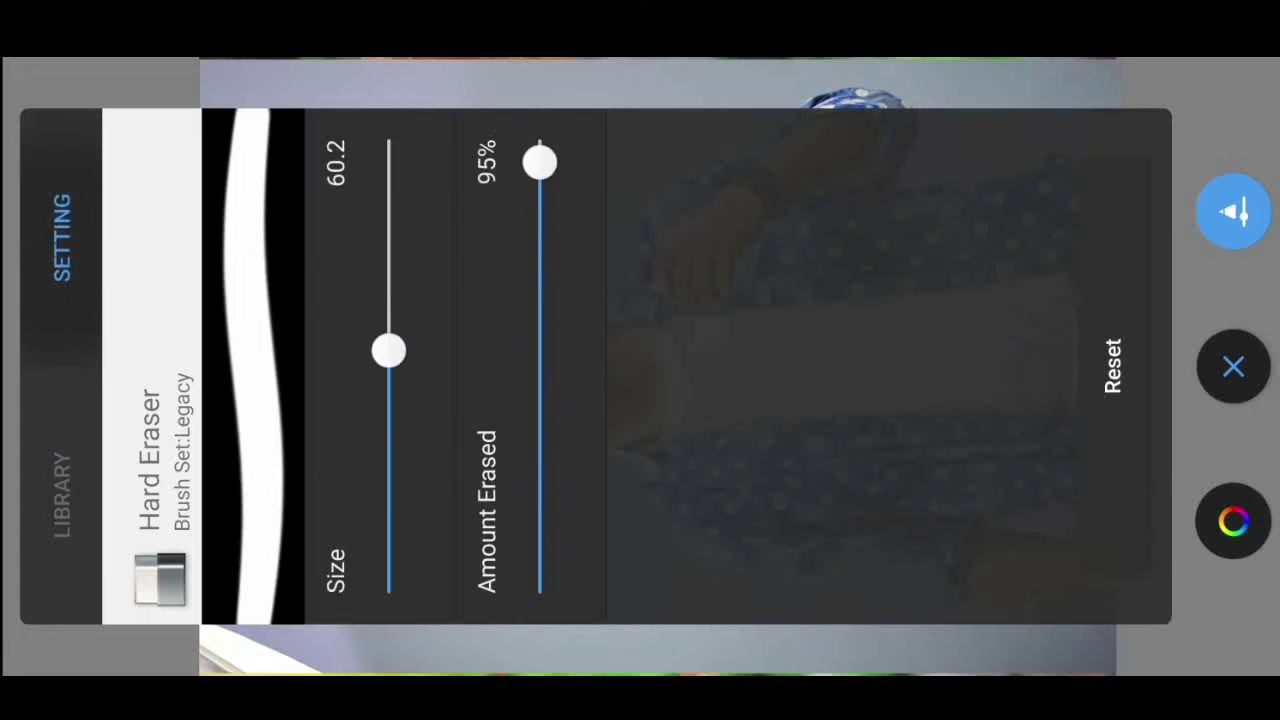
{"action": "left_click_drag", "start_coordinate": [535, 177], "coordinate": [555, 130]}
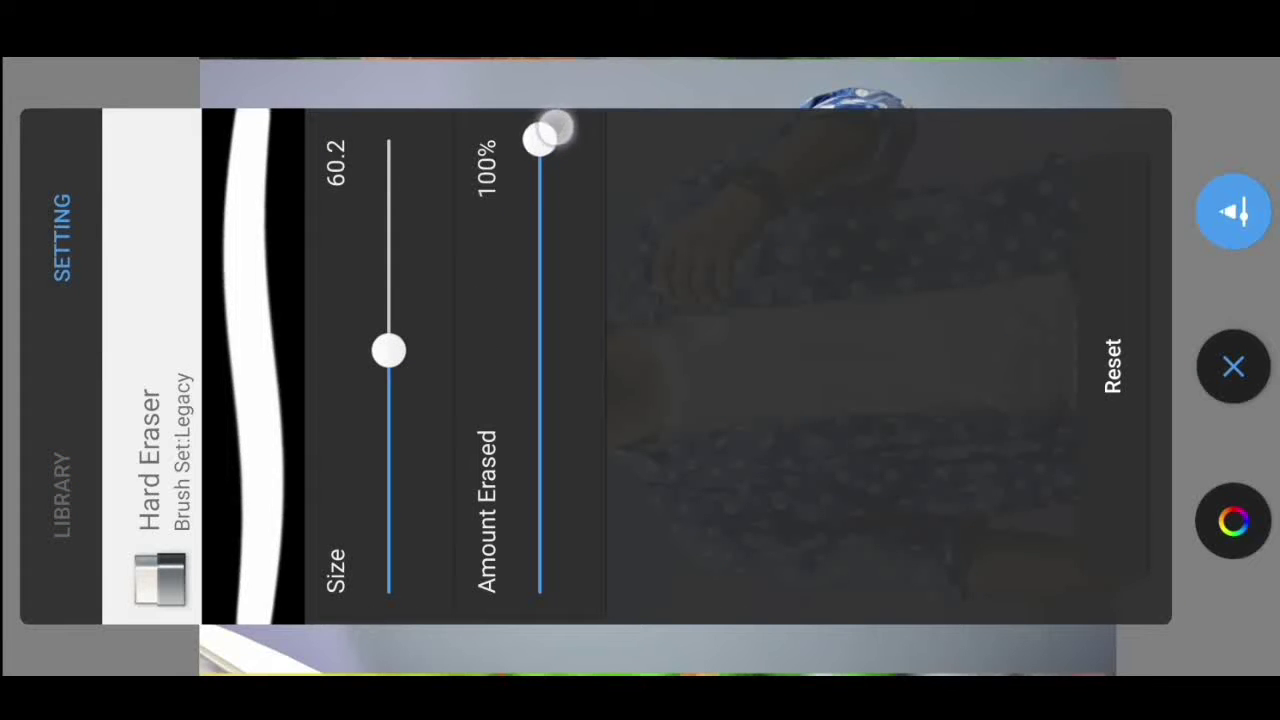
Enlarge the eraser and erase the grey backdrop at the top-left and along the top edge.
{"action": "left_click", "coordinate": [1235, 365]}
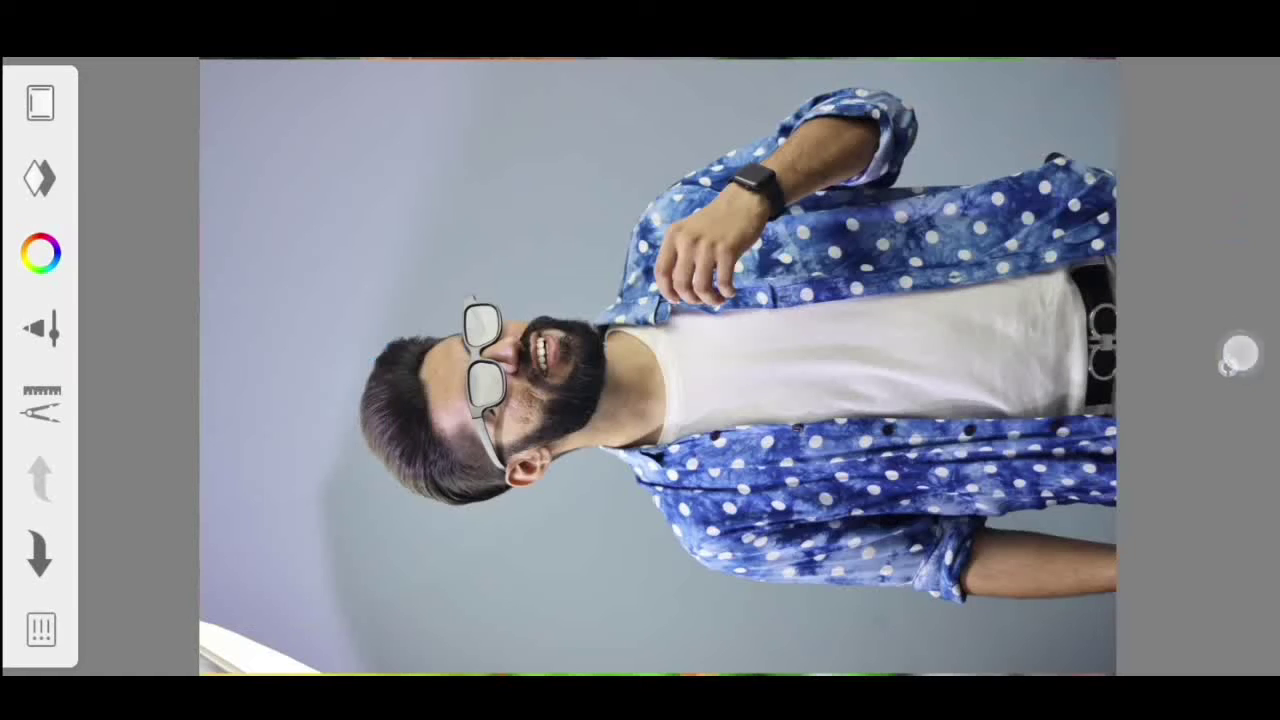
{"action": "mouse_move", "coordinate": [606, 398]}
{"action": "left_mouse_down"}
{"action": "mouse_move", "coordinate": [671, 467]}
{"action": "mouse_move", "coordinate": [675, 283]}
{"action": "left_mouse_up"}
{"action": "left_click", "coordinate": [697, 327]}
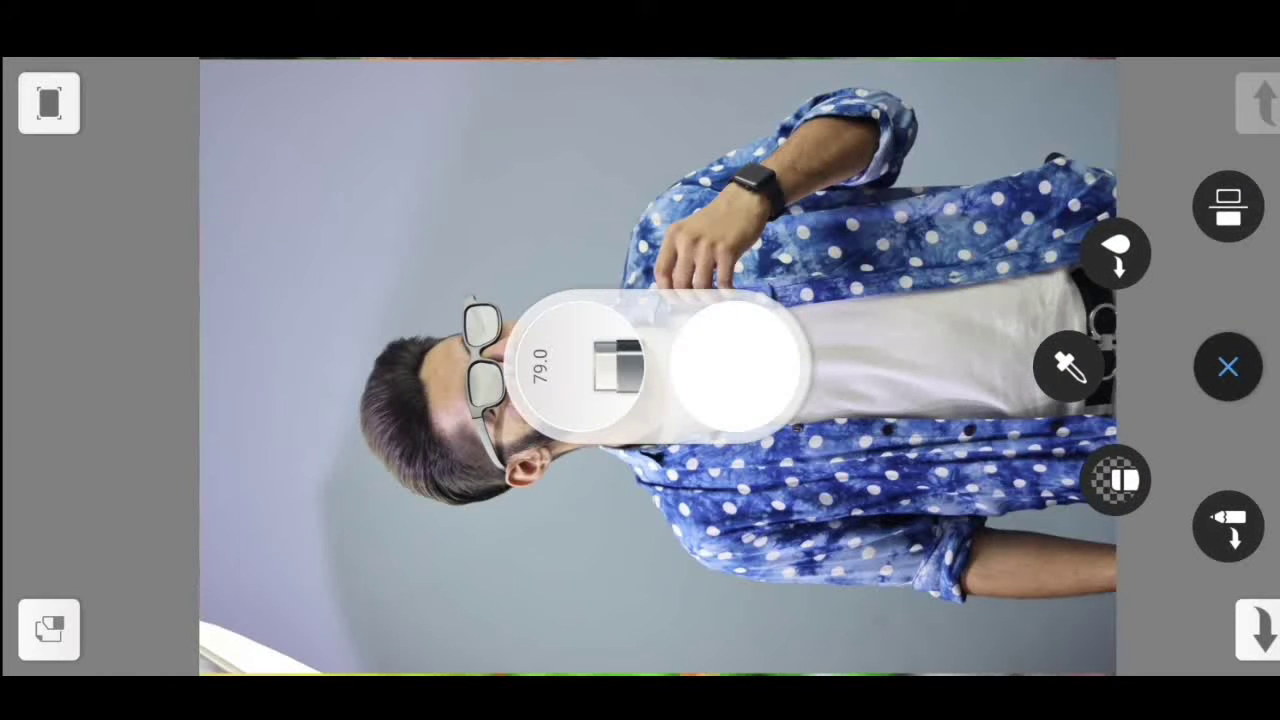
{"action": "left_click", "coordinate": [1228, 367]}
{"action": "mouse_move", "coordinate": [200, 240]}
{"action": "left_mouse_down"}
{"action": "mouse_move", "coordinate": [317, 183]}
{"action": "mouse_move", "coordinate": [134, 189]}
{"action": "mouse_move", "coordinate": [154, 86]}
{"action": "mouse_move", "coordinate": [338, 72]}
{"action": "left_mouse_up"}
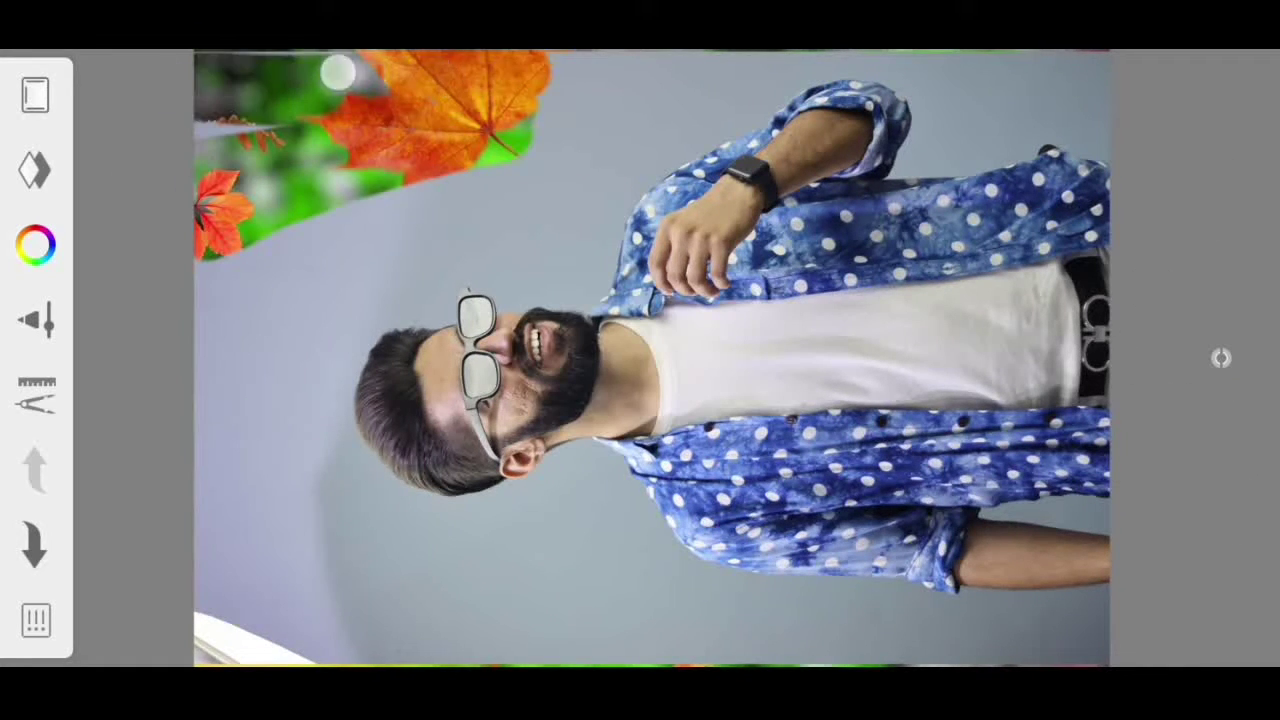
{"action": "mouse_move", "coordinate": [518, 121]}
{"action": "left_mouse_down"}
{"action": "mouse_move", "coordinate": [220, 257]}
{"action": "mouse_move", "coordinate": [569, 143]}
{"action": "mouse_move", "coordinate": [476, 75]}
{"action": "left_mouse_up"}
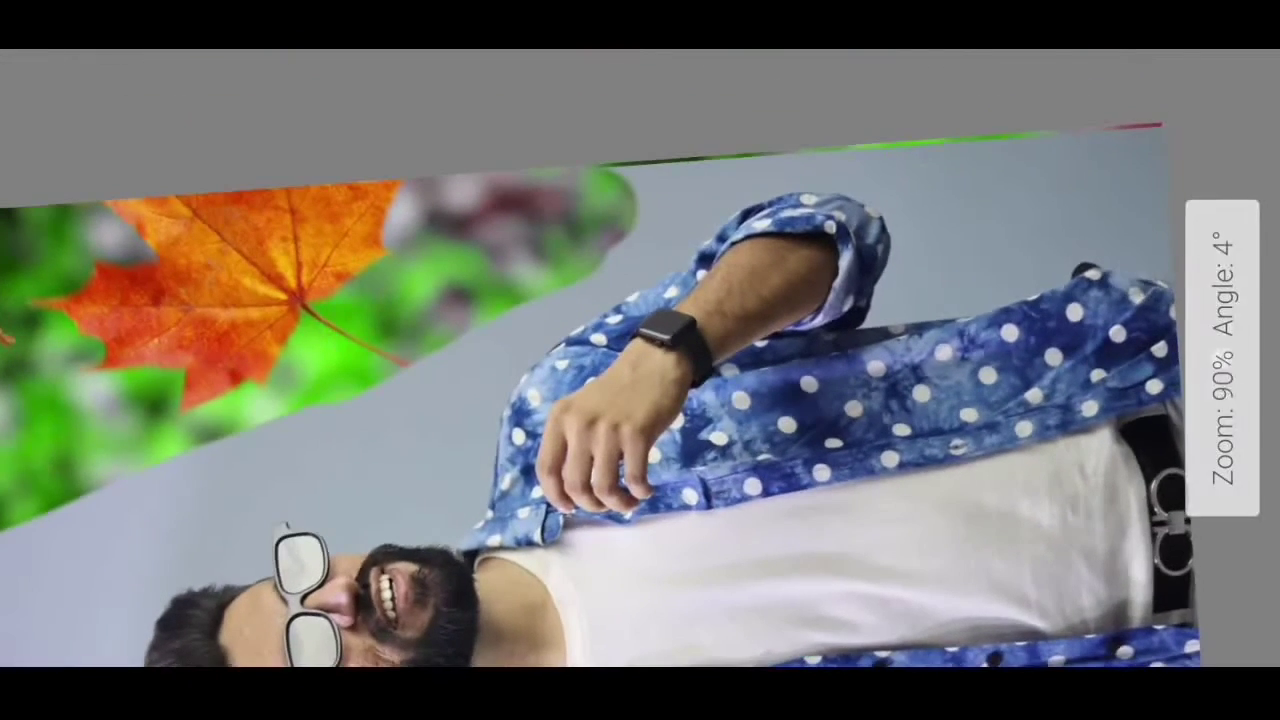
{"action": "scroll", "coordinate": [640, 300], "scroll_direction": "up", "scroll_amount": 5}
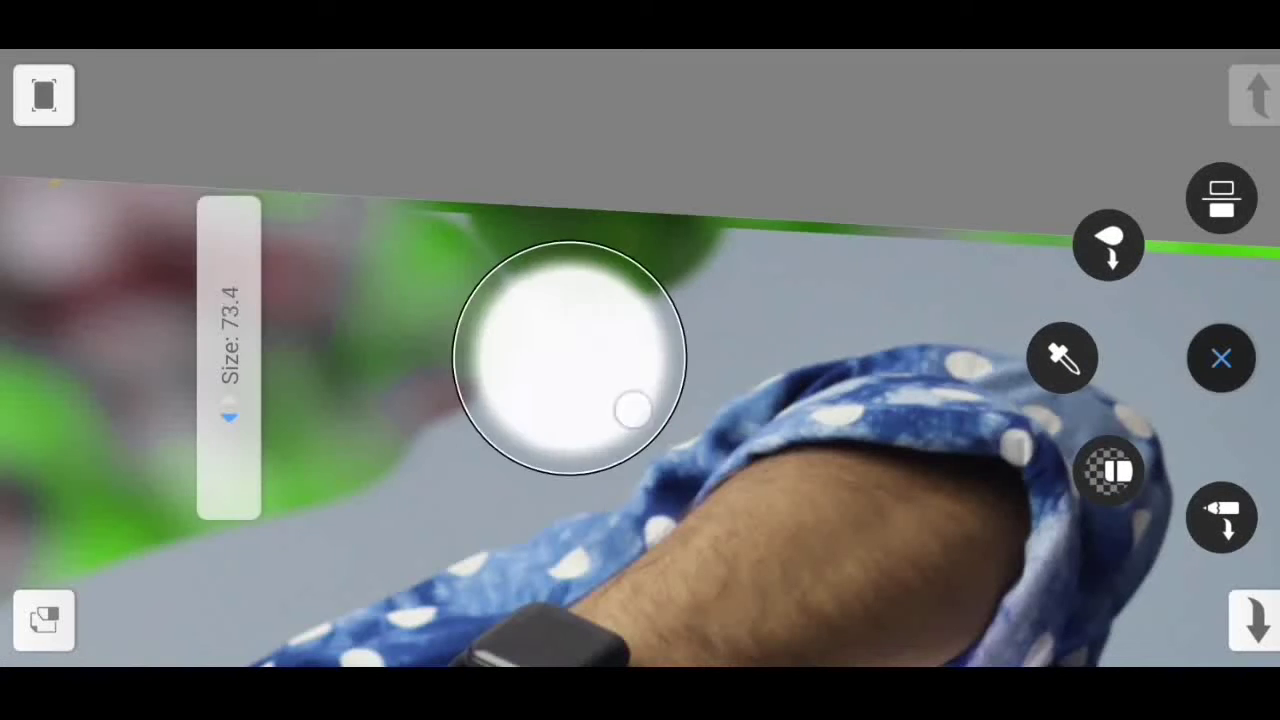
With a smaller eraser, remove grey along the top edge and above the rolled sleeve.
{"action": "left_click_drag", "start_coordinate": [634, 409], "coordinate": [794, 494]}
{"action": "left_click_drag", "start_coordinate": [786, 214], "coordinate": [800, 286]}
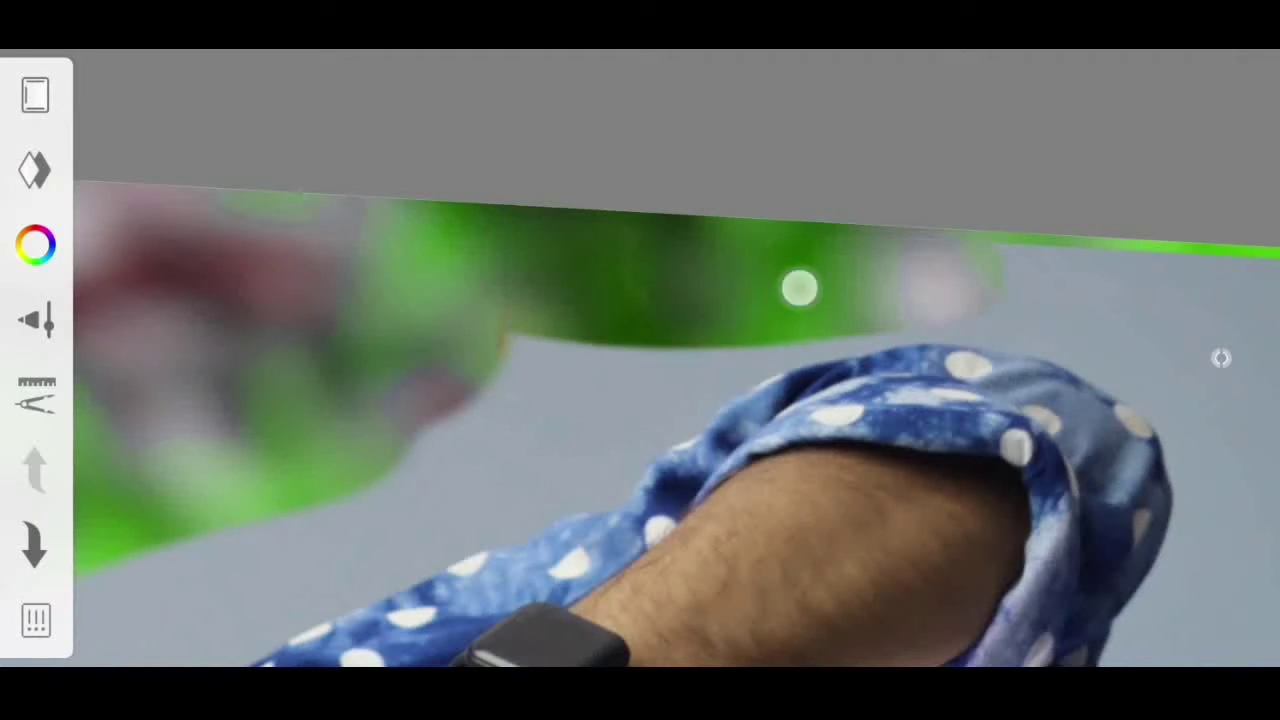
{"action": "scroll", "coordinate": [640, 360], "scroll_direction": "up", "scroll_amount": 5}
{"action": "left_click_drag", "start_coordinate": [640, 400], "coordinate": [695, 488]}
{"action": "left_click_drag", "start_coordinate": [500, 380], "coordinate": [361, 472]}
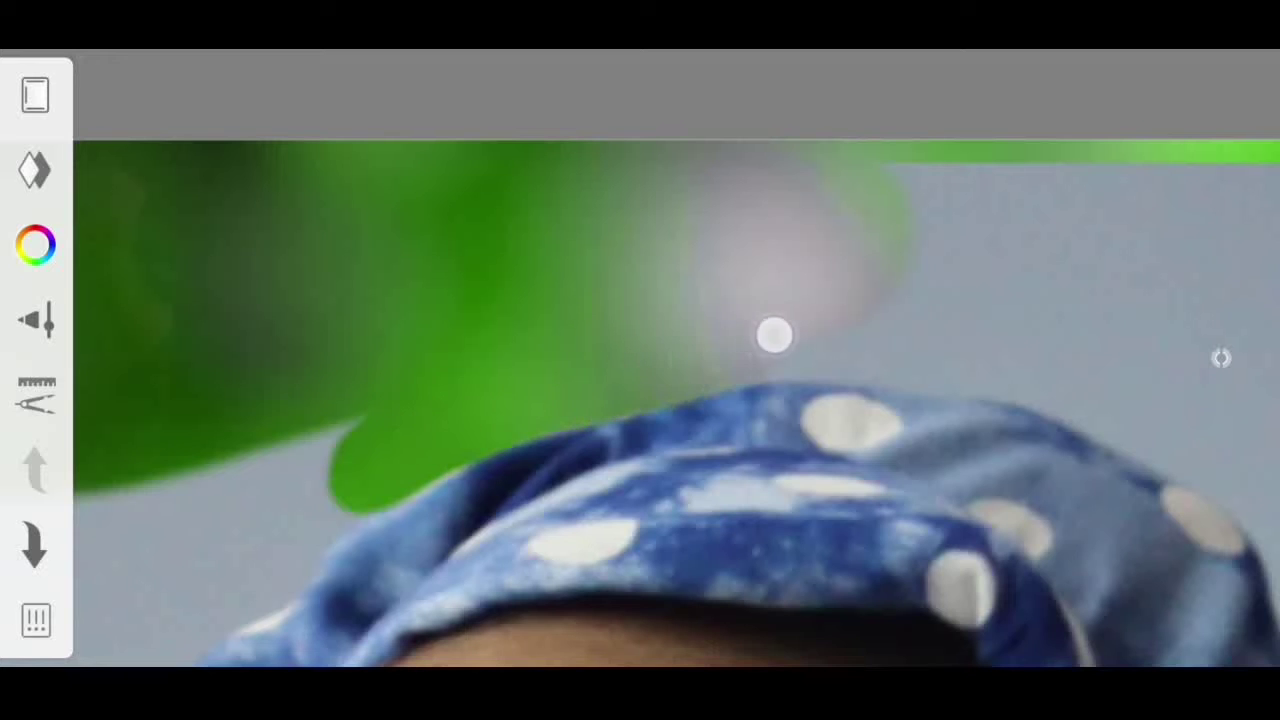
{"action": "scroll", "coordinate": [640, 360], "scroll_direction": "up", "scroll_amount": 3}
{"action": "left_click_drag", "start_coordinate": [803, 314], "coordinate": [1140, 357]}
Erase the remaining grey around the sleeve and shoulder, including the notch above it.
{"action": "scroll", "coordinate": [640, 360], "scroll_direction": "down", "scroll_amount": 2}
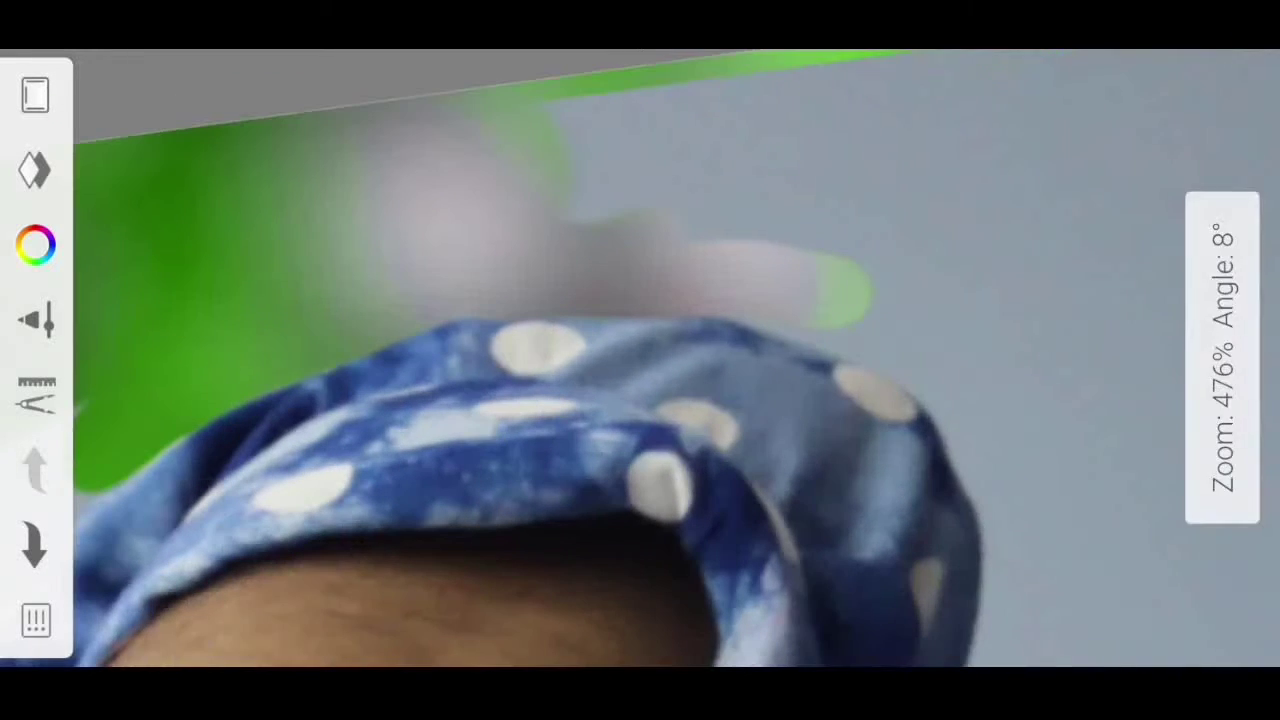
{"action": "left_click_drag", "start_coordinate": [775, 222], "coordinate": [975, 365]}
{"action": "scroll", "coordinate": [640, 360], "scroll_direction": "down", "scroll_amount": 3}
{"action": "left_click_drag", "start_coordinate": [720, 209], "coordinate": [1006, 380]}
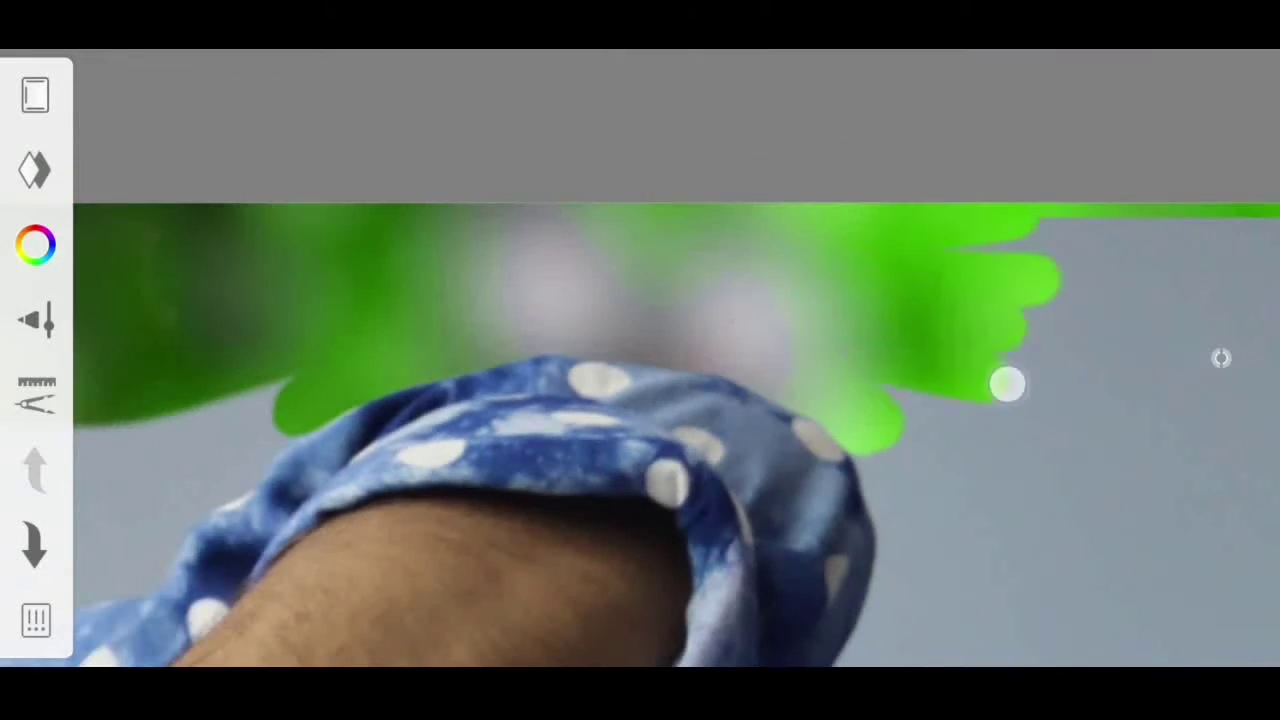
{"action": "scroll", "coordinate": [640, 360], "scroll_direction": "down", "scroll_amount": 3}
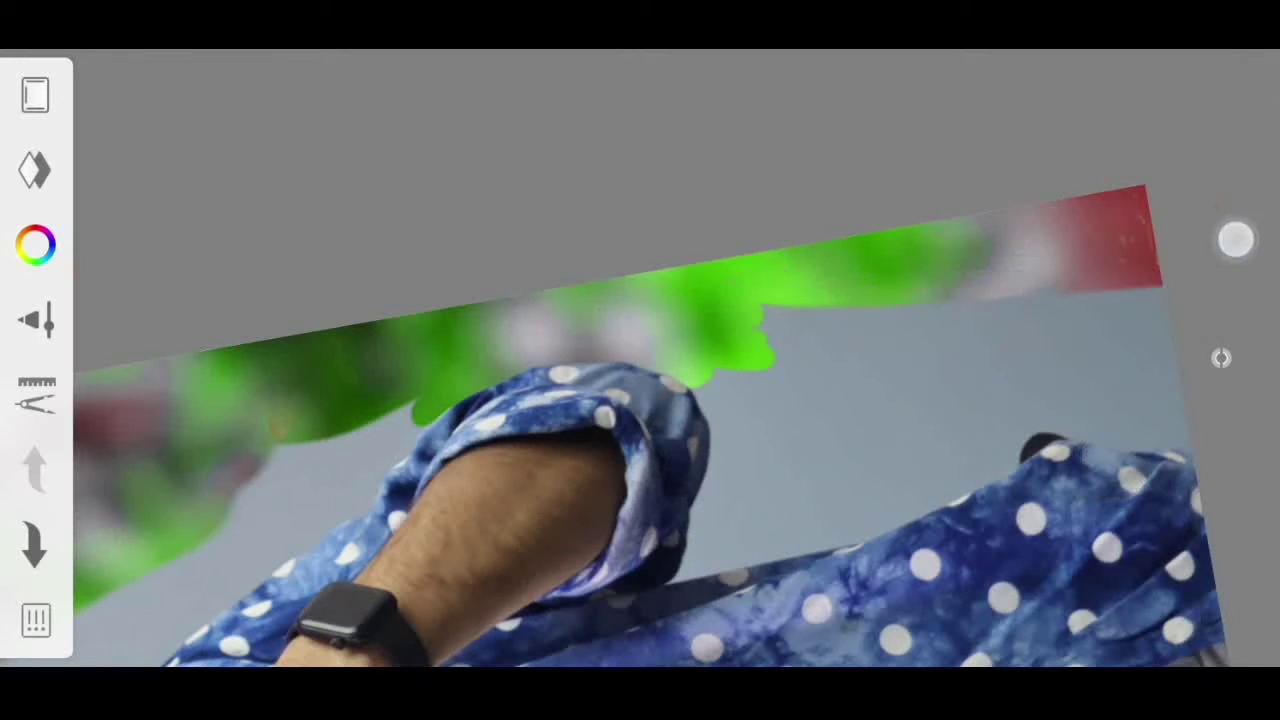
{"action": "mouse_move", "coordinate": [1234, 240]}
{"action": "left_mouse_down"}
{"action": "mouse_move", "coordinate": [1114, 343]}
{"action": "mouse_move", "coordinate": [881, 332]}
{"action": "left_mouse_up"}
{"action": "scroll", "coordinate": [640, 360], "scroll_direction": "up", "scroll_amount": 5}
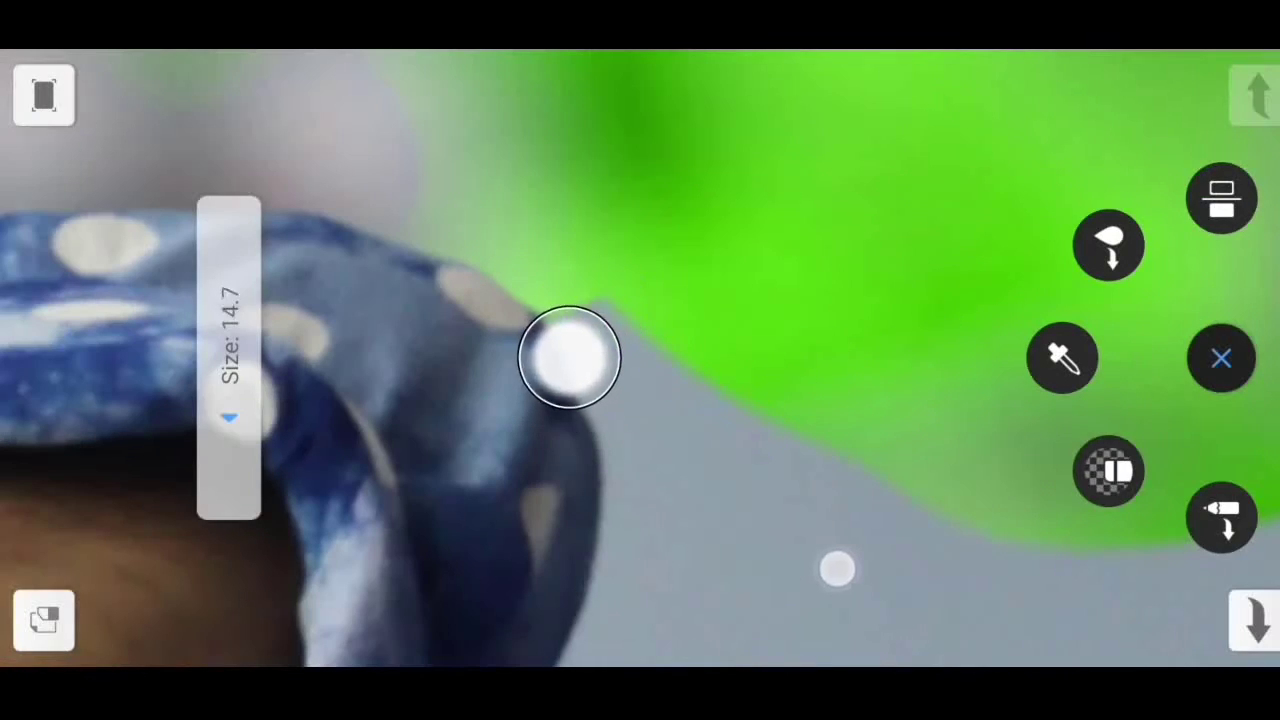
{"action": "left_click_drag", "start_coordinate": [900, 526], "coordinate": [695, 388]}
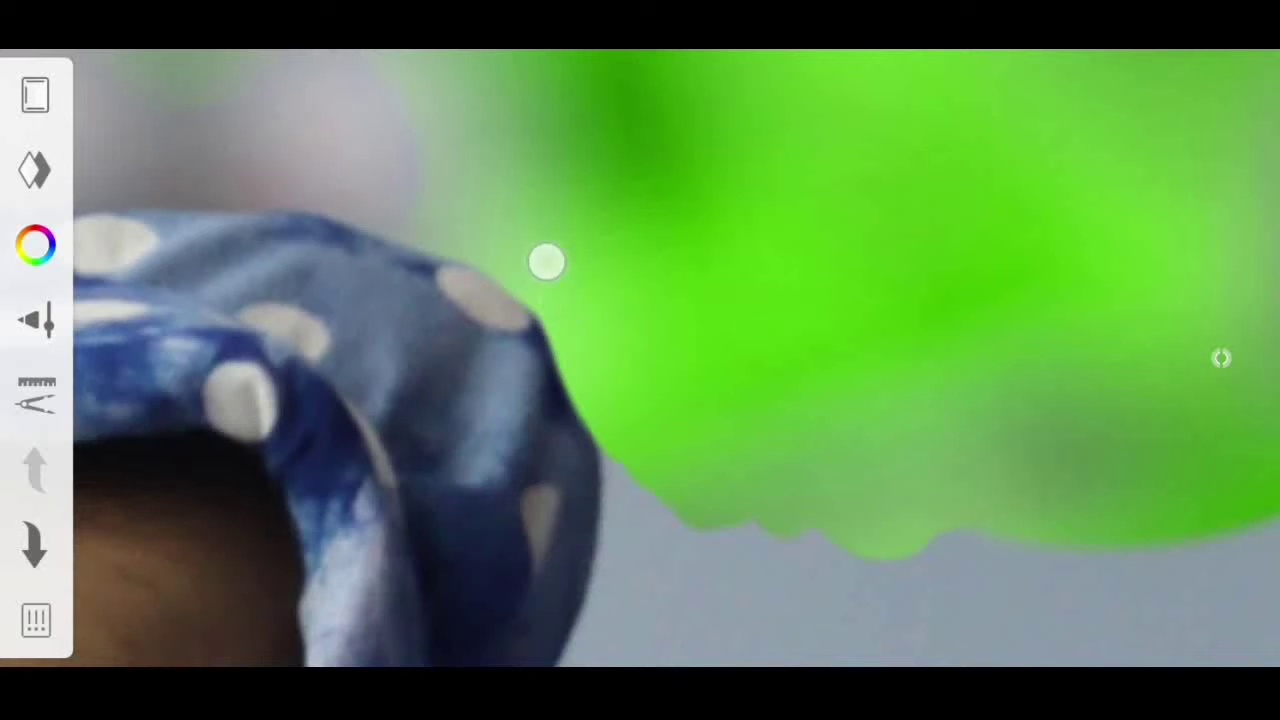
{"action": "scroll", "coordinate": [640, 360], "scroll_direction": "up", "scroll_amount": 2}
{"action": "mouse_move", "coordinate": [690, 490]}
{"action": "left_mouse_down"}
{"action": "mouse_move", "coordinate": [594, 248]}
{"action": "mouse_move", "coordinate": [593, 283]}
{"action": "left_mouse_up"}
{"action": "scroll", "coordinate": [565, 271], "scroll_direction": "down", "scroll_amount": 3}
{"action": "left_click_drag", "start_coordinate": [752, 334], "coordinate": [720, 363]}
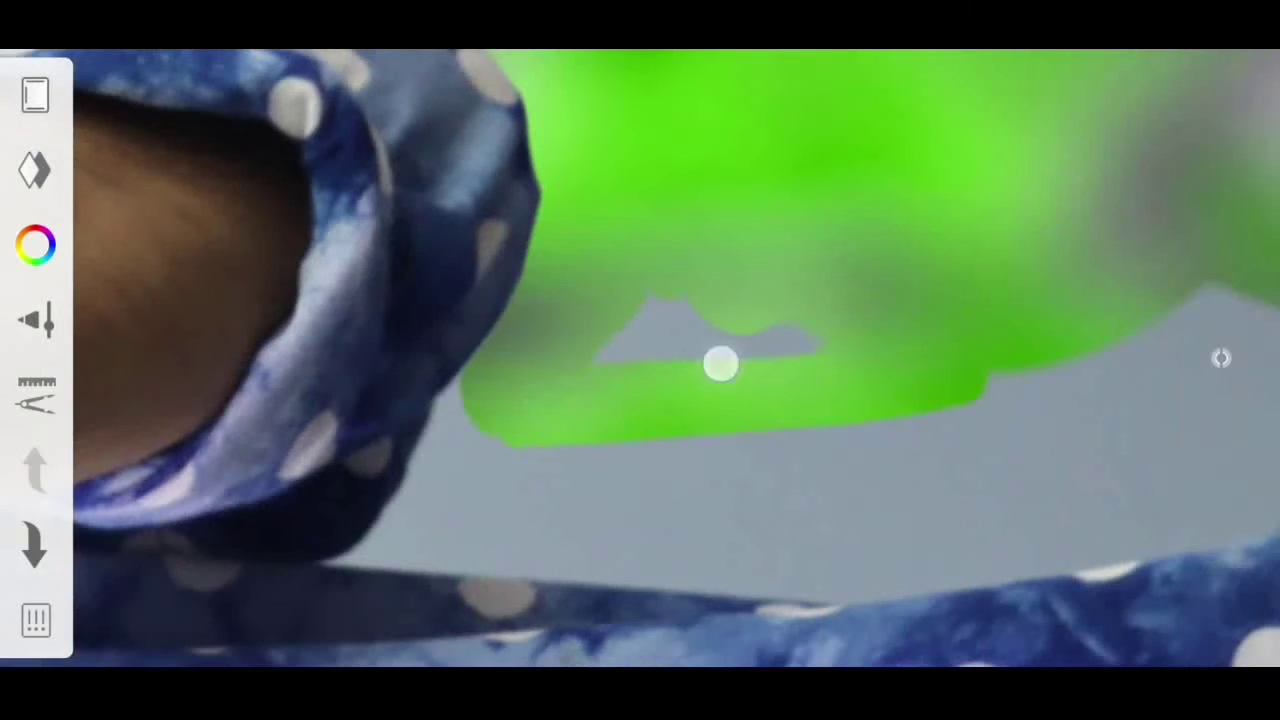
Zoom in closely to inspect the green edge left by the erasing.
{"action": "scroll", "coordinate": [720, 363], "scroll_direction": "down", "scroll_amount": 1}
{"action": "scroll", "coordinate": [828, 449], "scroll_direction": "up", "scroll_amount": 1}
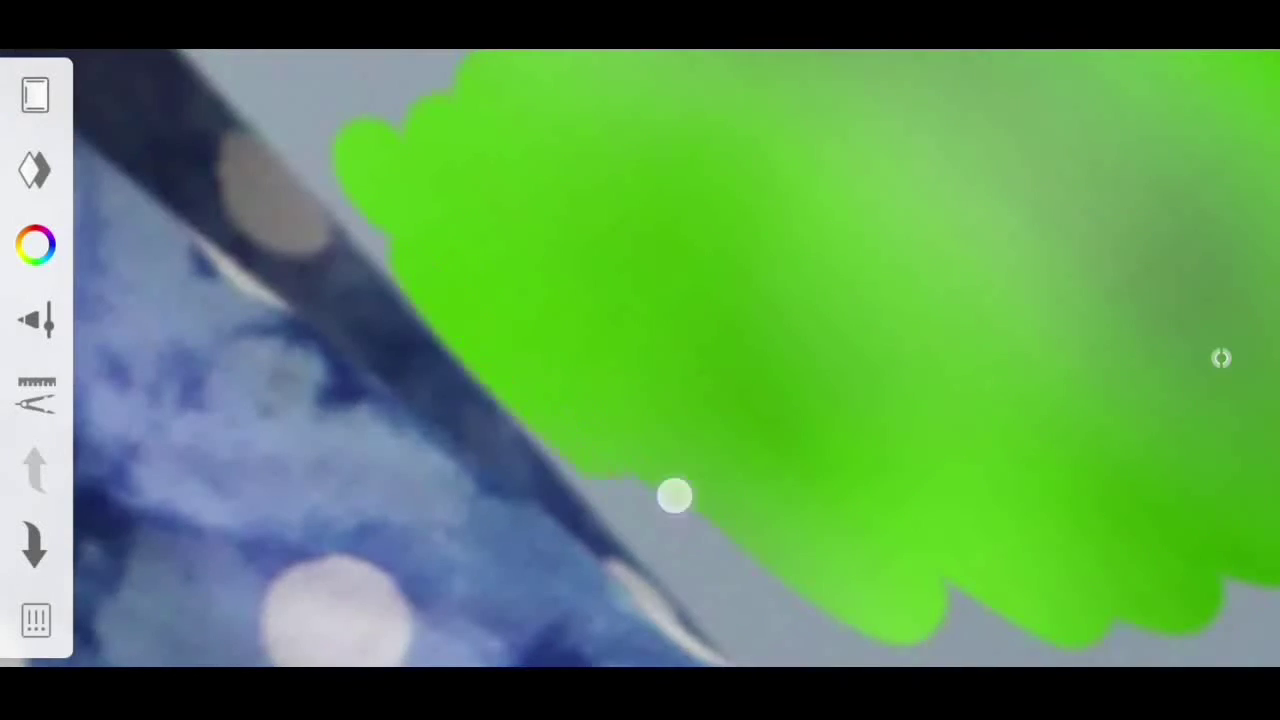
{"action": "scroll", "coordinate": [640, 360], "scroll_direction": "up", "scroll_amount": 1}
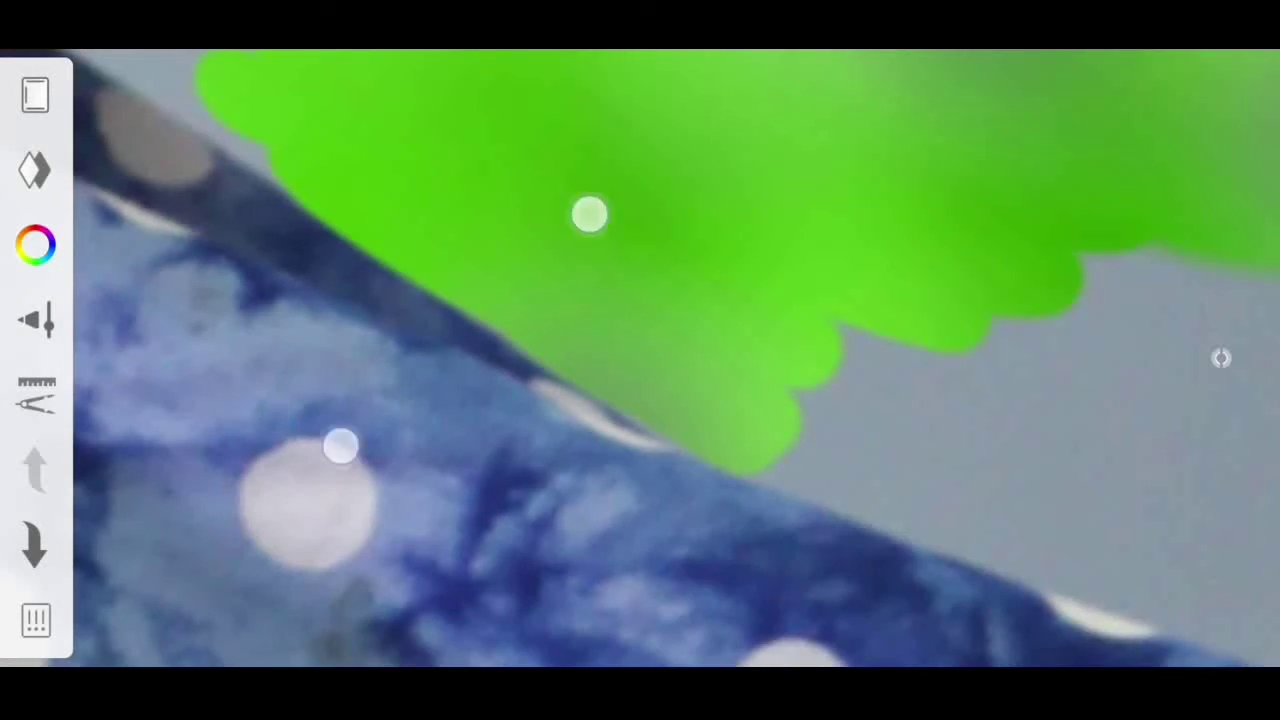
{"action": "scroll", "coordinate": [589, 215], "scroll_direction": "down", "scroll_amount": 2}
{"action": "scroll", "coordinate": [640, 360], "scroll_direction": "down", "scroll_amount": 2}
{"action": "scroll", "coordinate": [640, 360], "scroll_direction": "down", "scroll_amount": 2}
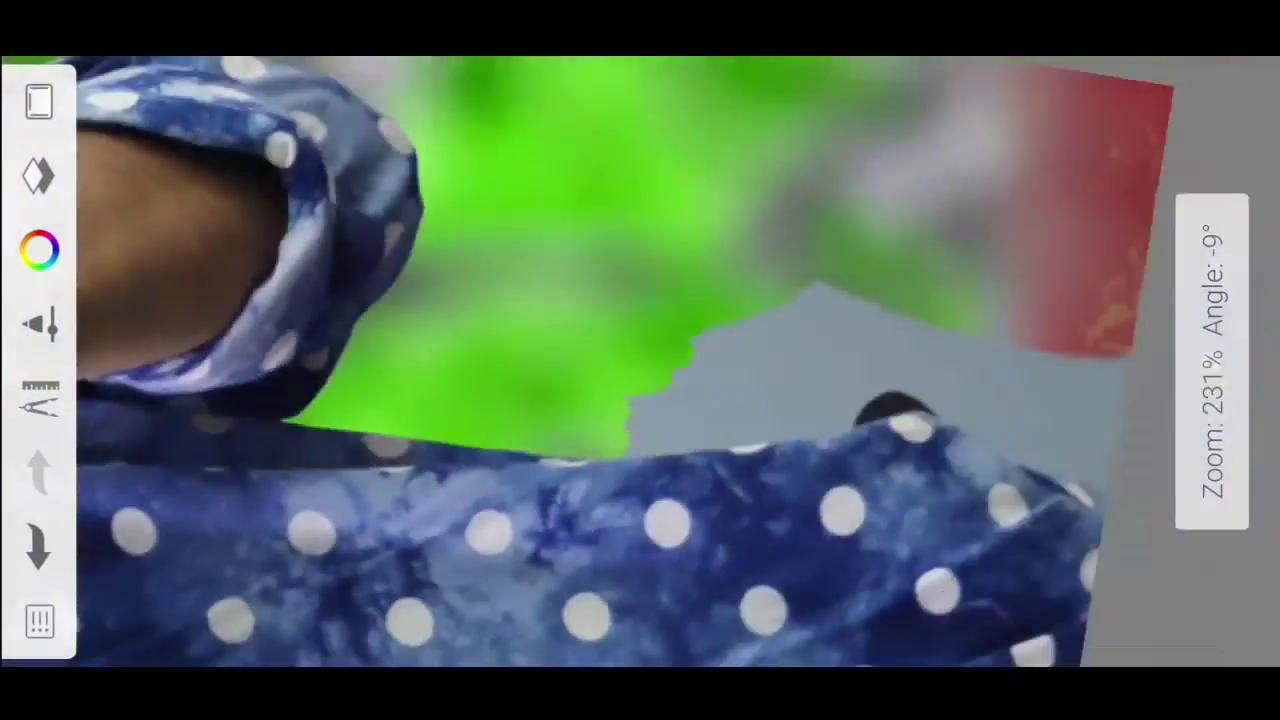
{"action": "scroll", "coordinate": [489, 294], "scroll_direction": "up", "scroll_amount": 3}
{"action": "scroll", "coordinate": [695, 372], "scroll_direction": "up", "scroll_amount": 1}
{"action": "mouse_move", "coordinate": [844, 436]}
{"action": "left_mouse_down"}
{"action": "mouse_move", "coordinate": [911, 386]}
{"action": "mouse_move", "coordinate": [806, 303]}
{"action": "mouse_move", "coordinate": [783, 500]}
{"action": "mouse_move", "coordinate": [540, 263]}
{"action": "left_mouse_up"}
{"action": "scroll", "coordinate": [640, 360], "scroll_direction": "down", "scroll_amount": 3}
{"action": "scroll", "coordinate": [1209, 360], "scroll_direction": "up", "scroll_amount": 3}
Pan and zoom over the hair, ear, neck, scarf and shirt to check the erased edges.
{"action": "mouse_move", "coordinate": [659, 159]}
{"action": "left_mouse_down"}
{"action": "mouse_move", "coordinate": [520, 306]}
{"action": "mouse_move", "coordinate": [728, 328]}
{"action": "mouse_move", "coordinate": [471, 229]}
{"action": "mouse_move", "coordinate": [820, 466]}
{"action": "mouse_move", "coordinate": [486, 249]}
{"action": "mouse_move", "coordinate": [786, 226]}
{"action": "mouse_move", "coordinate": [723, 447]}
{"action": "left_mouse_up"}
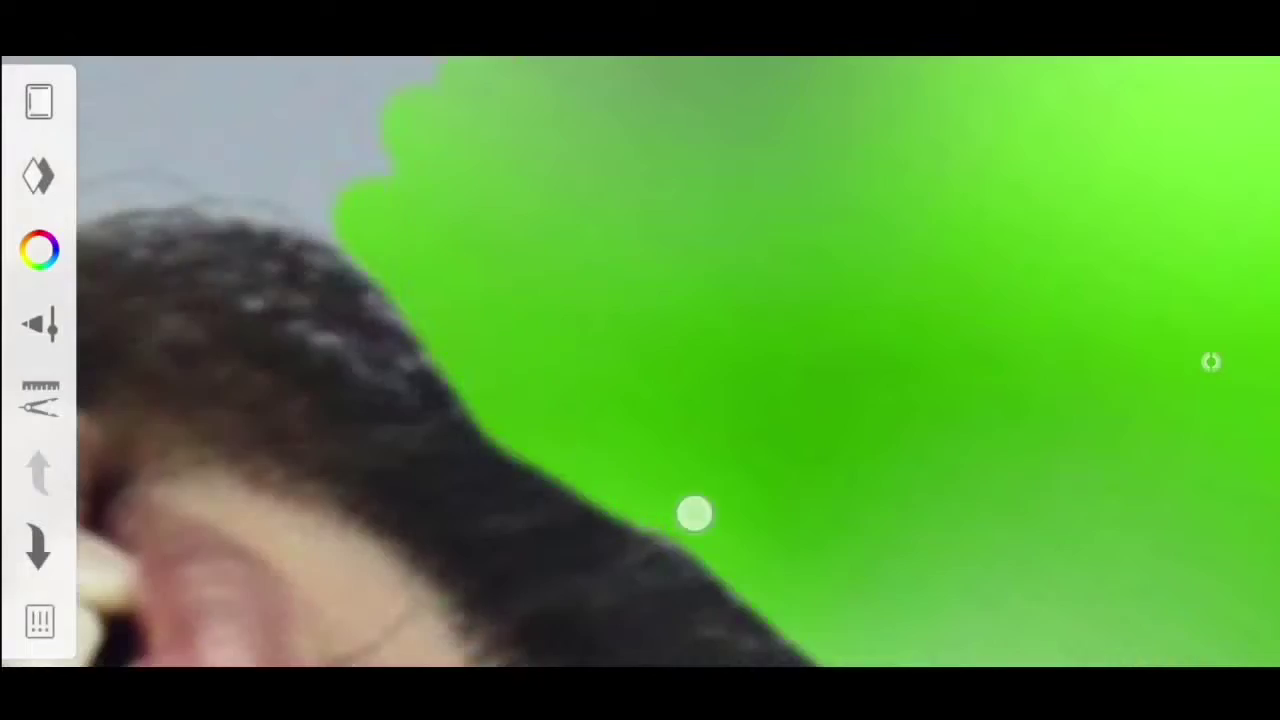
{"action": "left_click_drag", "start_coordinate": [695, 513], "coordinate": [700, 540]}
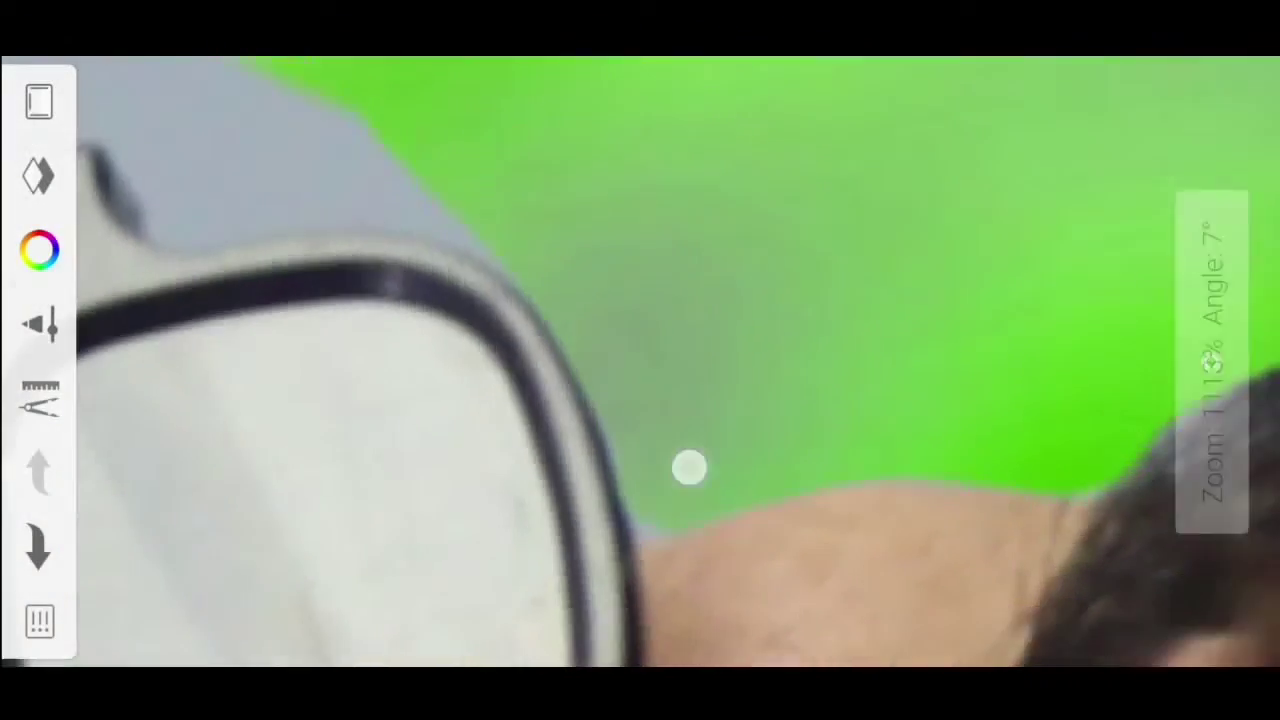
{"action": "left_click_drag", "start_coordinate": [689, 467], "coordinate": [775, 341]}
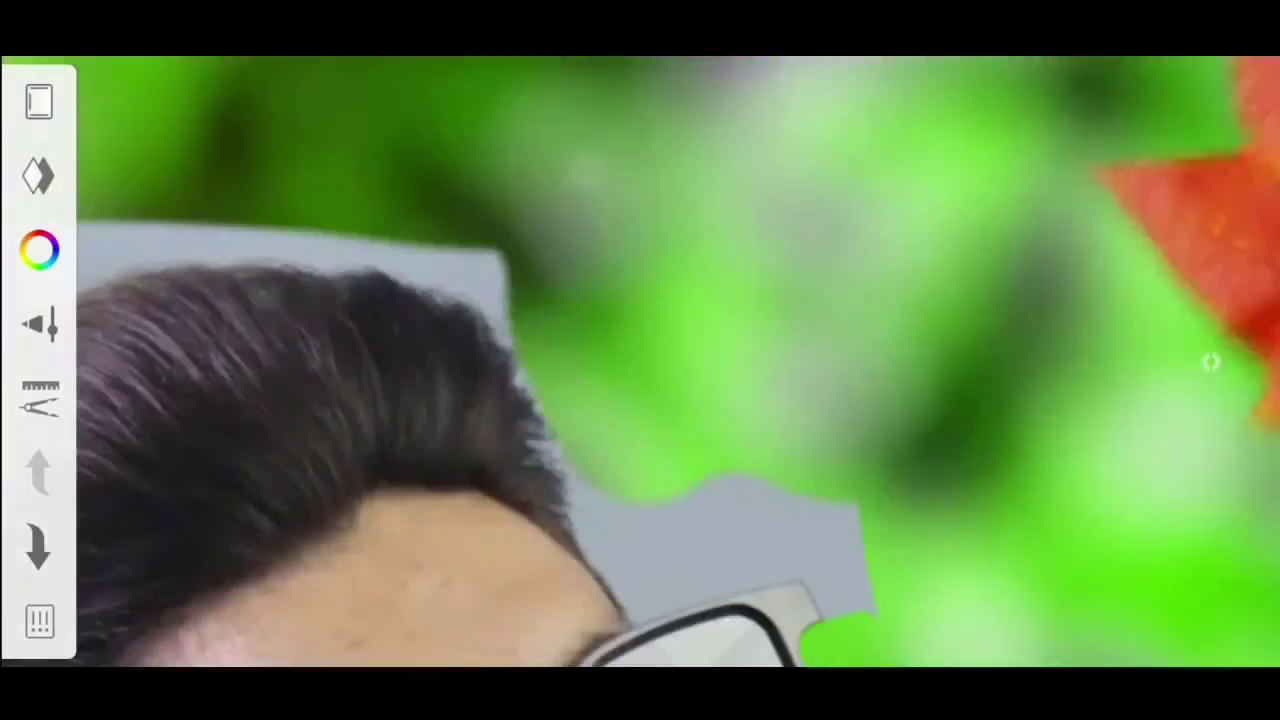
{"action": "left_click_drag", "start_coordinate": [740, 430], "coordinate": [758, 354]}
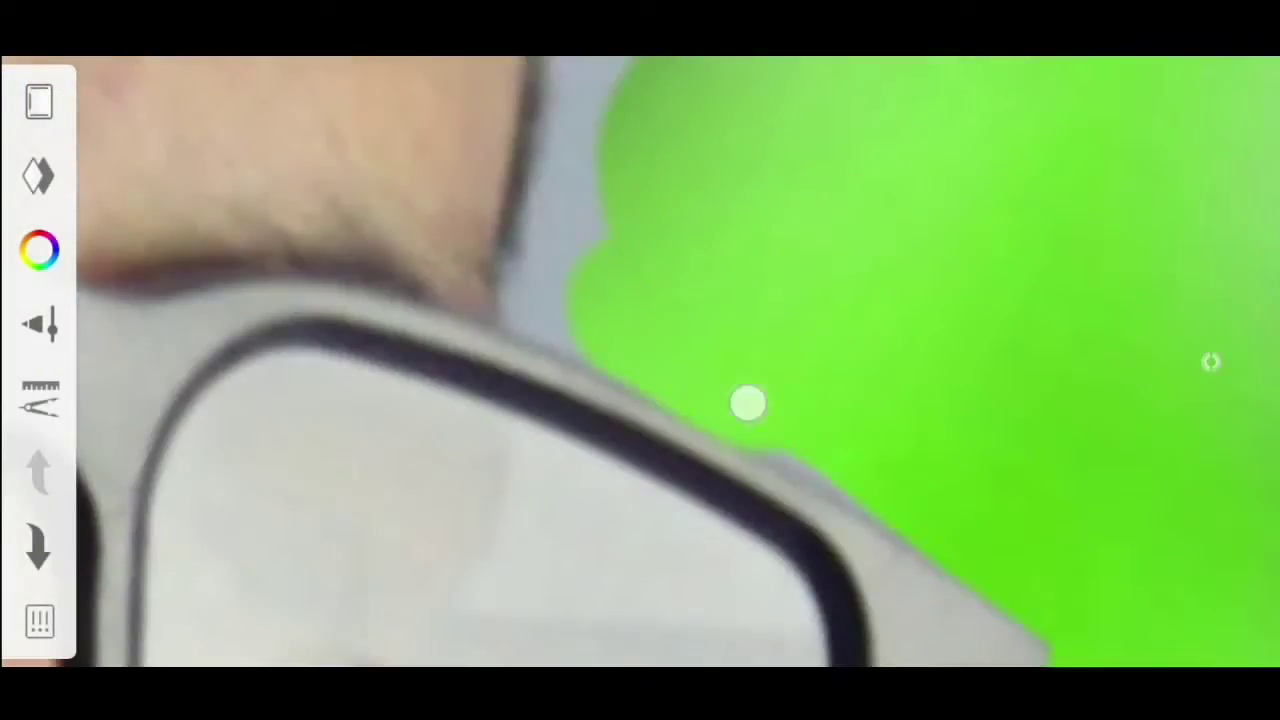
{"action": "mouse_move", "coordinate": [748, 403]}
{"action": "left_mouse_down"}
{"action": "mouse_move", "coordinate": [906, 466]}
{"action": "mouse_move", "coordinate": [572, 271]}
{"action": "left_mouse_up"}
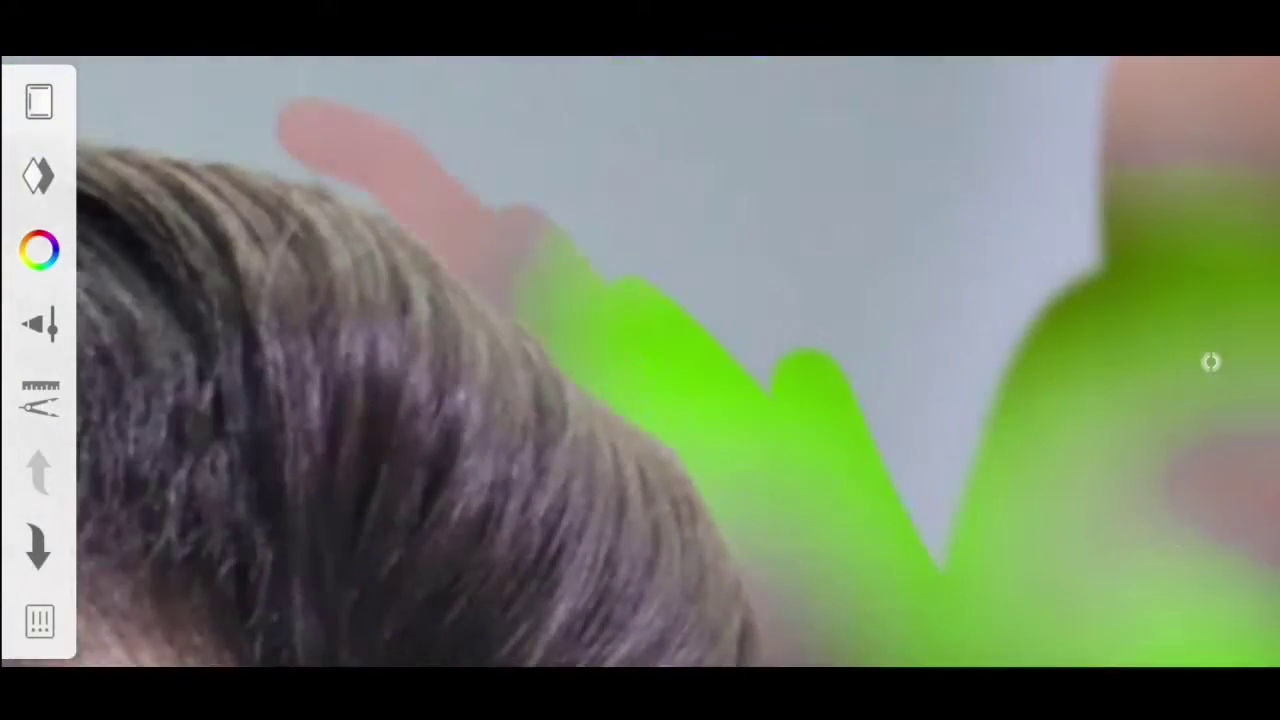
{"action": "mouse_move", "coordinate": [640, 360]}
{"action": "left_mouse_down"}
{"action": "mouse_move", "coordinate": [600, 128]}
{"action": "mouse_move", "coordinate": [423, 154]}
{"action": "mouse_move", "coordinate": [500, 362]}
{"action": "left_mouse_up"}
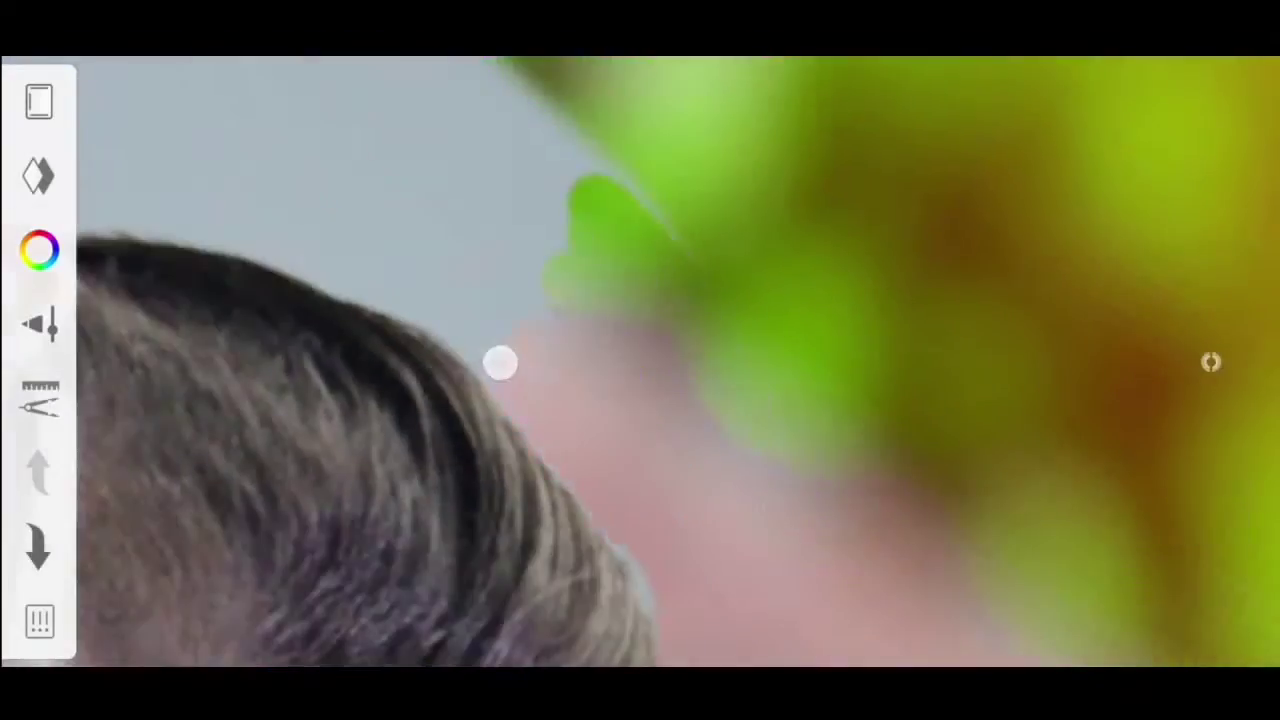
{"action": "mouse_move", "coordinate": [790, 493]}
{"action": "left_mouse_down"}
{"action": "mouse_move", "coordinate": [566, 354]}
{"action": "mouse_move", "coordinate": [532, 222]}
{"action": "left_mouse_up"}
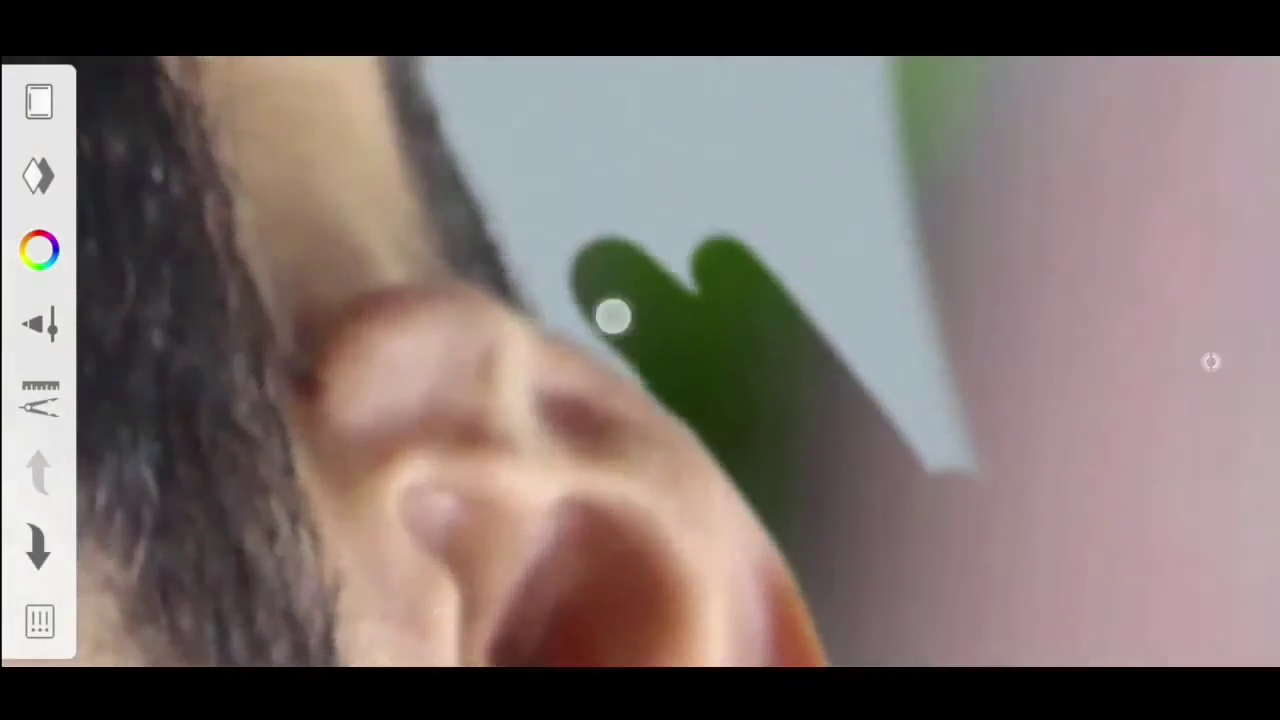
{"action": "left_click_drag", "start_coordinate": [613, 317], "coordinate": [796, 434]}
{"action": "left_click_drag", "start_coordinate": [609, 383], "coordinate": [809, 250]}
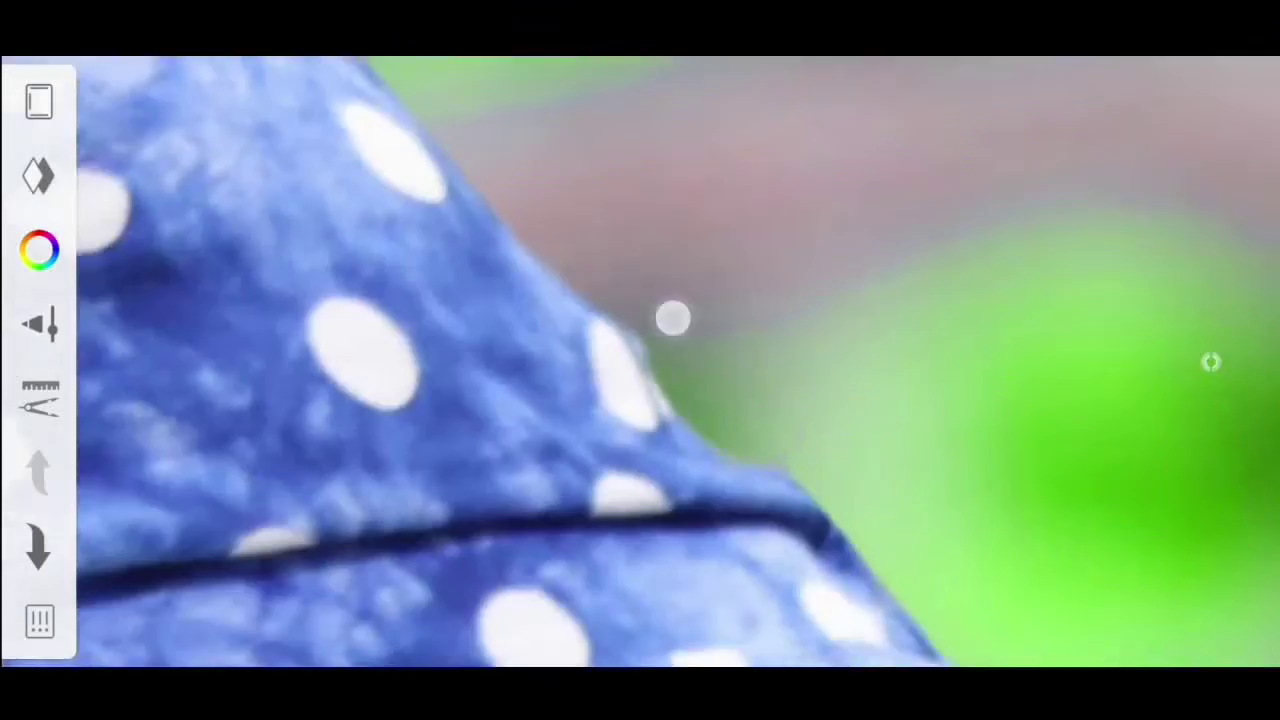
{"action": "mouse_move", "coordinate": [723, 150]}
{"action": "left_mouse_down"}
{"action": "mouse_move", "coordinate": [651, 334]}
{"action": "mouse_move", "coordinate": [743, 549]}
{"action": "left_mouse_up"}
{"action": "left_click", "coordinate": [1252, 361]}
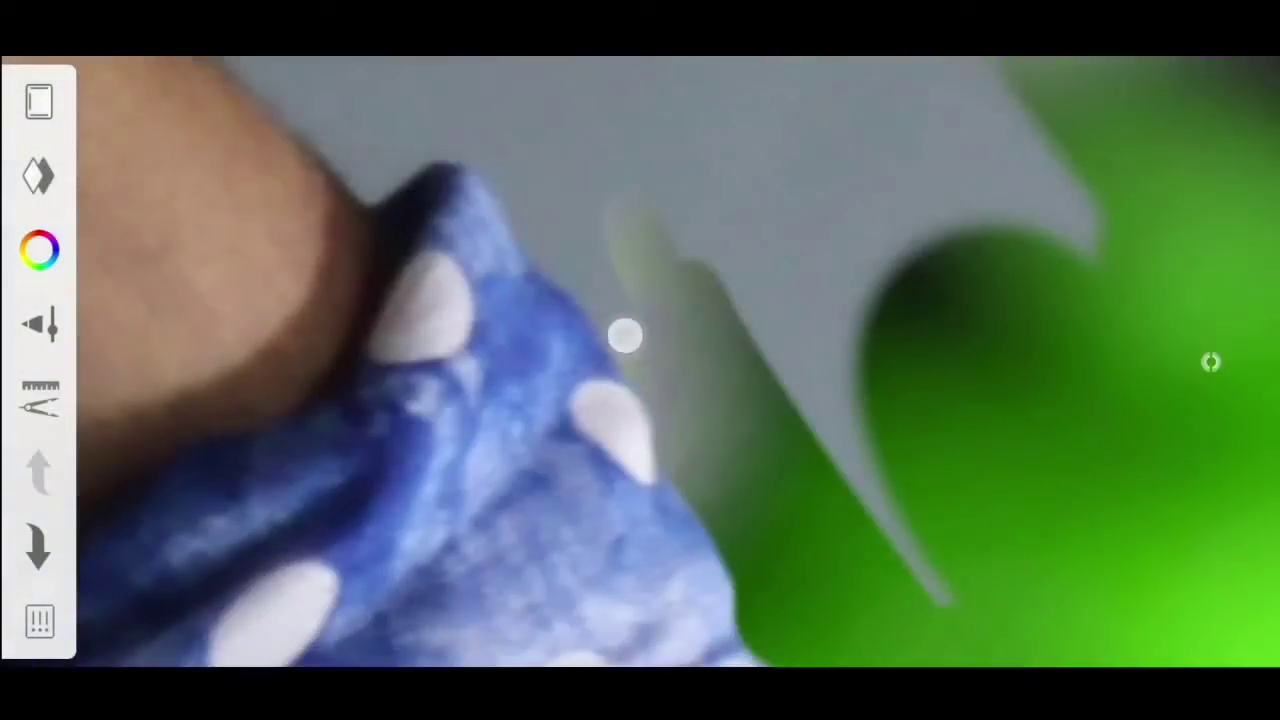
{"action": "mouse_move", "coordinate": [623, 334]}
{"action": "left_mouse_down"}
{"action": "mouse_move", "coordinate": [890, 521]}
{"action": "mouse_move", "coordinate": [514, 311]}
{"action": "mouse_move", "coordinate": [586, 357]}
{"action": "left_mouse_up"}
{"action": "mouse_move", "coordinate": [766, 534]}
{"action": "left_mouse_down"}
{"action": "mouse_move", "coordinate": [907, 252]}
{"action": "mouse_move", "coordinate": [766, 497]}
{"action": "mouse_move", "coordinate": [706, 483]}
{"action": "mouse_move", "coordinate": [594, 403]}
{"action": "mouse_move", "coordinate": [979, 509]}
{"action": "mouse_move", "coordinate": [620, 200]}
{"action": "mouse_move", "coordinate": [689, 346]}
{"action": "mouse_move", "coordinate": [1006, 409]}
{"action": "mouse_move", "coordinate": [1013, 181]}
{"action": "mouse_move", "coordinate": [1069, 200]}
{"action": "left_mouse_up"}
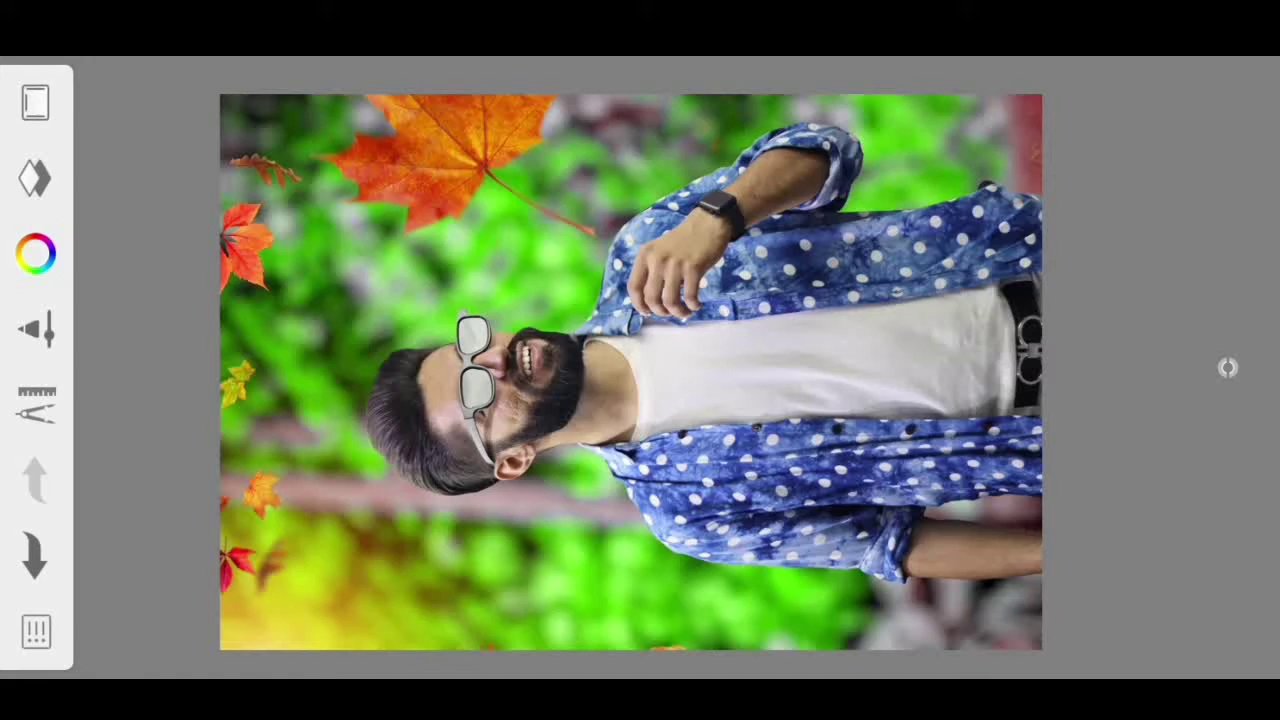
Select the Smudge Web Brush from the Smudge set in the brush library.
{"action": "left_click", "coordinate": [40, 323]}
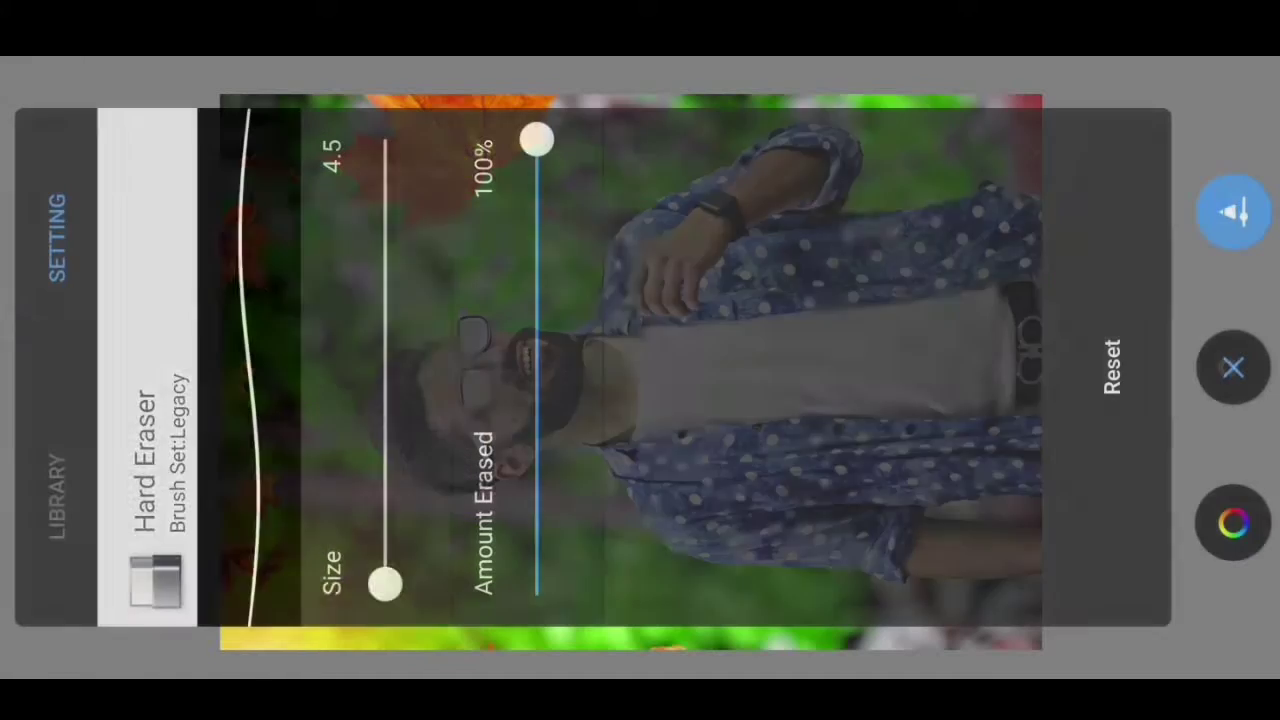
{"action": "left_click", "coordinate": [57, 497]}
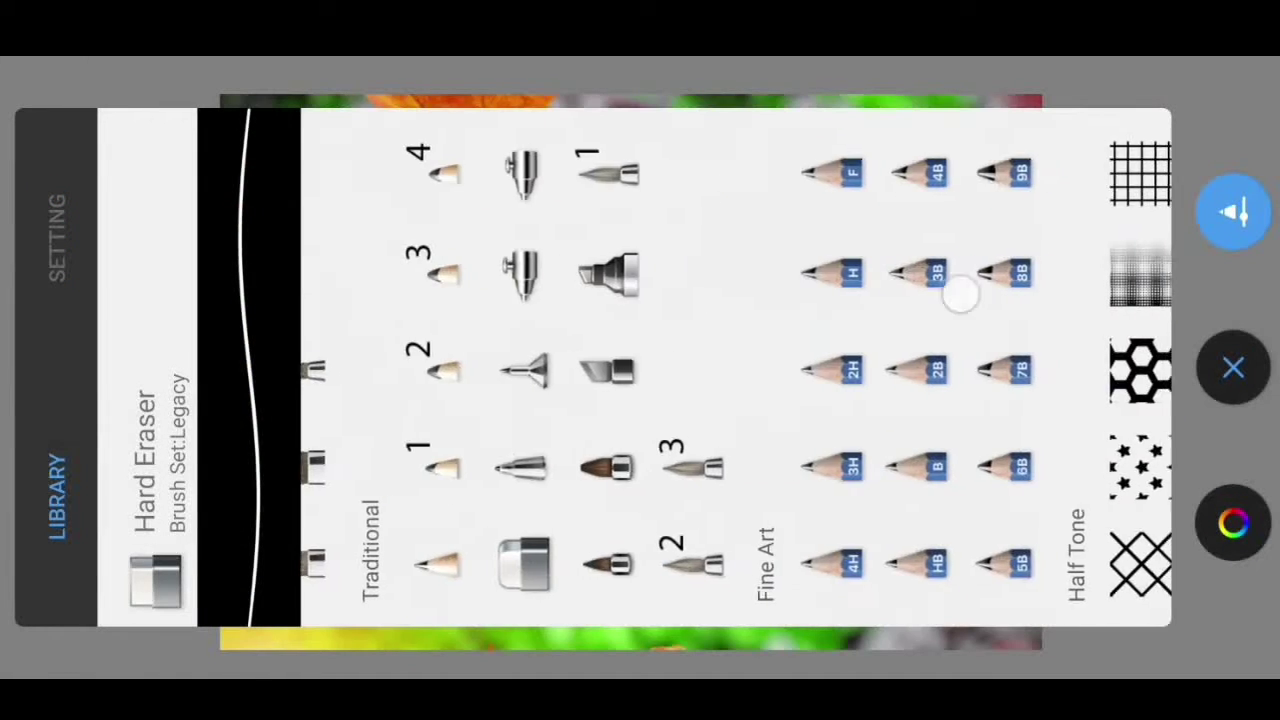
{"action": "left_click_drag", "start_coordinate": [960, 289], "coordinate": [911, 294]}
{"action": "left_click_drag", "start_coordinate": [900, 380], "coordinate": [400, 380]}
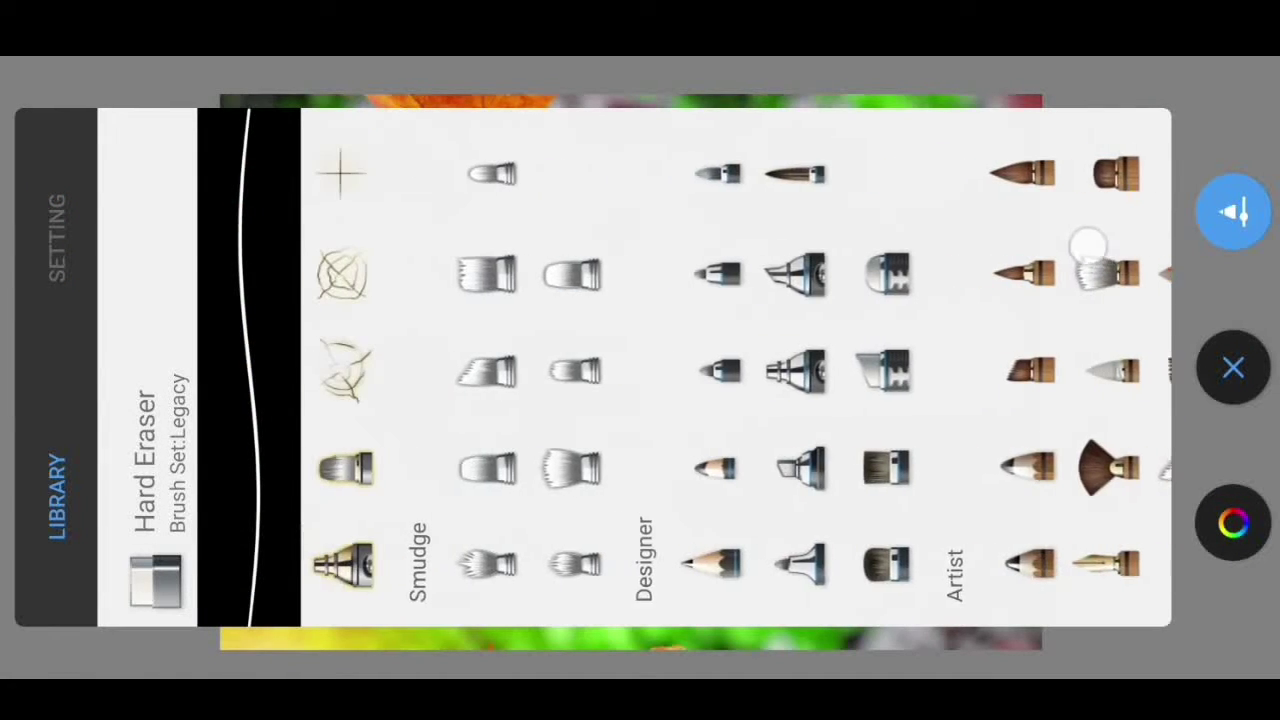
{"action": "left_click", "coordinate": [532, 564]}
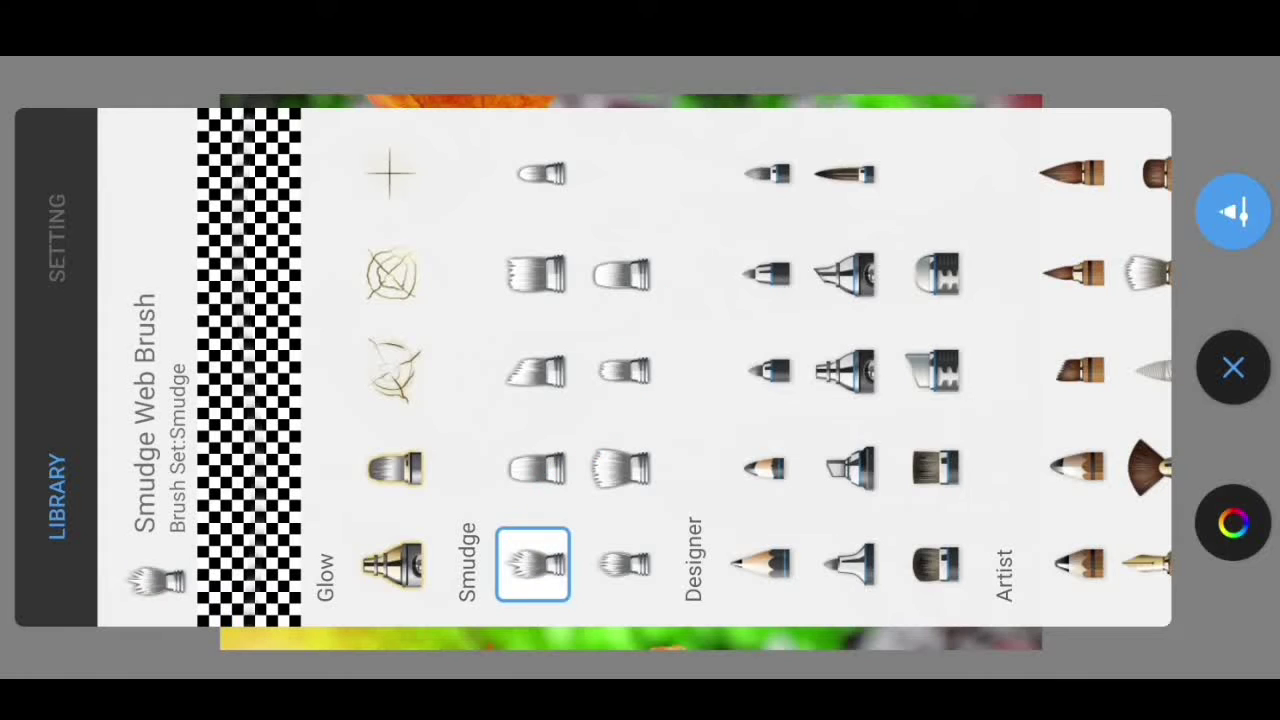
Review the Smudge Web Brush's size 15.1, 3% flow and 4% strength, then resize it on the canvas.
{"action": "left_click", "coordinate": [60, 220]}
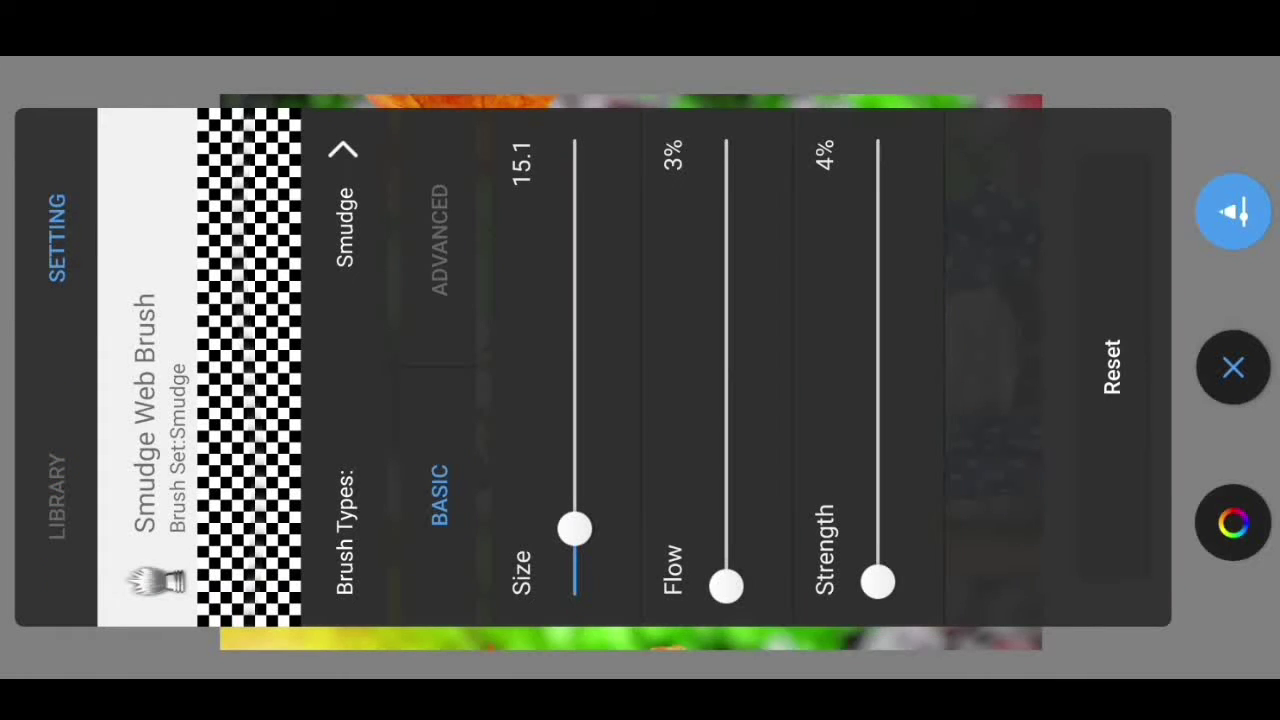
{"action": "left_click", "coordinate": [1233, 368]}
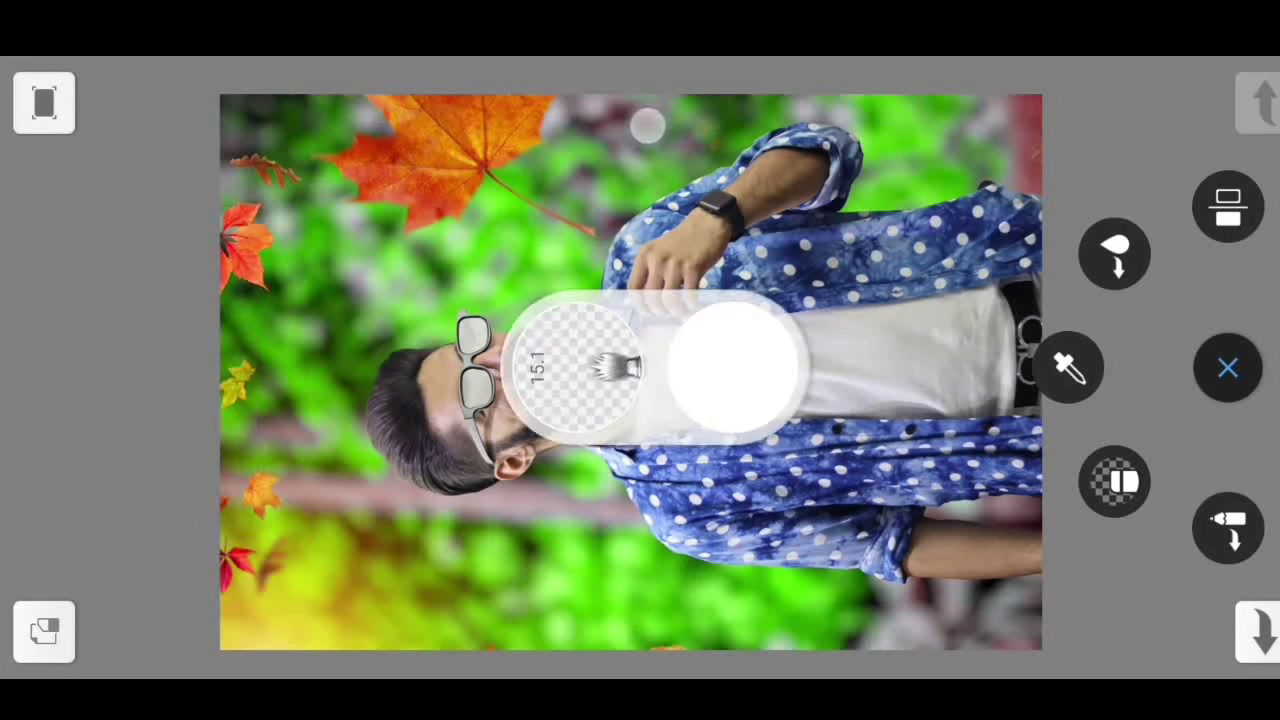
{"action": "left_click_drag", "start_coordinate": [647, 125], "coordinate": [607, 285]}
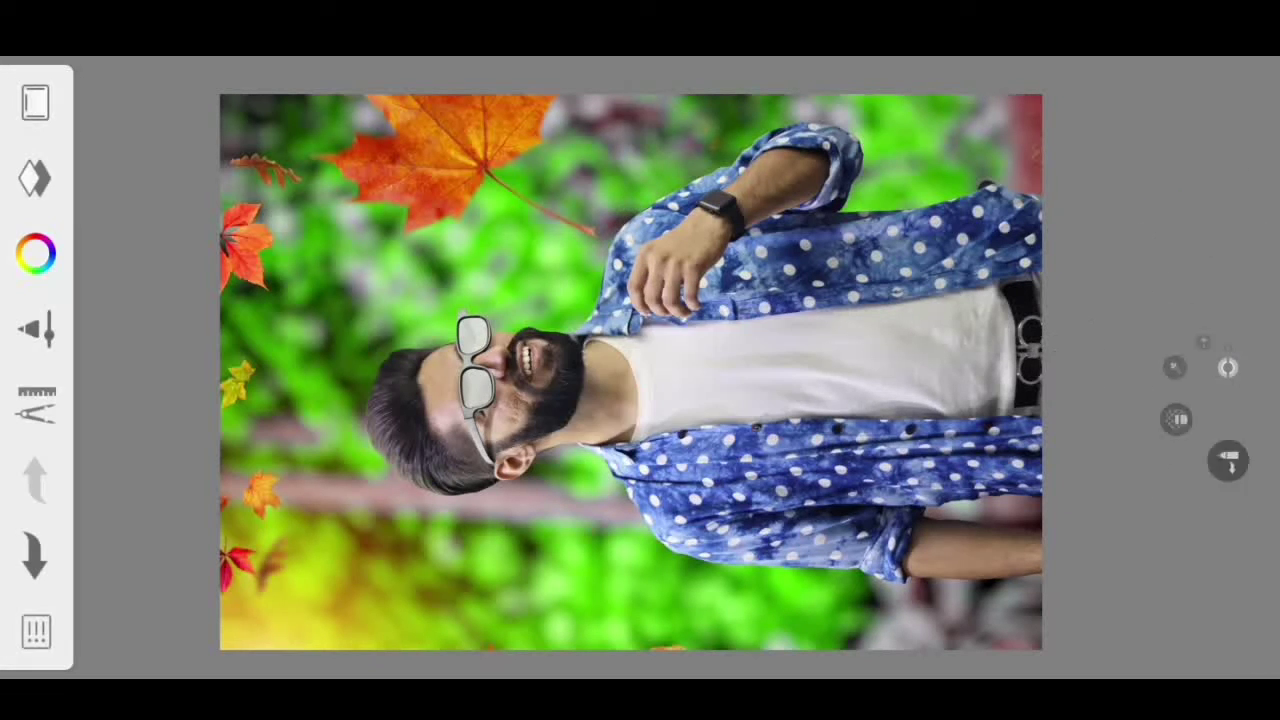
Zoom in and shrink the smudge brush to about size 18.
{"action": "scroll", "coordinate": [640, 400], "scroll_direction": "up", "scroll_amount": 5}
{"action": "scroll", "coordinate": [655, 403], "scroll_direction": "up", "scroll_amount": 2}
{"action": "scroll", "coordinate": [524, 424], "scroll_direction": "up", "scroll_amount": 3}
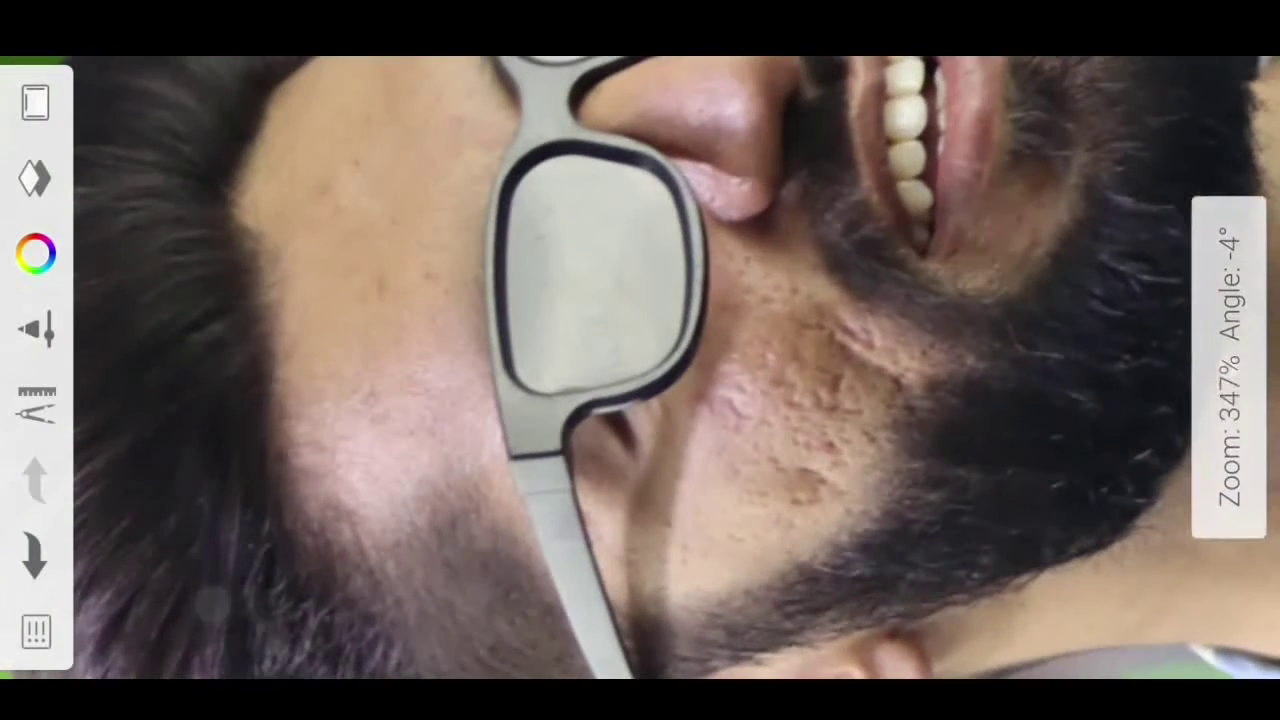
{"action": "scroll", "coordinate": [560, 430], "scroll_direction": "up", "scroll_amount": 2}
{"action": "scroll", "coordinate": [601, 452], "scroll_direction": "up", "scroll_amount": 2}
{"action": "mouse_move", "coordinate": [734, 366]}
{"action": "left_mouse_down"}
{"action": "mouse_move", "coordinate": [677, 491]}
{"action": "mouse_move", "coordinate": [854, 611]}
{"action": "mouse_move", "coordinate": [1000, 614]}
{"action": "left_mouse_up"}
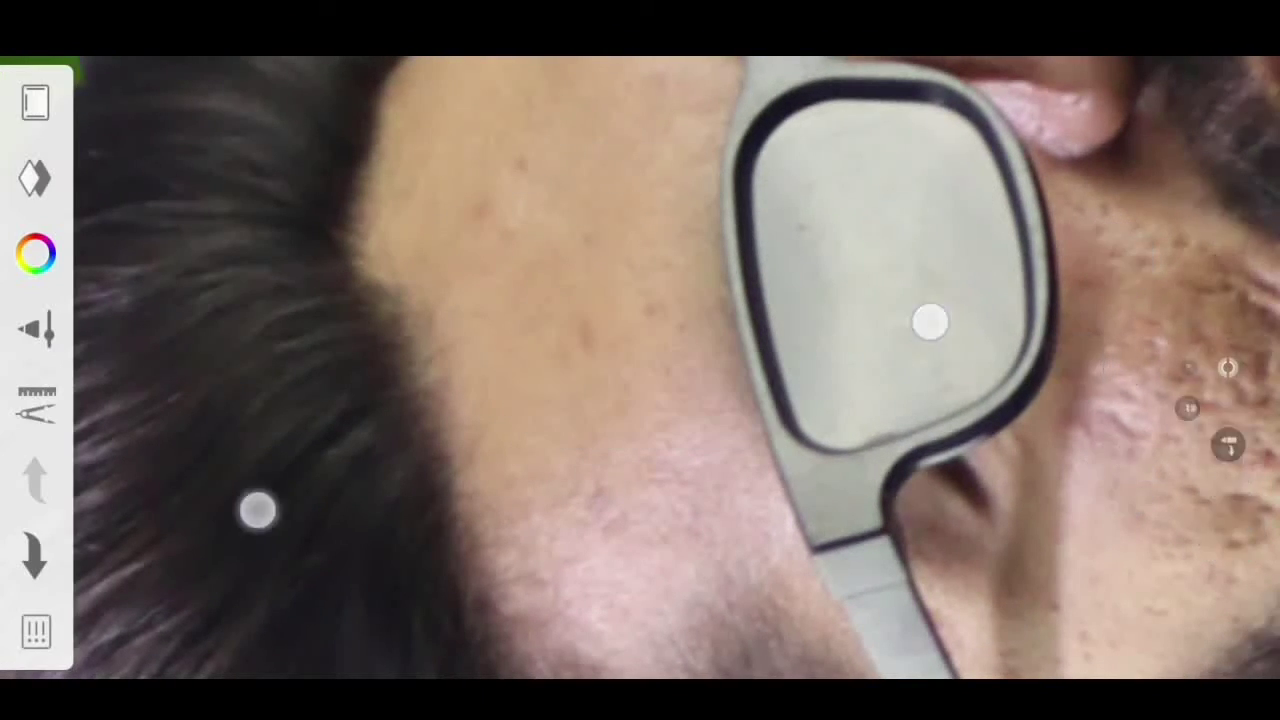
{"action": "scroll", "coordinate": [593, 414], "scroll_direction": "up", "scroll_amount": 2}
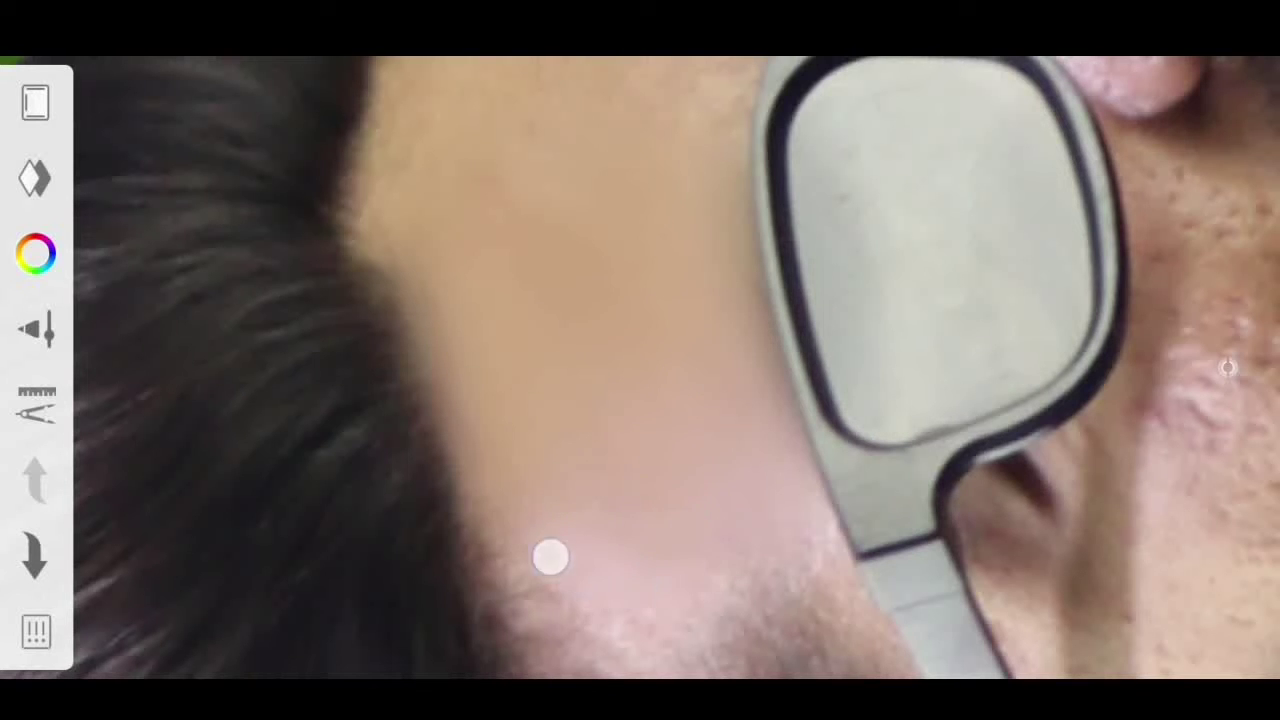
Smudge the temple, forehead and cheek skin beside the glasses with a finer brush.
{"action": "left_click_drag", "start_coordinate": [562, 477], "coordinate": [665, 419]}
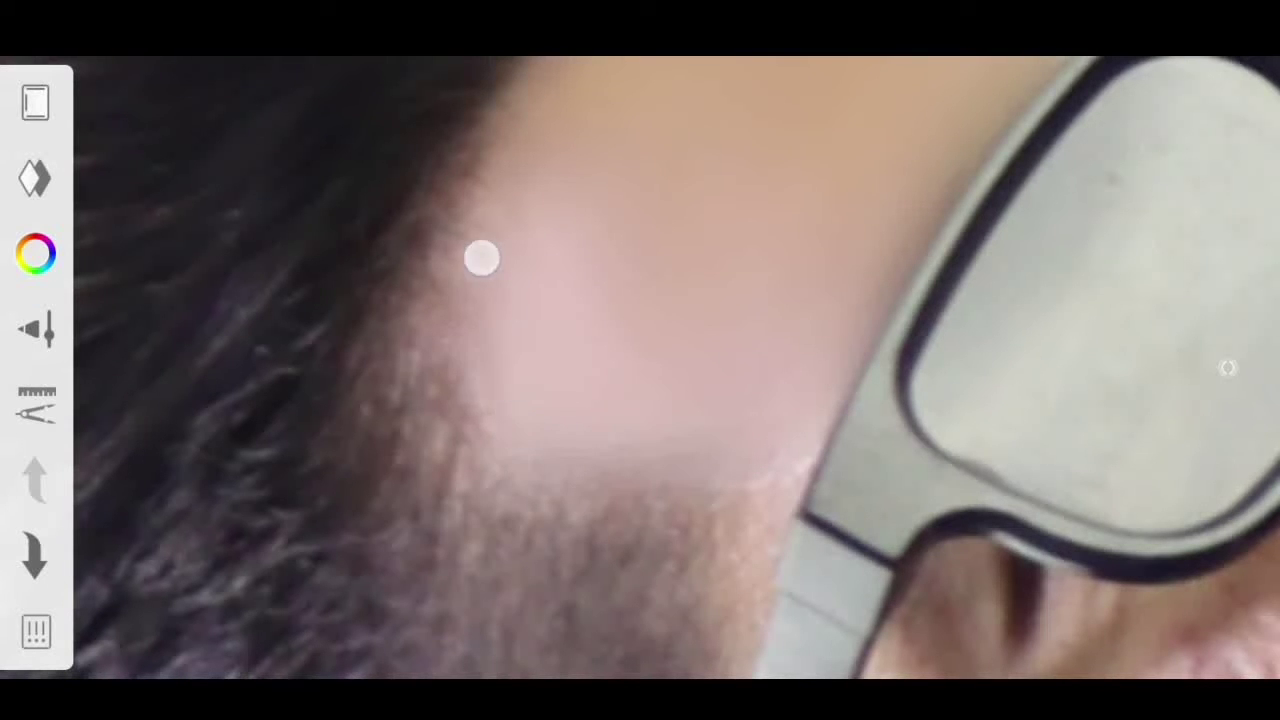
{"action": "left_click_drag", "start_coordinate": [603, 140], "coordinate": [746, 294]}
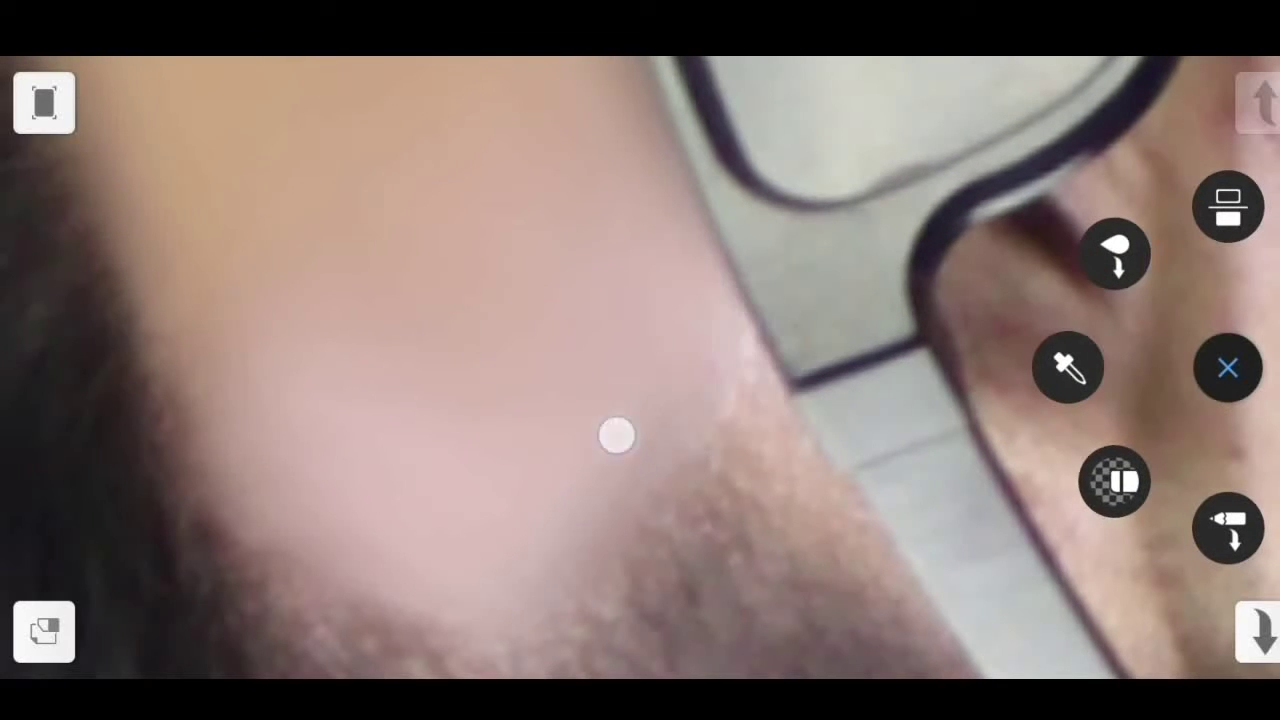
{"action": "left_click_drag", "start_coordinate": [614, 434], "coordinate": [771, 571]}
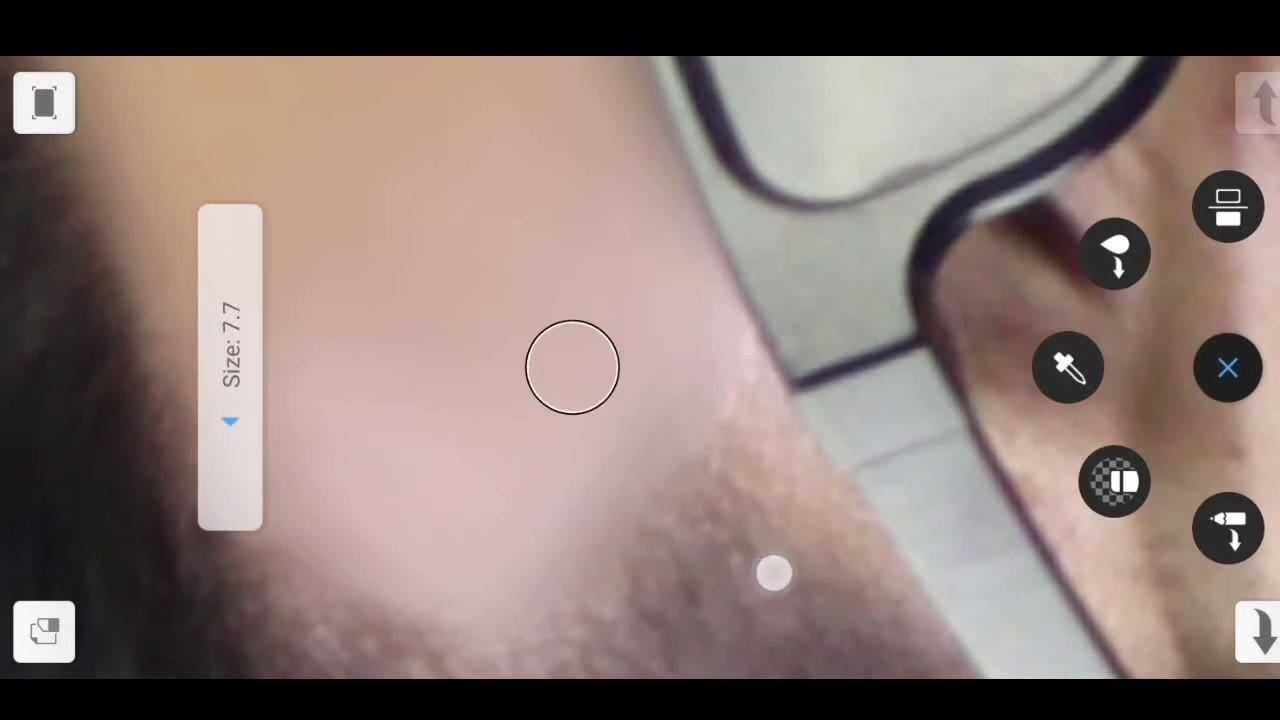
{"action": "left_click_drag", "start_coordinate": [1214, 371], "coordinate": [935, 269]}
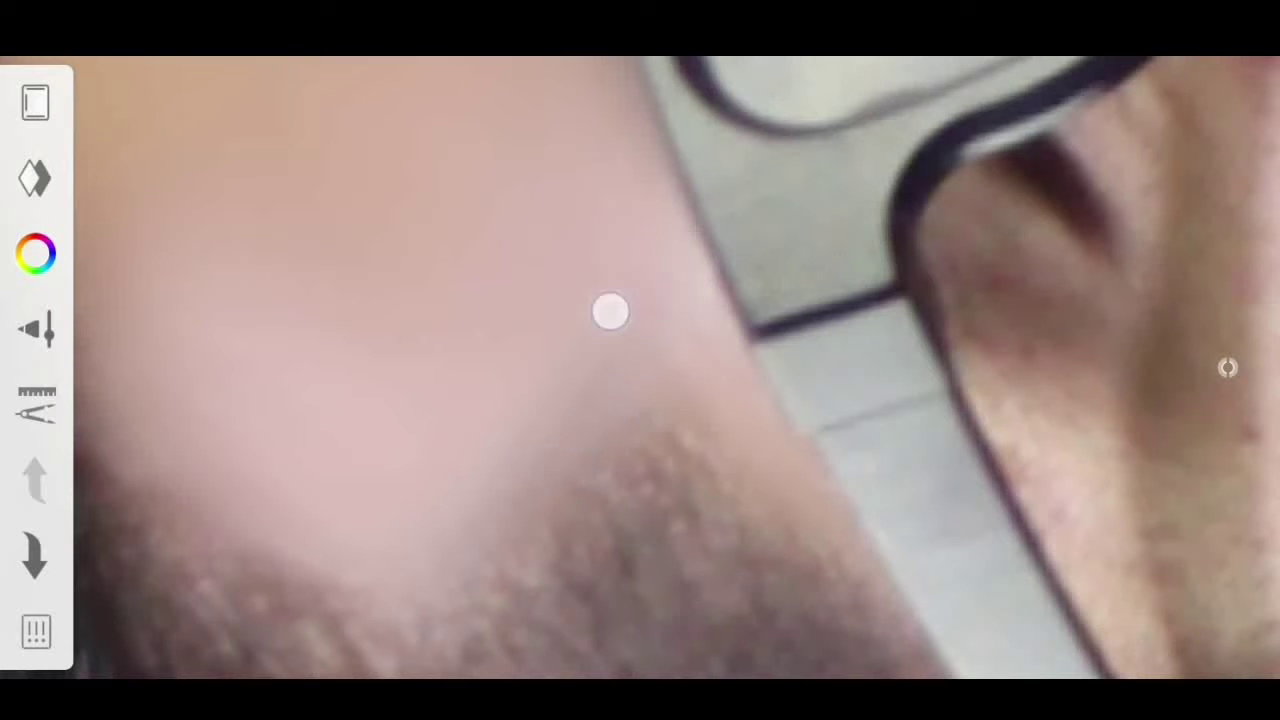
{"action": "left_click_drag", "start_coordinate": [900, 260], "coordinate": [707, 341]}
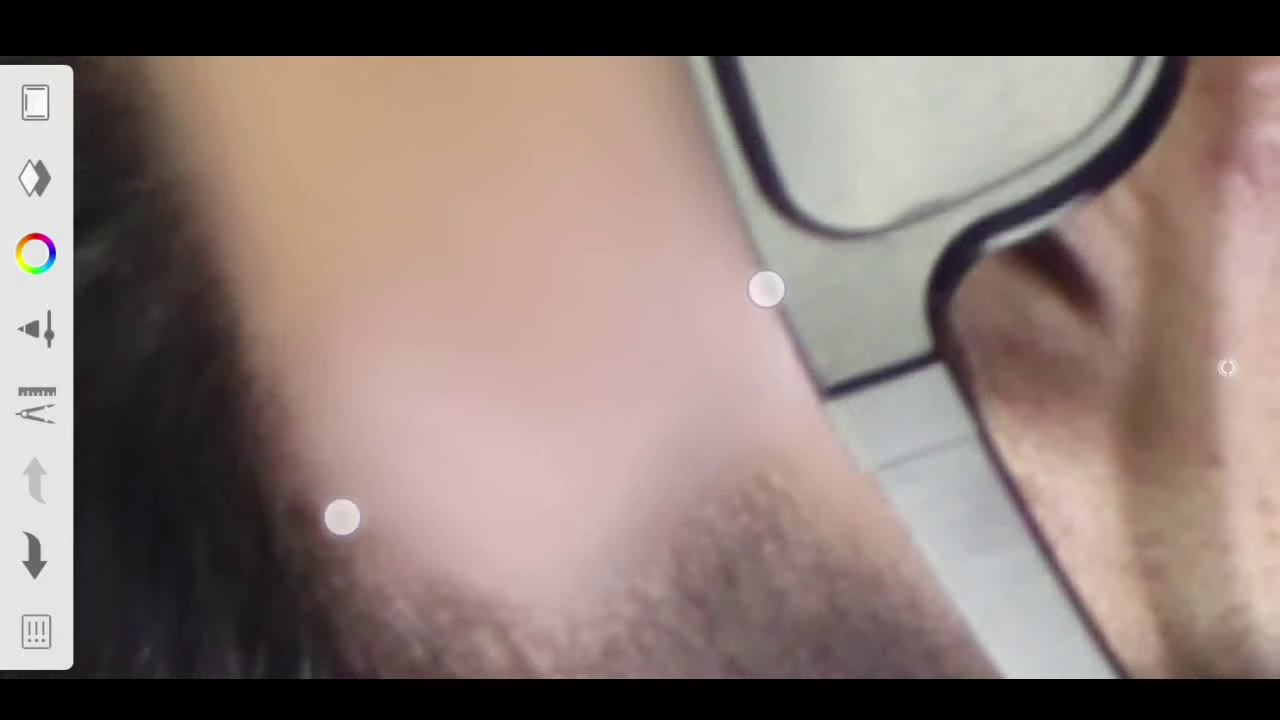
{"action": "left_click_drag", "start_coordinate": [766, 289], "coordinate": [791, 234]}
{"action": "left_click_drag", "start_coordinate": [700, 340], "coordinate": [810, 380]}
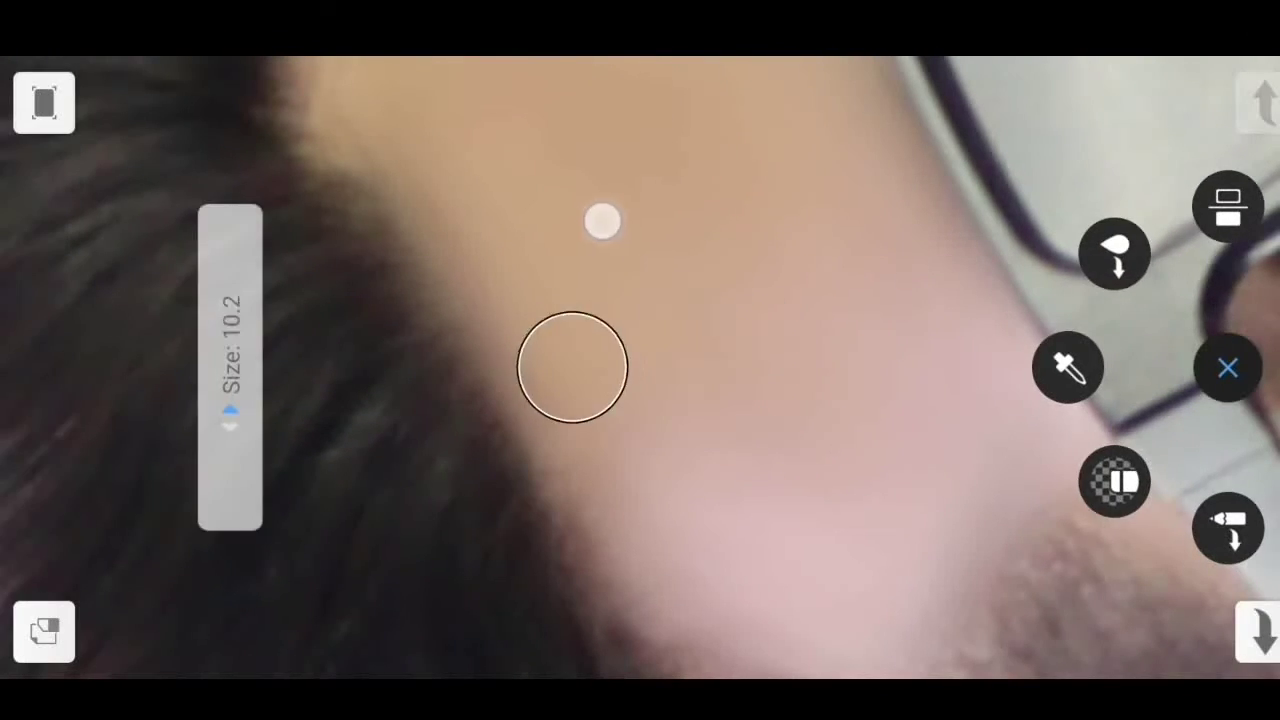
{"action": "left_click", "coordinate": [1228, 366]}
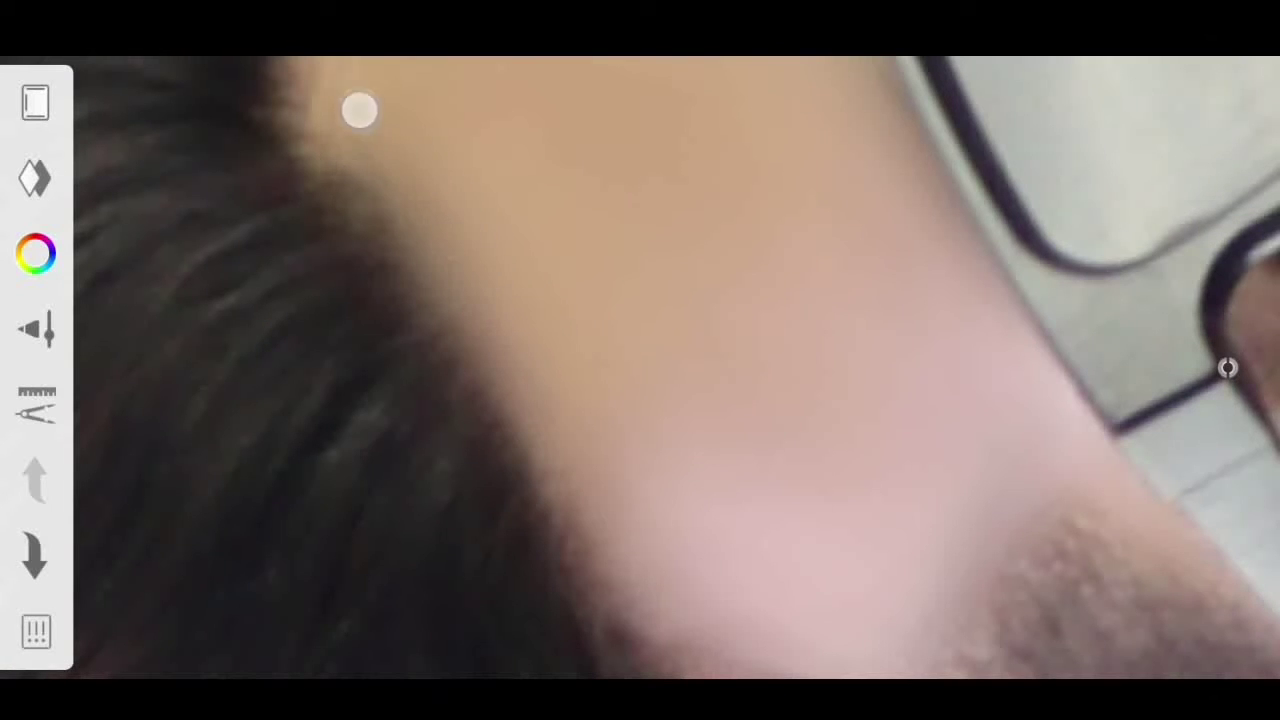
{"action": "left_click_drag", "start_coordinate": [800, 426], "coordinate": [561, 375]}
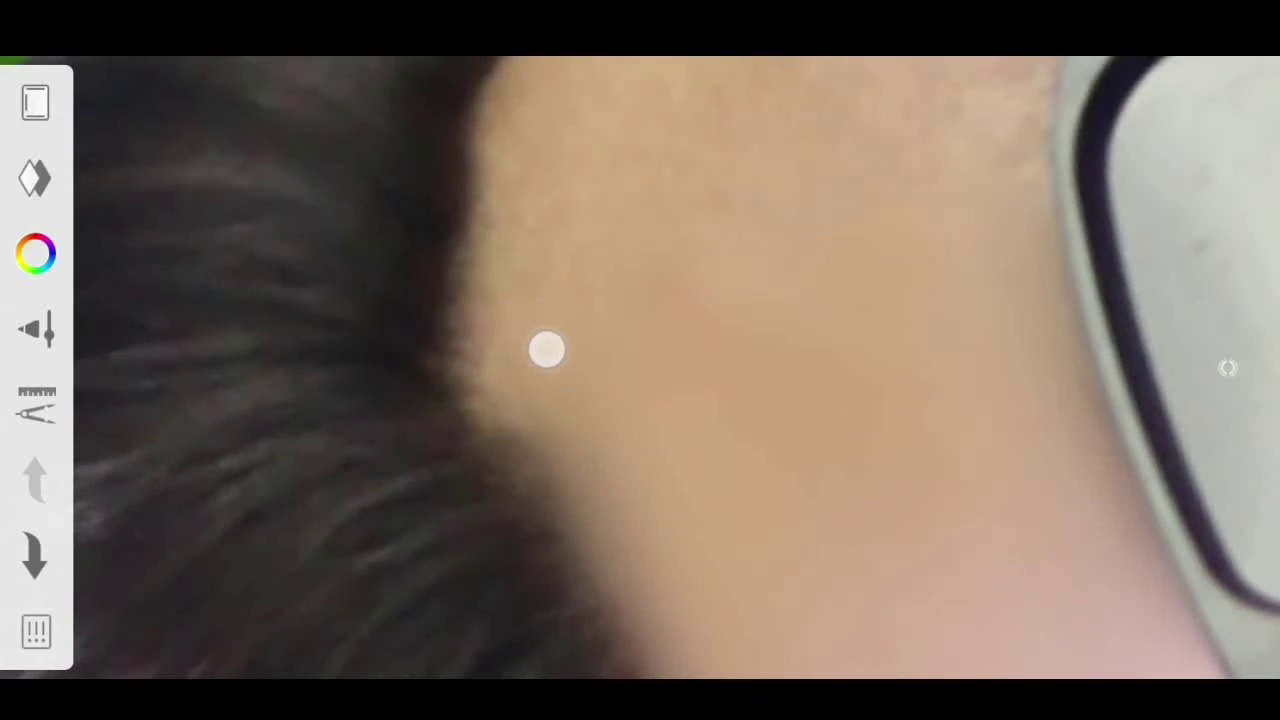
{"action": "left_click_drag", "start_coordinate": [565, 342], "coordinate": [669, 140]}
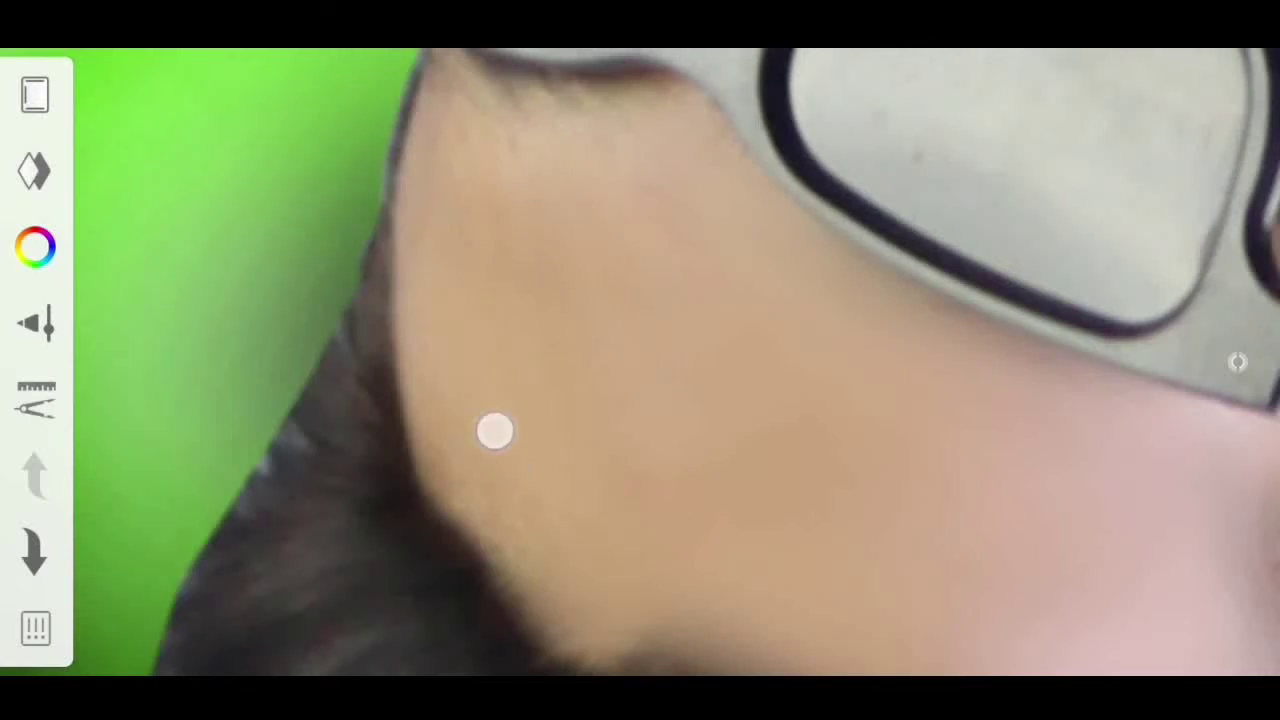
{"action": "mouse_move", "coordinate": [905, 323]}
{"action": "left_mouse_down"}
{"action": "mouse_move", "coordinate": [603, 291]}
{"action": "mouse_move", "coordinate": [877, 303]}
{"action": "mouse_move", "coordinate": [462, 310]}
{"action": "mouse_move", "coordinate": [660, 366]}
{"action": "left_mouse_up"}
{"action": "mouse_move", "coordinate": [811, 374]}
{"action": "left_mouse_down"}
{"action": "mouse_move", "coordinate": [500, 454]}
{"action": "mouse_move", "coordinate": [619, 286]}
{"action": "mouse_move", "coordinate": [600, 397]}
{"action": "mouse_move", "coordinate": [640, 360]}
{"action": "mouse_move", "coordinate": [567, 356]}
{"action": "left_mouse_up"}
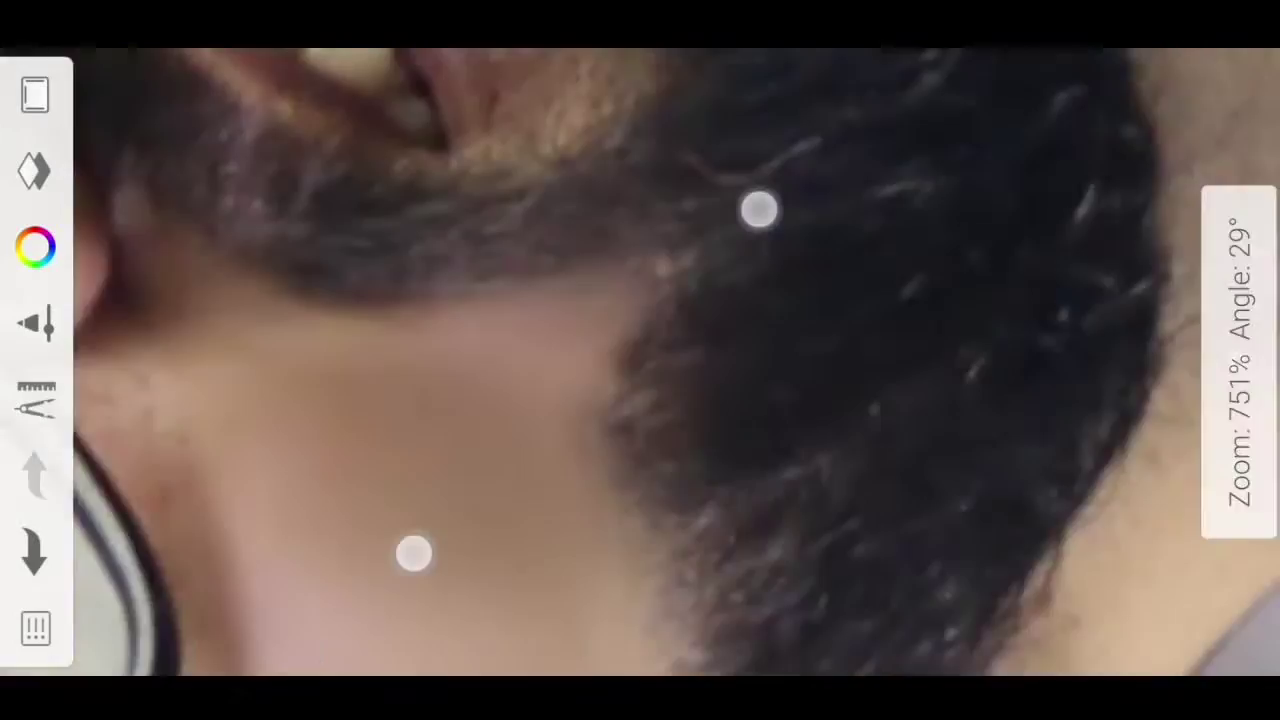
Smooth the skin around the nose, beard and neck, then zoom out to the whole photo.
{"action": "scroll", "coordinate": [573, 445], "scroll_direction": "up", "scroll_amount": 3}
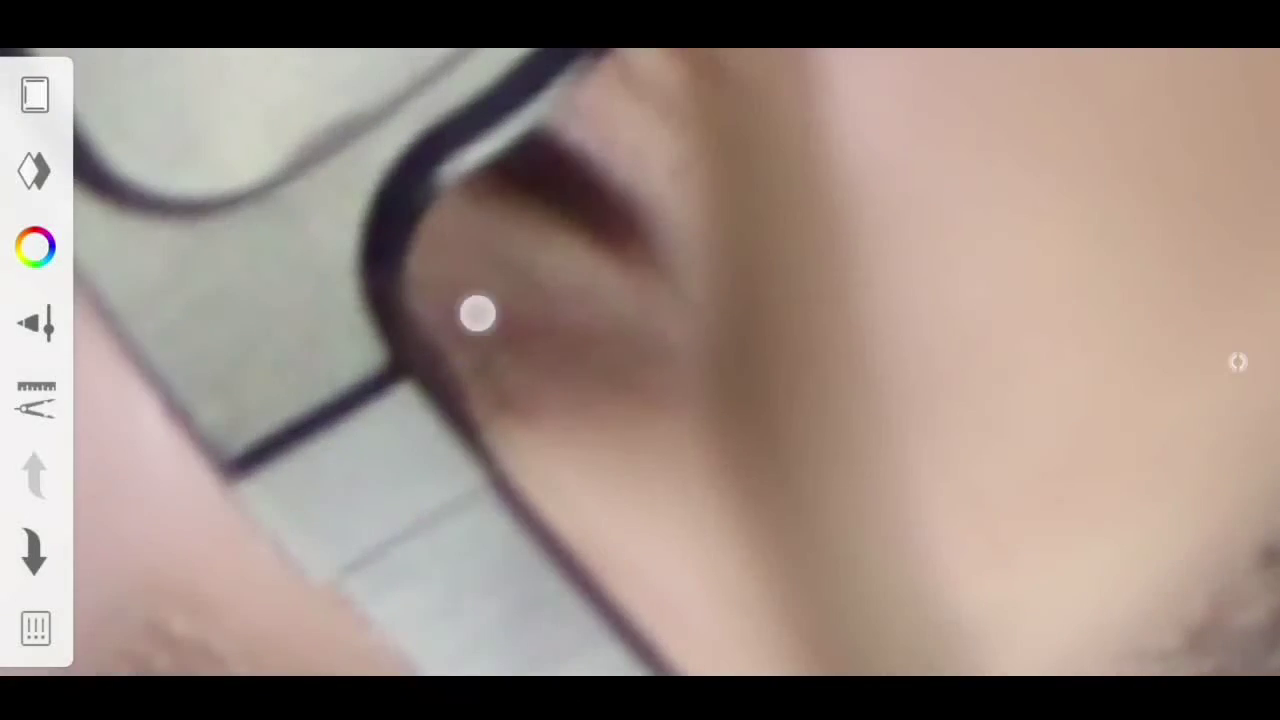
{"action": "left_click_drag", "start_coordinate": [477, 314], "coordinate": [609, 380]}
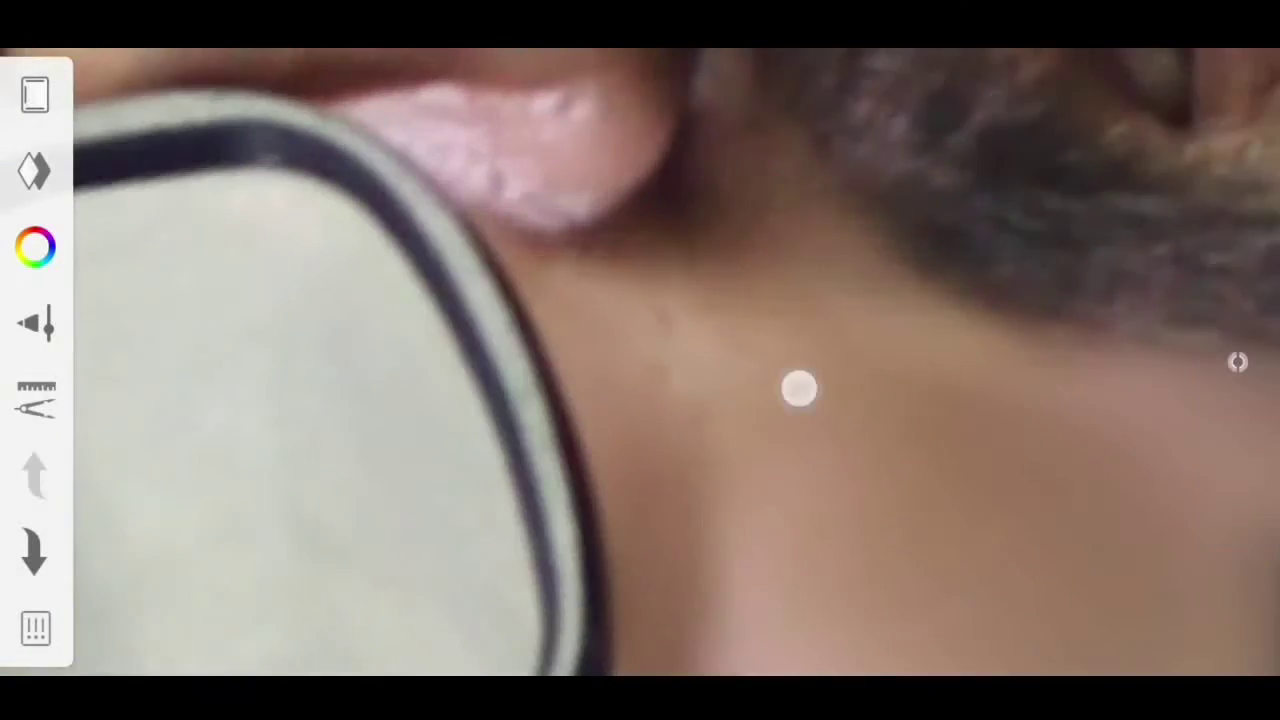
{"action": "mouse_move", "coordinate": [799, 389]}
{"action": "left_mouse_down"}
{"action": "mouse_move", "coordinate": [846, 451]}
{"action": "mouse_move", "coordinate": [577, 297]}
{"action": "mouse_move", "coordinate": [791, 289]}
{"action": "left_mouse_up"}
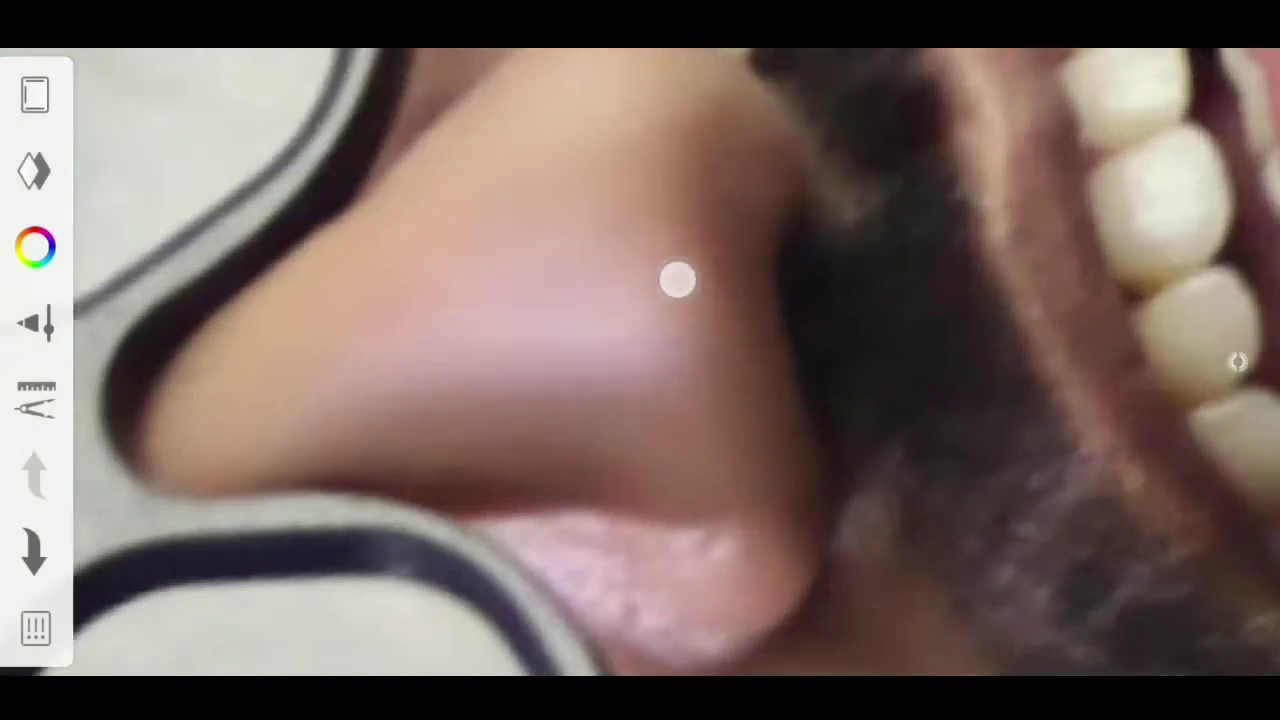
{"action": "mouse_move", "coordinate": [677, 280]}
{"action": "left_mouse_down"}
{"action": "mouse_move", "coordinate": [706, 340]}
{"action": "mouse_move", "coordinate": [826, 243]}
{"action": "mouse_move", "coordinate": [789, 480]}
{"action": "mouse_move", "coordinate": [686, 334]}
{"action": "mouse_move", "coordinate": [560, 420]}
{"action": "left_mouse_up"}
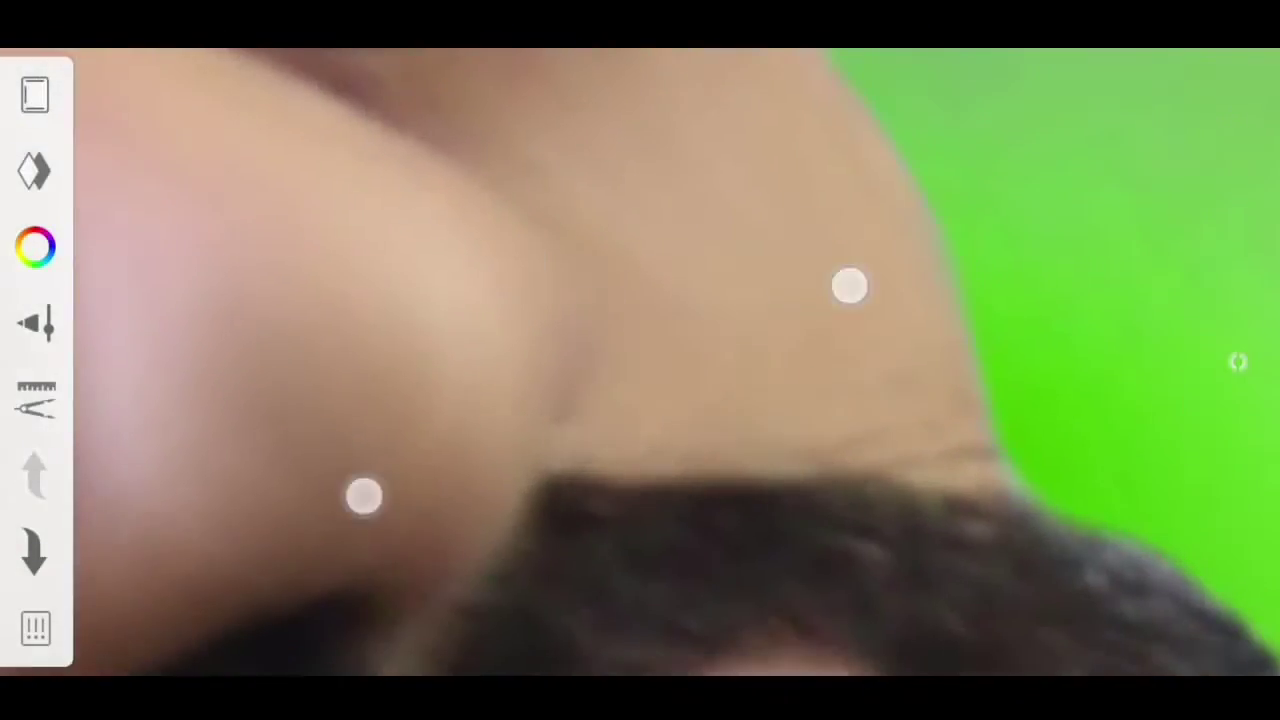
{"action": "mouse_move", "coordinate": [849, 286]}
{"action": "left_mouse_down"}
{"action": "mouse_move", "coordinate": [649, 413]}
{"action": "mouse_move", "coordinate": [671, 453]}
{"action": "left_mouse_up"}
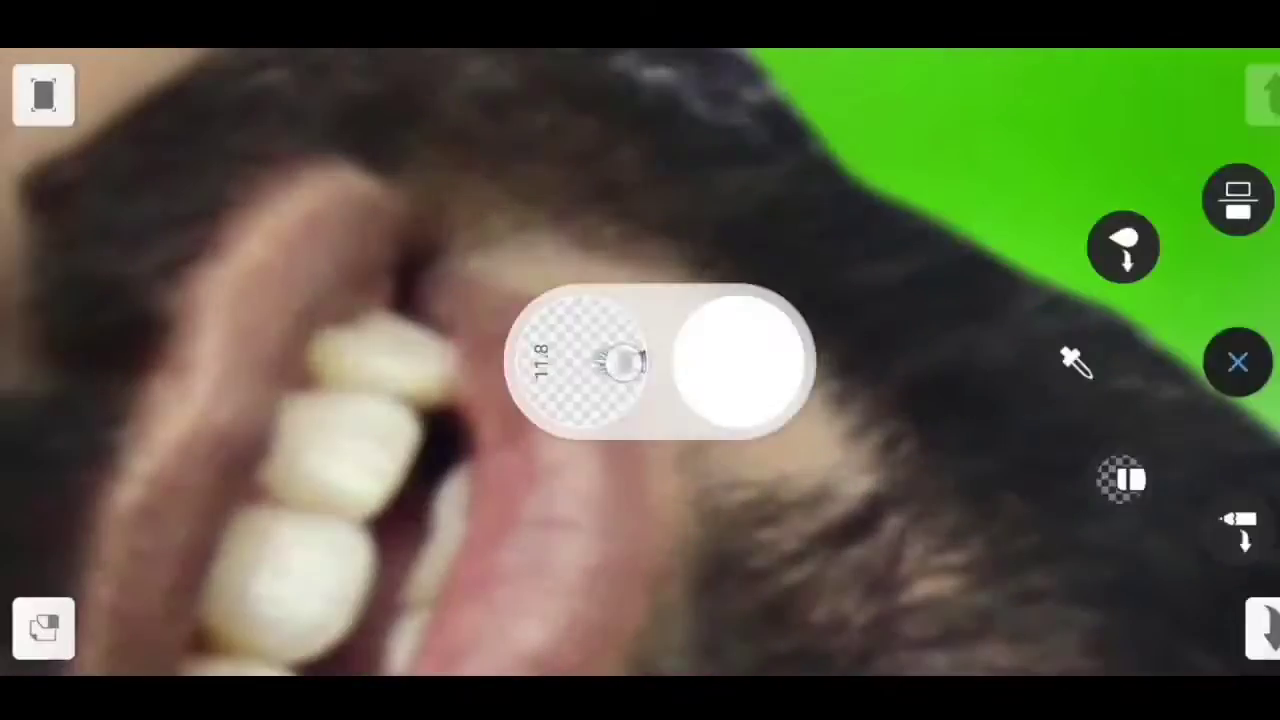
{"action": "mouse_move", "coordinate": [809, 406]}
{"action": "left_mouse_down"}
{"action": "mouse_move", "coordinate": [437, 303]}
{"action": "mouse_move", "coordinate": [351, 458]}
{"action": "mouse_move", "coordinate": [348, 495]}
{"action": "left_mouse_up"}
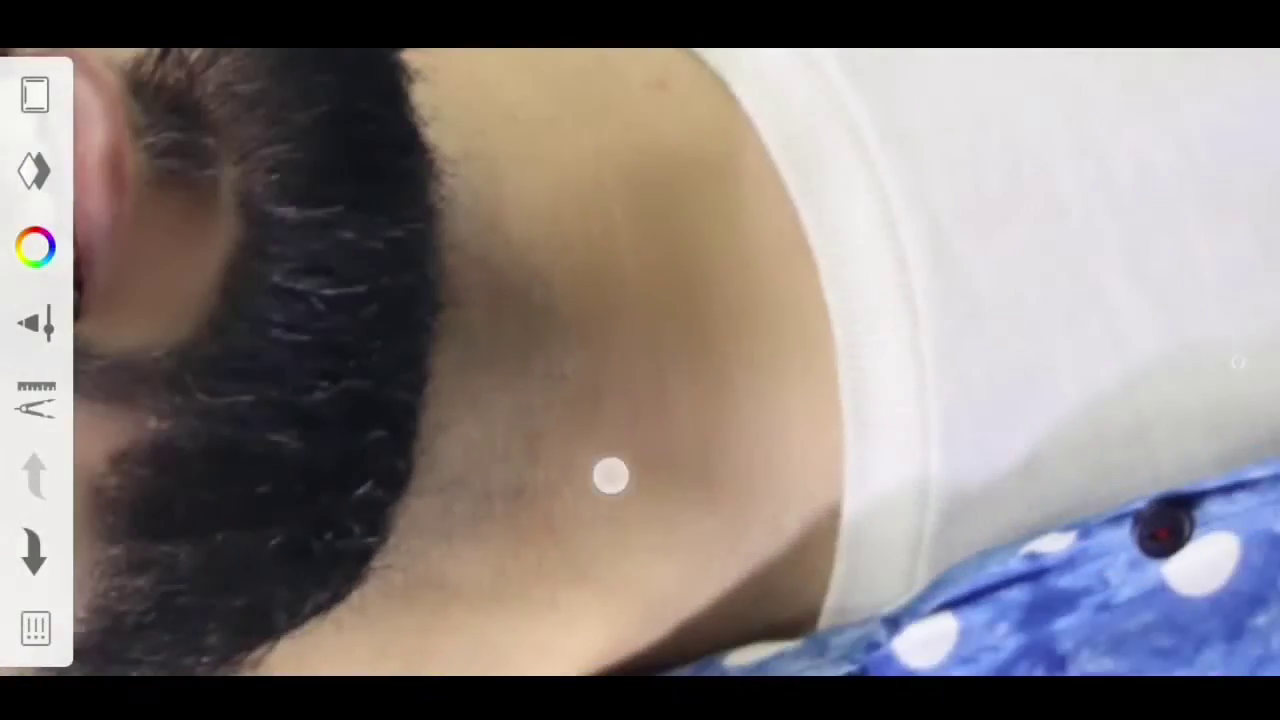
{"action": "left_click_drag", "start_coordinate": [611, 476], "coordinate": [695, 252]}
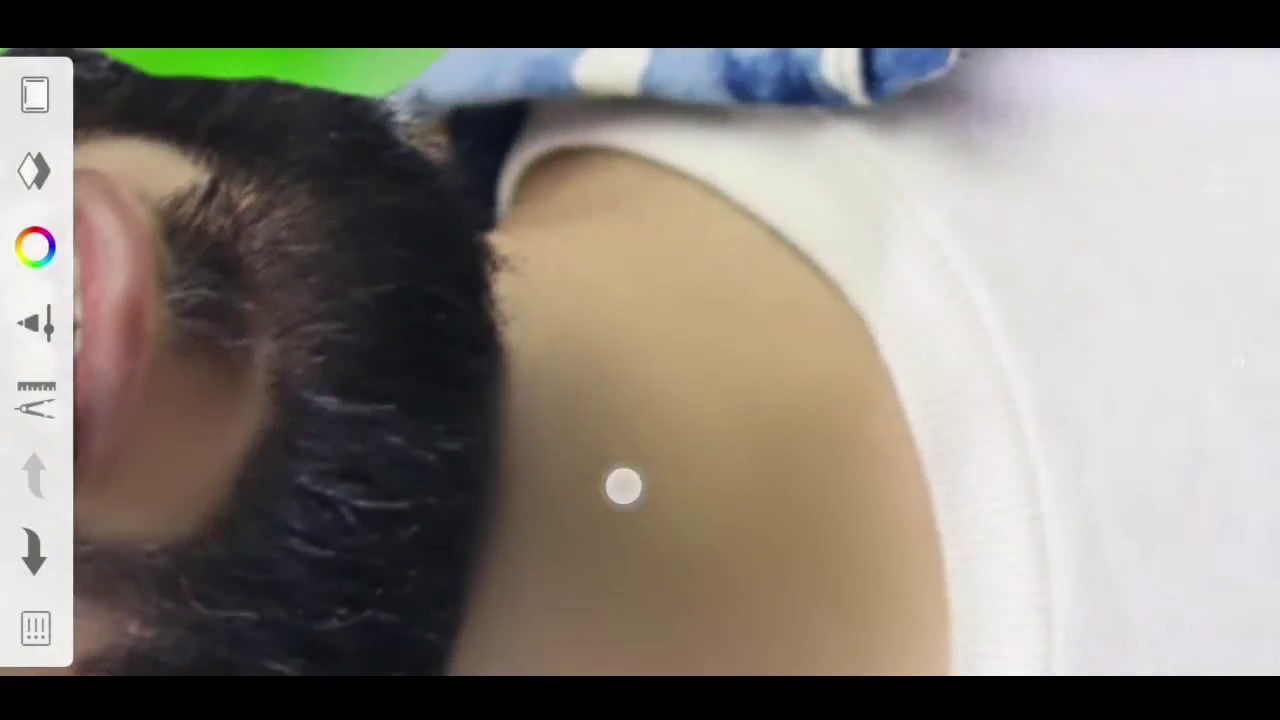
{"action": "mouse_move", "coordinate": [583, 277]}
{"action": "left_mouse_down"}
{"action": "mouse_move", "coordinate": [851, 288]}
{"action": "mouse_move", "coordinate": [819, 311]}
{"action": "mouse_move", "coordinate": [638, 291]}
{"action": "mouse_move", "coordinate": [972, 483]}
{"action": "mouse_move", "coordinate": [751, 249]}
{"action": "left_mouse_up"}
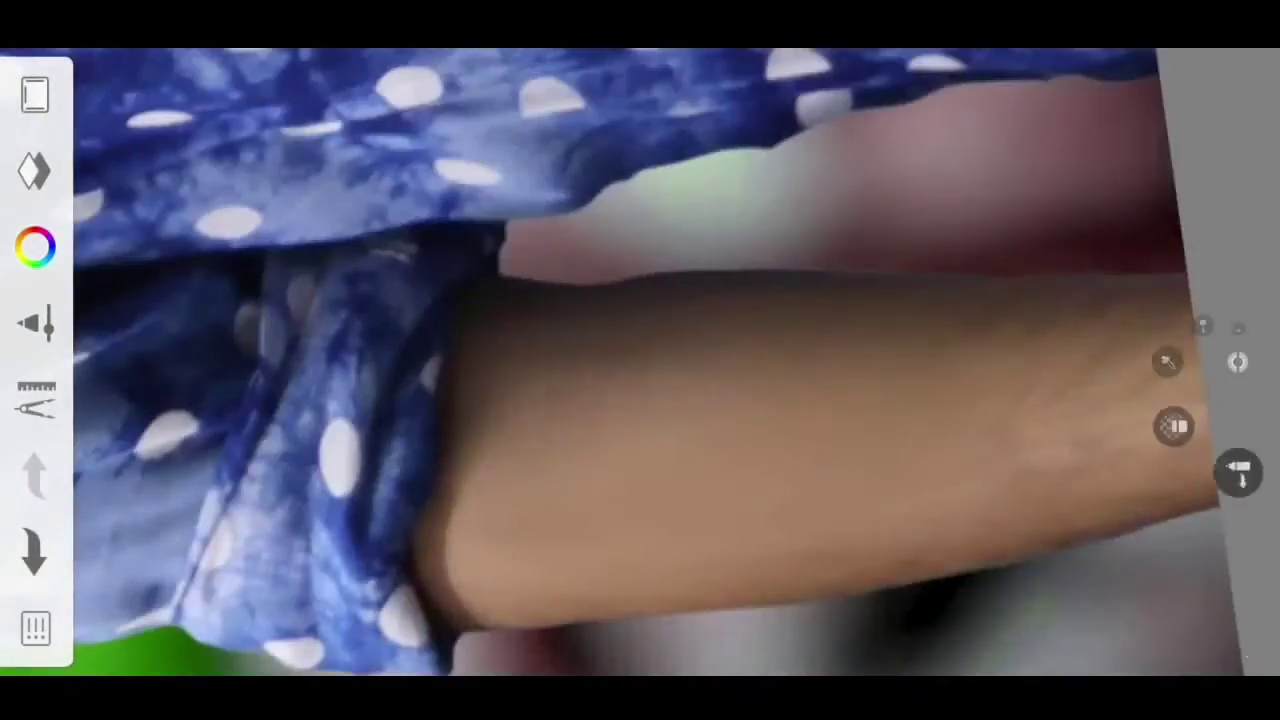
{"action": "left_click_drag", "start_coordinate": [171, 563], "coordinate": [371, 509]}
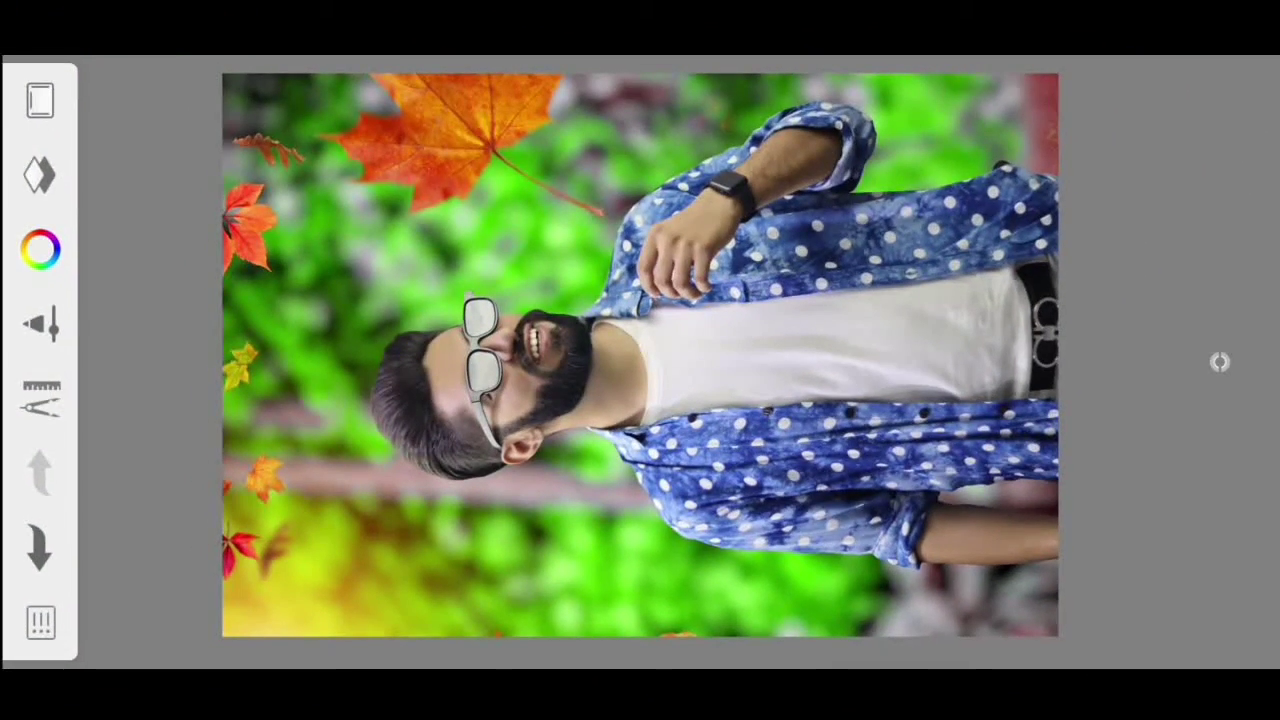
Create a third layer in the Layers panel with opacity 35 and Soft Light blend mode.
{"action": "left_click", "coordinate": [40, 175]}
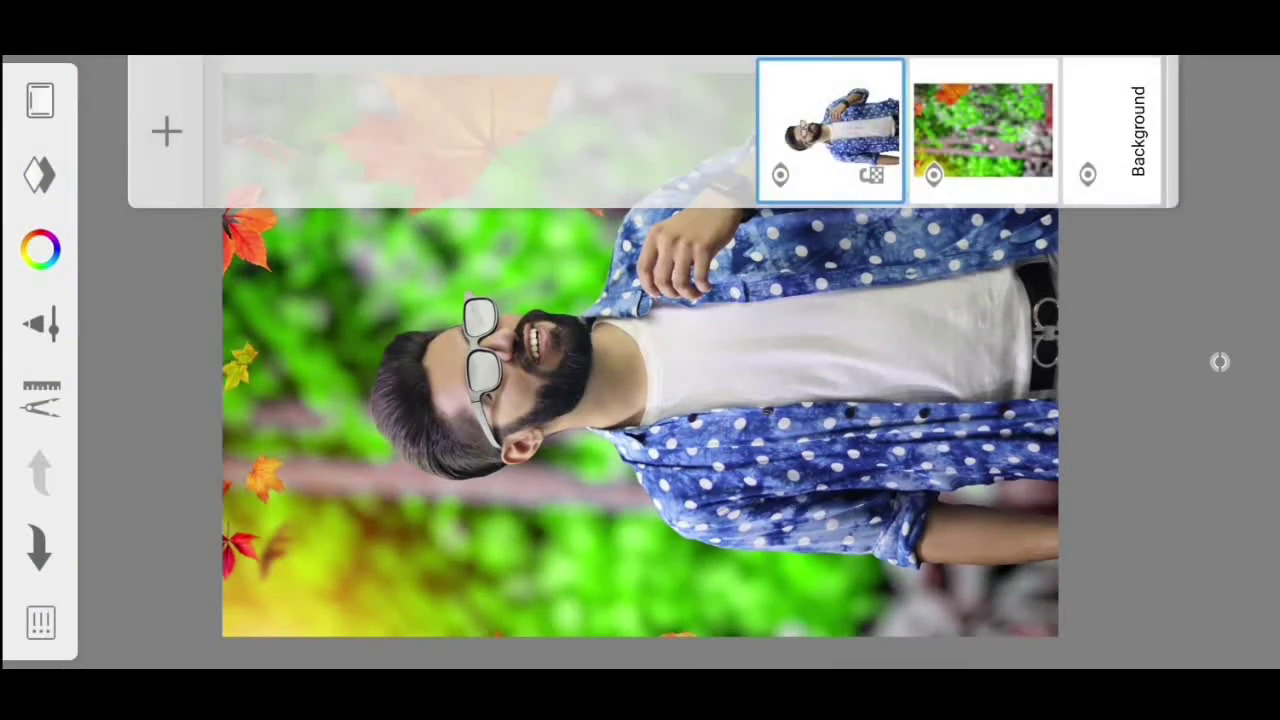
{"action": "left_click", "coordinate": [164, 112]}
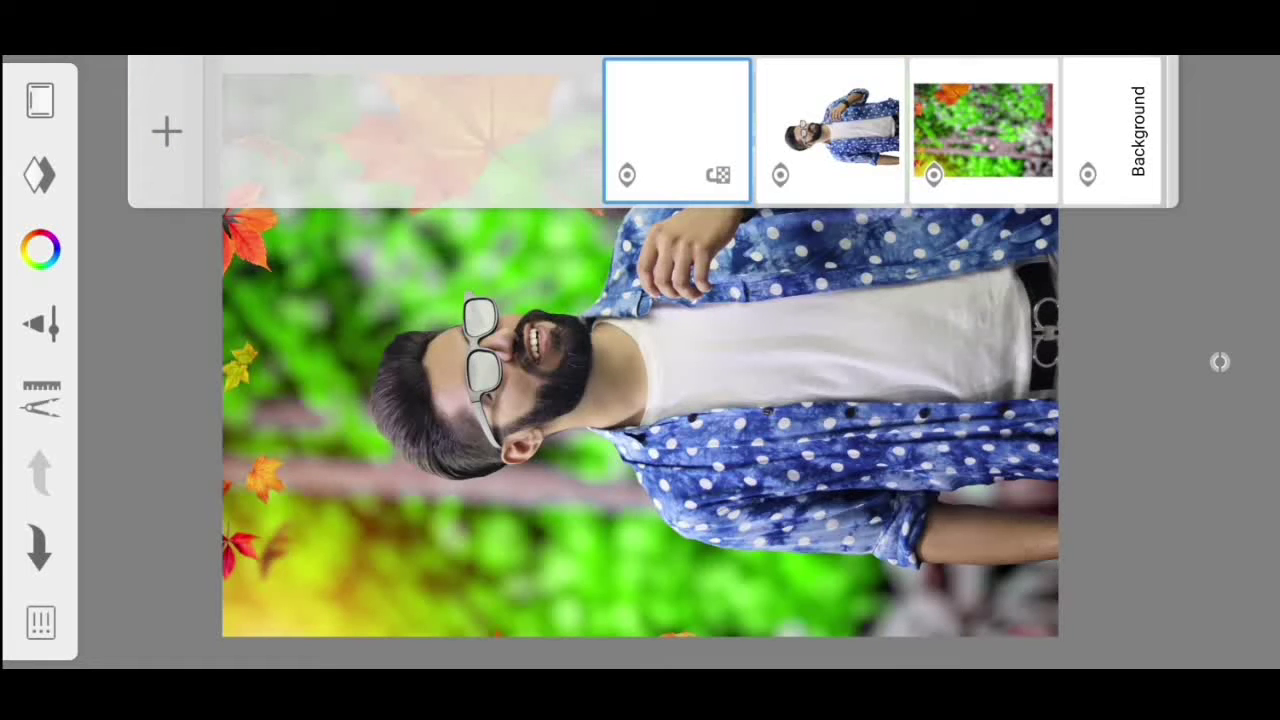
{"action": "left_click", "coordinate": [653, 125]}
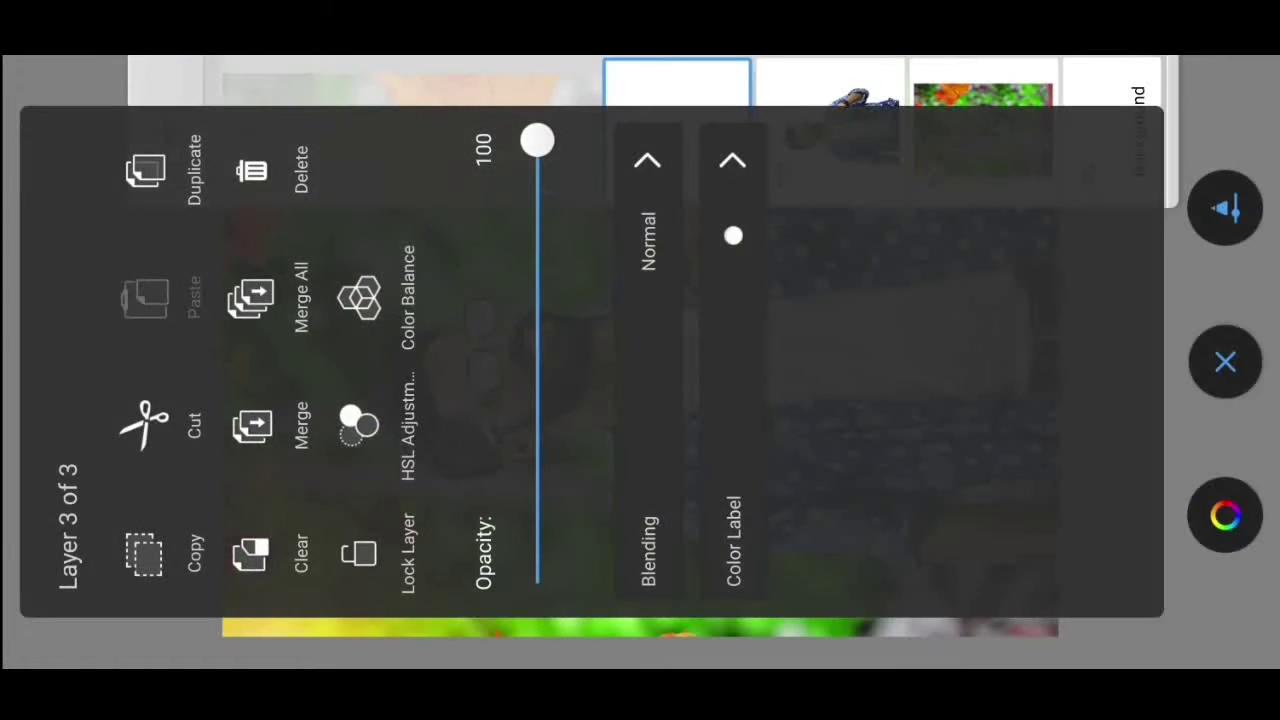
{"action": "left_click_drag", "start_coordinate": [537, 141], "coordinate": [620, 377]}
{"action": "left_click_drag", "start_coordinate": [641, 423], "coordinate": [648, 428]}
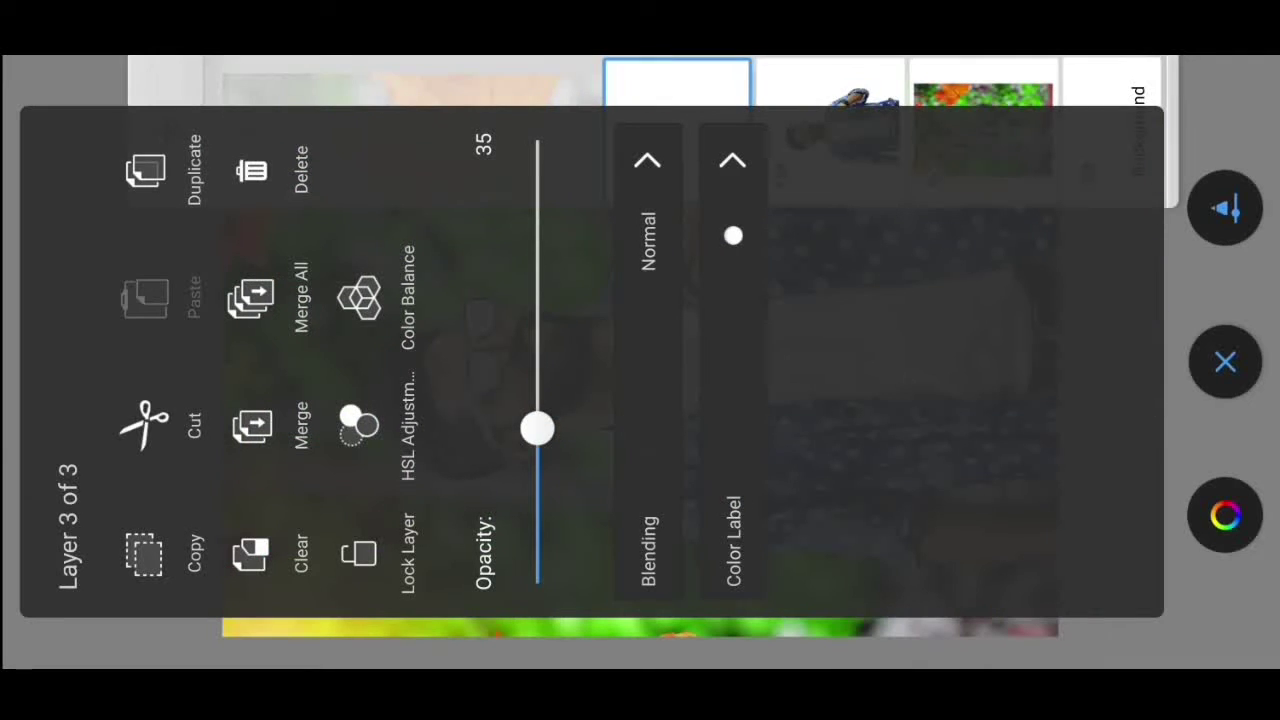
{"action": "left_click", "coordinate": [641, 182]}
{"action": "left_click_drag", "start_coordinate": [772, 226], "coordinate": [666, 174]}
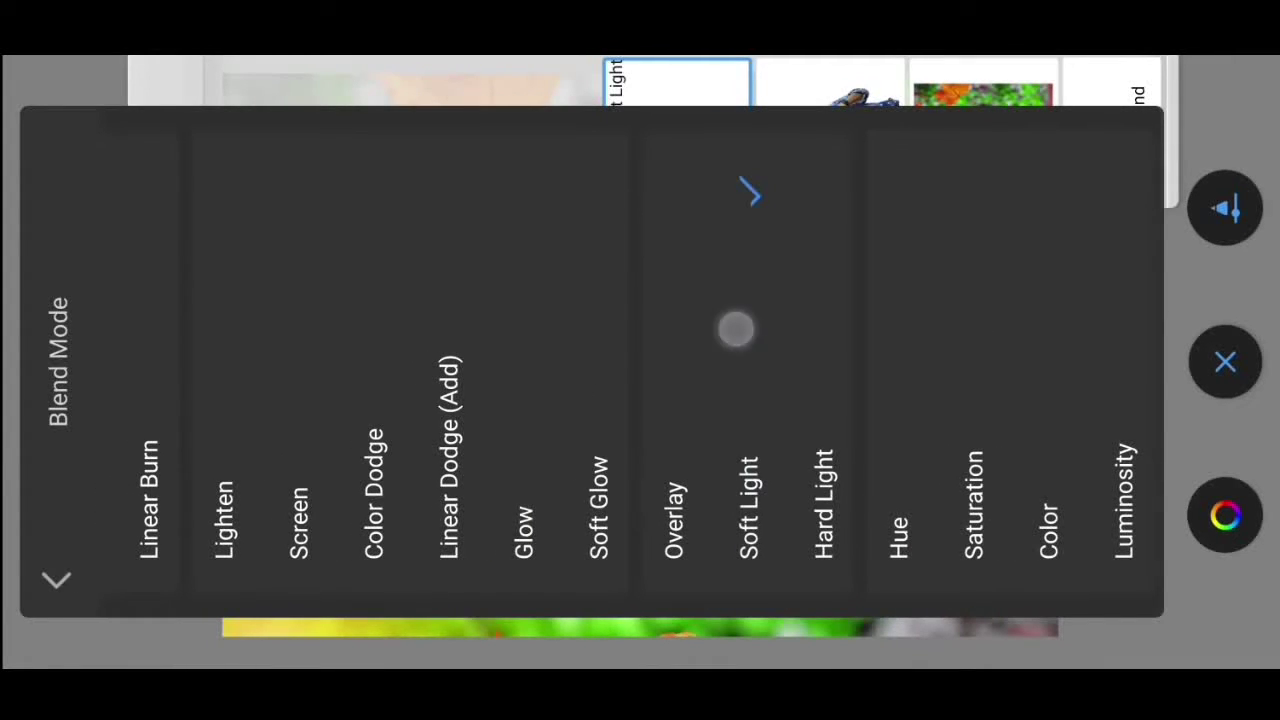
{"action": "left_click", "coordinate": [1237, 340]}
Pick white (FFFFFF) as the paint colour and zoom in on the forehead and glasses.
{"action": "left_click", "coordinate": [731, 357]}
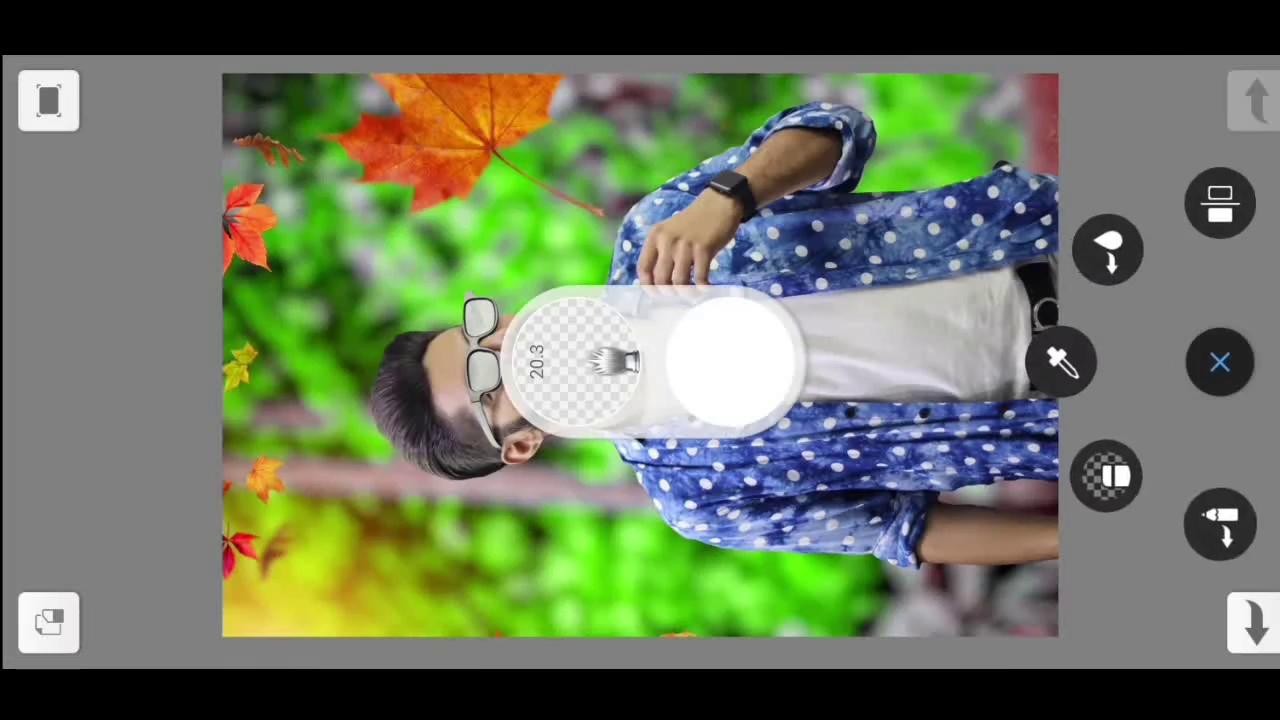
{"action": "scroll", "coordinate": [640, 400], "scroll_direction": "up", "scroll_amount": 5}
{"action": "scroll", "coordinate": [640, 380], "scroll_direction": "up", "scroll_amount": 2}
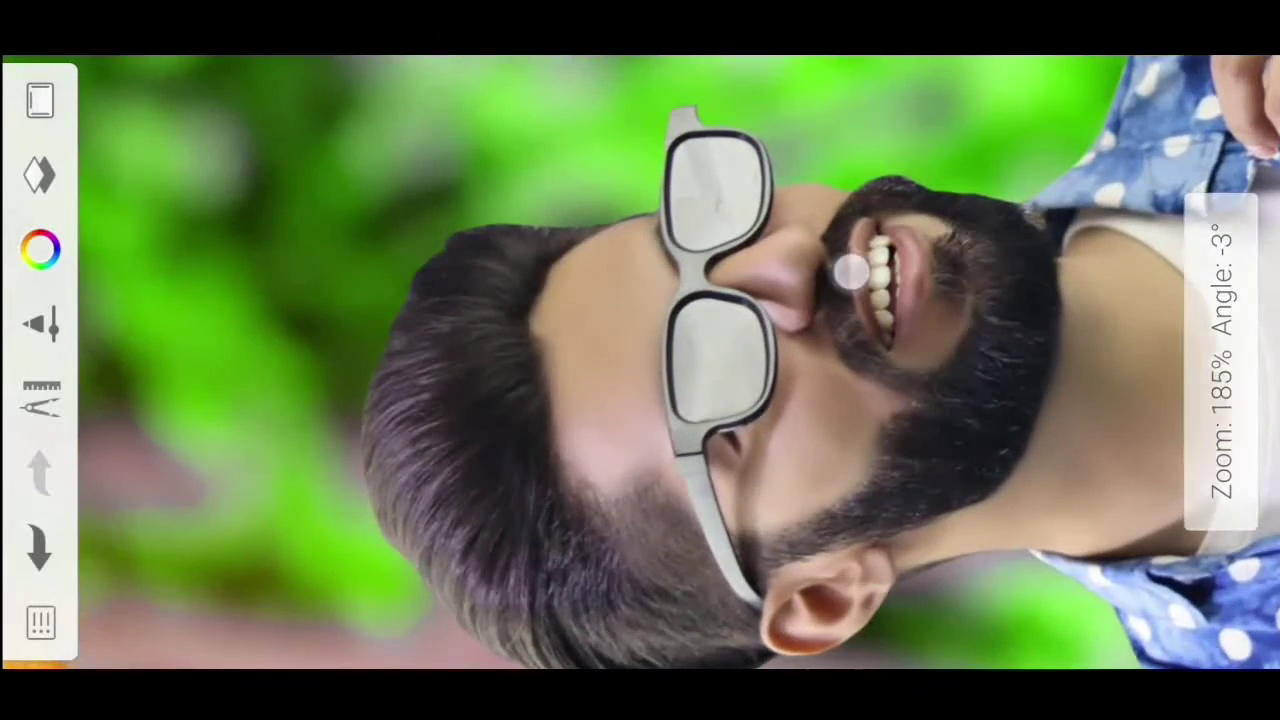
{"action": "scroll", "coordinate": [640, 380], "scroll_direction": "up", "scroll_amount": 3}
{"action": "scroll", "coordinate": [640, 380], "scroll_direction": "up", "scroll_amount": 2}
{"action": "left_click", "coordinate": [40, 248]}
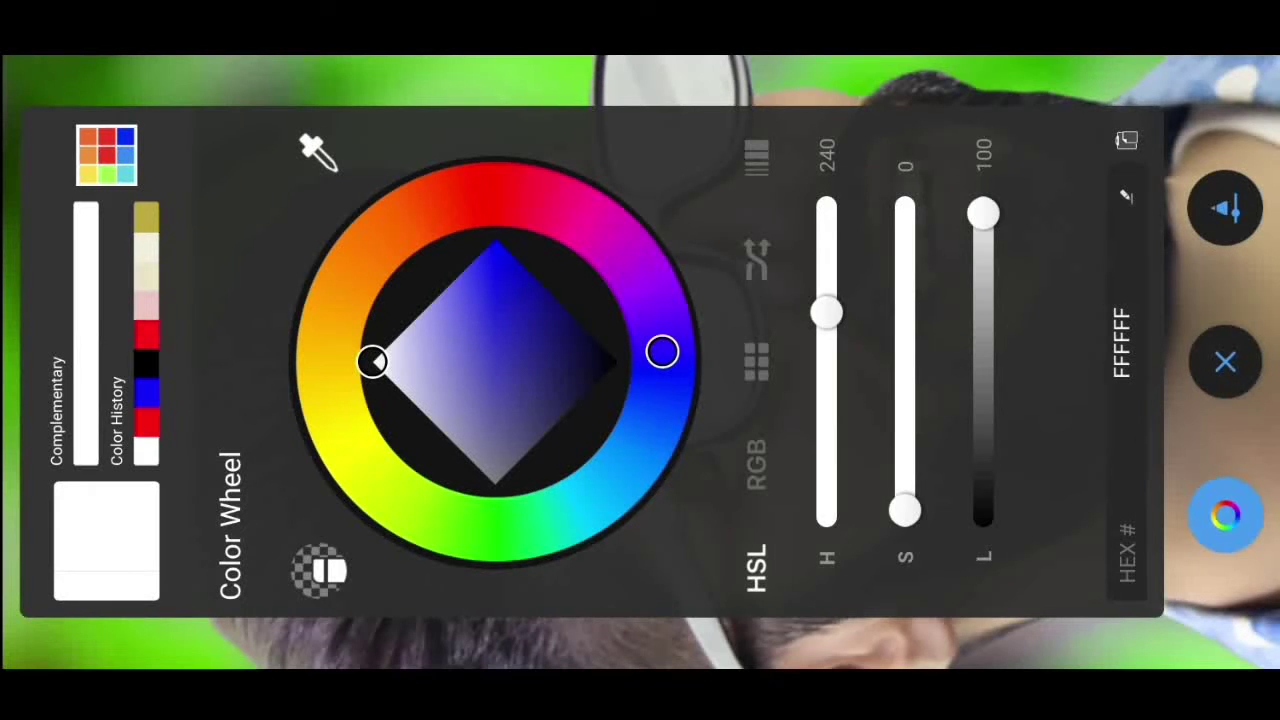
{"action": "left_click", "coordinate": [1226, 362]}
{"action": "scroll", "coordinate": [640, 380], "scroll_direction": "up", "scroll_amount": 5}
{"action": "left_click_drag", "start_coordinate": [576, 360], "coordinate": [700, 510]}
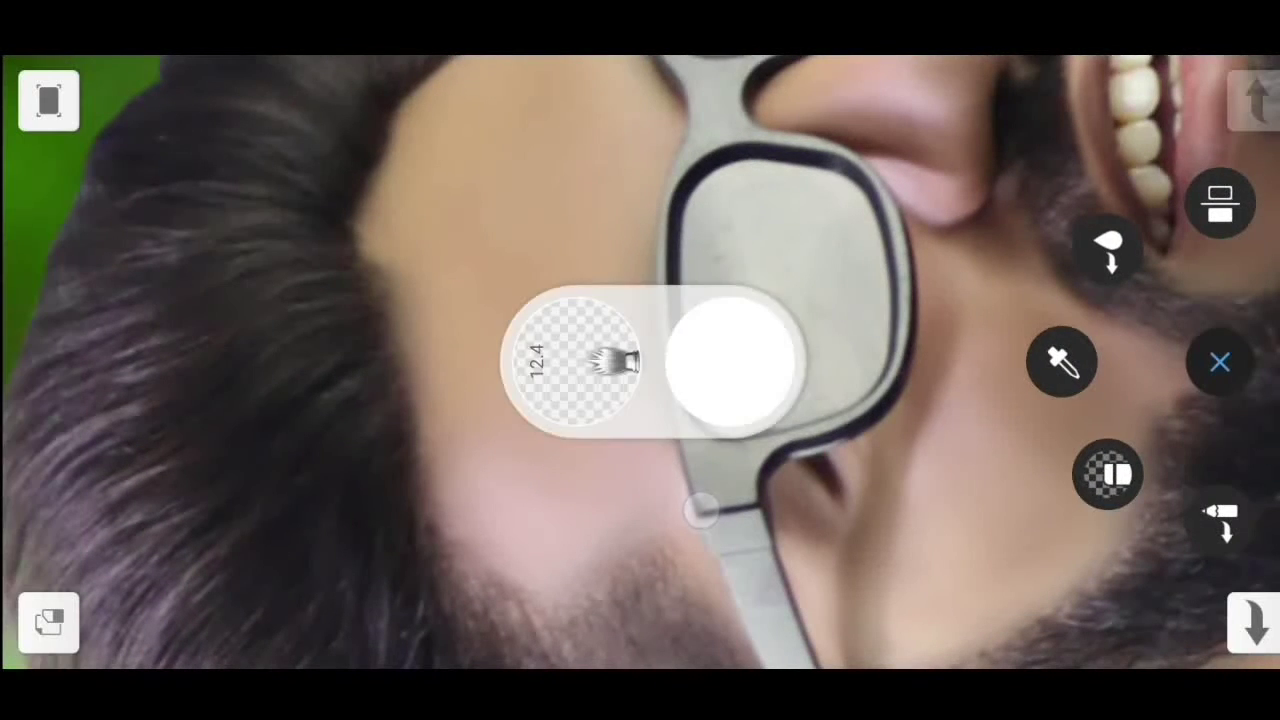
{"action": "left_click", "coordinate": [1220, 362]}
Choose the Traditional Medium Brush and enlarge it to size 17.7.
{"action": "left_click", "coordinate": [40, 323]}
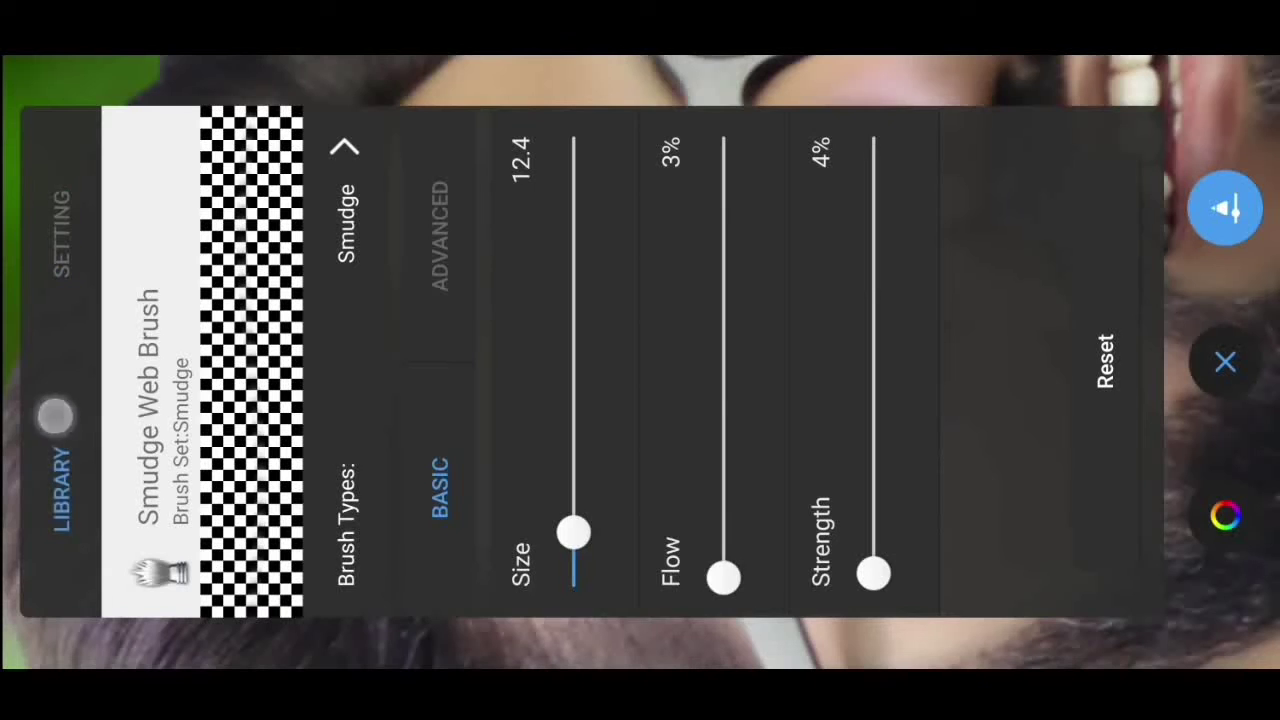
{"action": "left_click", "coordinate": [55, 416]}
{"action": "left_click_drag", "start_coordinate": [1000, 240], "coordinate": [729, 237]}
{"action": "left_click", "coordinate": [609, 556]}
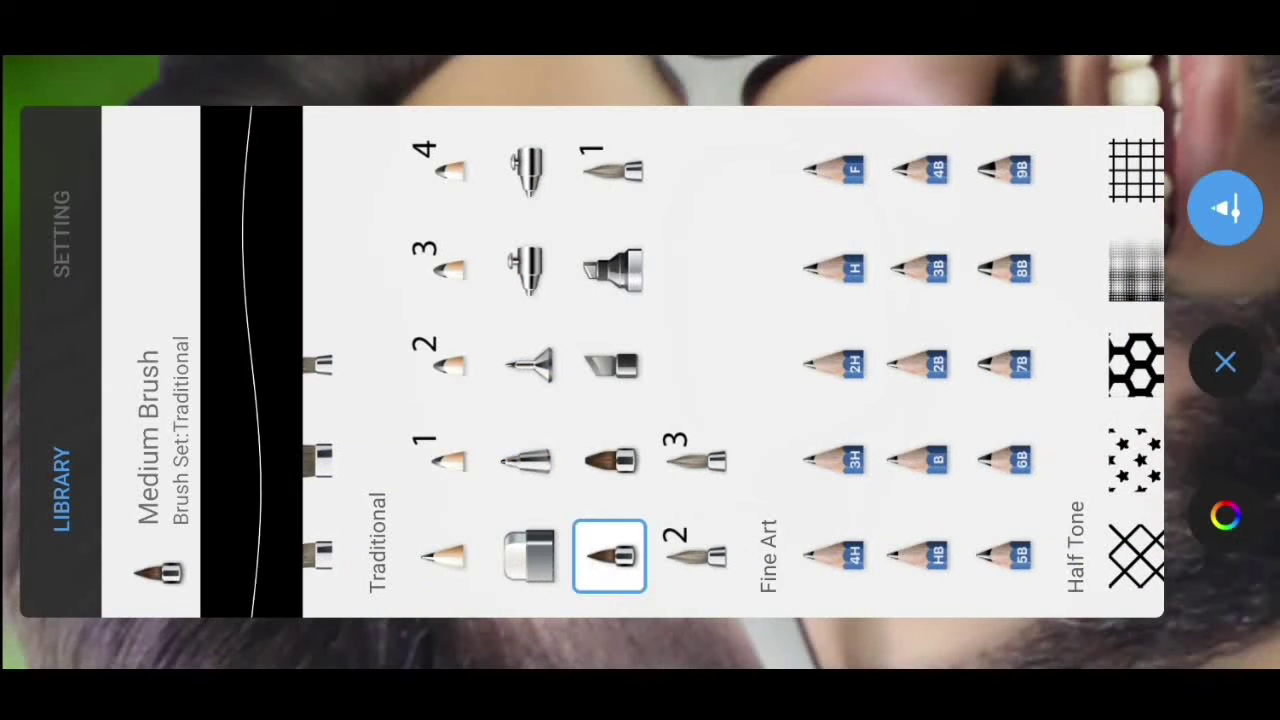
{"action": "left_click", "coordinate": [61, 200]}
{"action": "left_click", "coordinate": [1209, 343]}
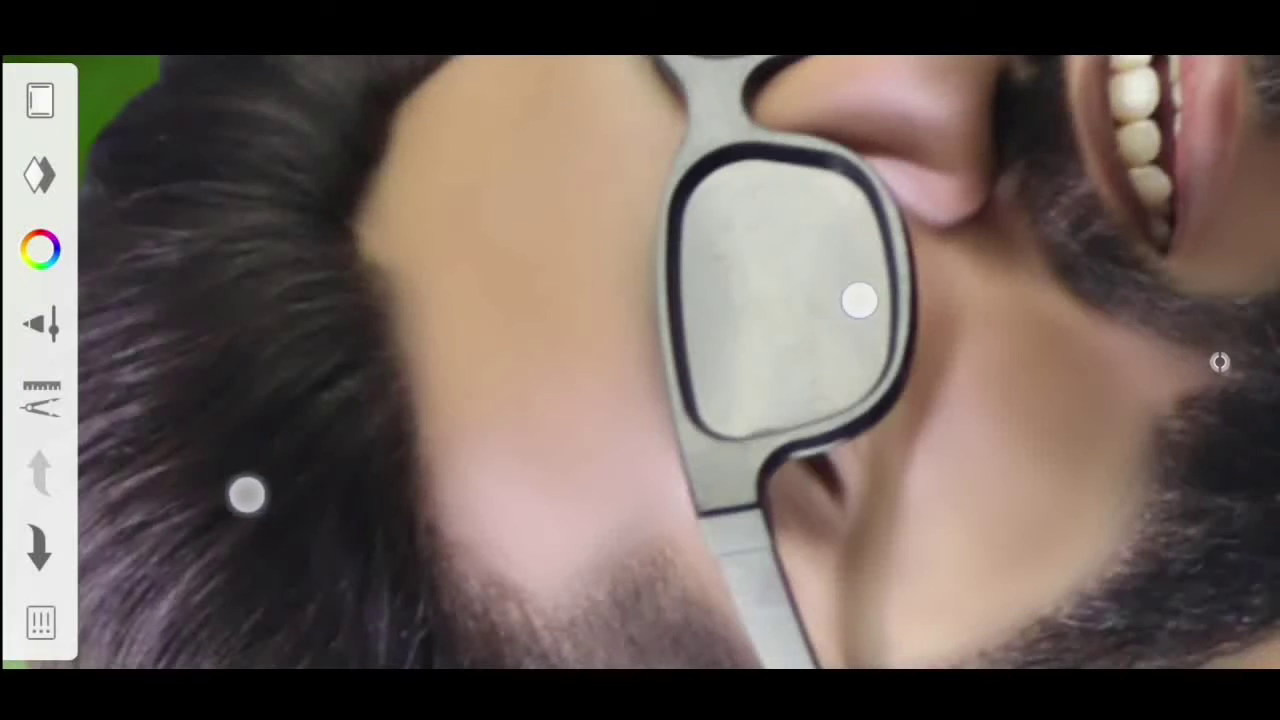
{"action": "scroll", "coordinate": [550, 400], "scroll_direction": "up", "scroll_amount": 3}
{"action": "left_click_drag", "start_coordinate": [623, 217], "coordinate": [640, 154]}
{"action": "mouse_move", "coordinate": [583, 360]}
{"action": "left_mouse_down"}
{"action": "mouse_move", "coordinate": [620, 149]}
{"action": "mouse_move", "coordinate": [600, 251]}
{"action": "left_mouse_up"}
{"action": "left_click", "coordinate": [1219, 361]}
Brush soft light skin tones over the forehead, temple and cheek beside the glasses.
{"action": "left_click_drag", "start_coordinate": [630, 165], "coordinate": [649, 204]}
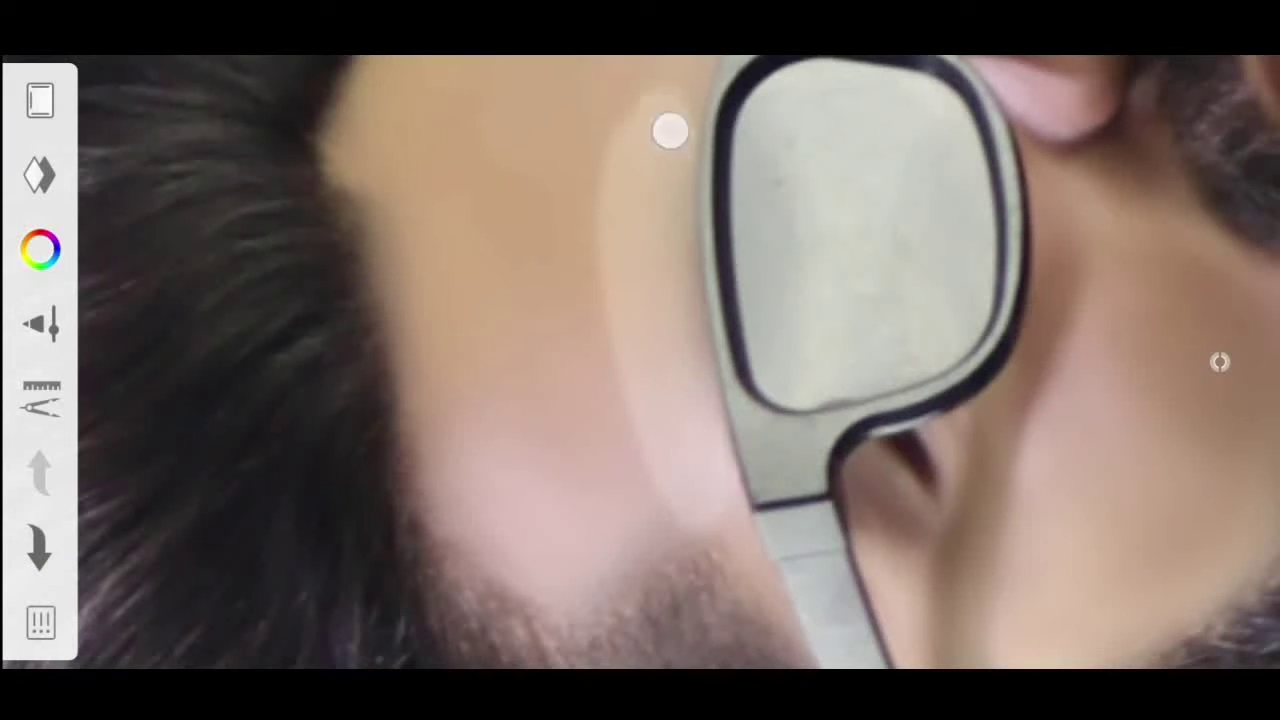
{"action": "mouse_move", "coordinate": [670, 131]}
{"action": "left_mouse_down"}
{"action": "mouse_move", "coordinate": [609, 443]}
{"action": "mouse_move", "coordinate": [537, 269]}
{"action": "mouse_move", "coordinate": [494, 263]}
{"action": "mouse_move", "coordinate": [478, 476]}
{"action": "mouse_move", "coordinate": [368, 205]}
{"action": "left_mouse_up"}
{"action": "left_click_drag", "start_coordinate": [610, 317], "coordinate": [666, 234]}
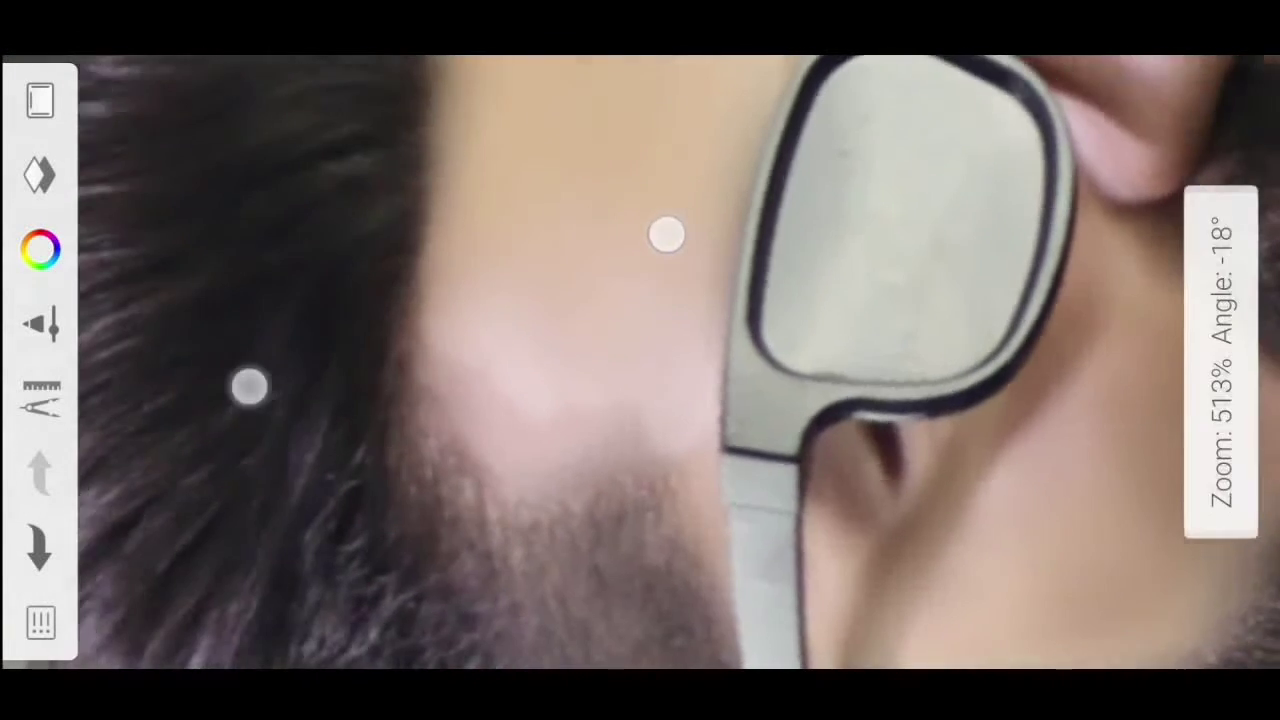
{"action": "mouse_move", "coordinate": [560, 400]}
{"action": "left_mouse_down"}
{"action": "mouse_move", "coordinate": [666, 423]}
{"action": "mouse_move", "coordinate": [591, 437]}
{"action": "mouse_move", "coordinate": [473, 388]}
{"action": "left_mouse_up"}
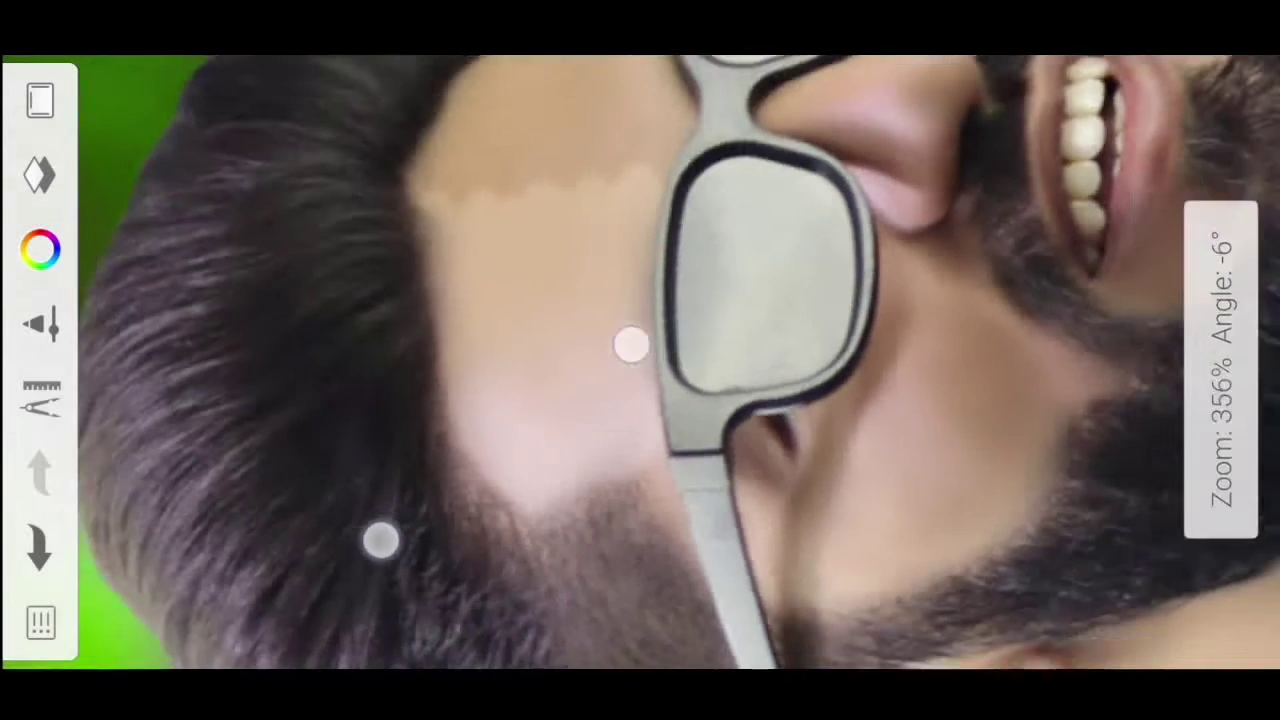
{"action": "mouse_move", "coordinate": [631, 343]}
{"action": "left_mouse_down"}
{"action": "mouse_move", "coordinate": [749, 343]}
{"action": "mouse_move", "coordinate": [751, 257]}
{"action": "mouse_move", "coordinate": [554, 287]}
{"action": "mouse_move", "coordinate": [723, 414]}
{"action": "mouse_move", "coordinate": [614, 434]}
{"action": "mouse_move", "coordinate": [537, 340]}
{"action": "left_mouse_up"}
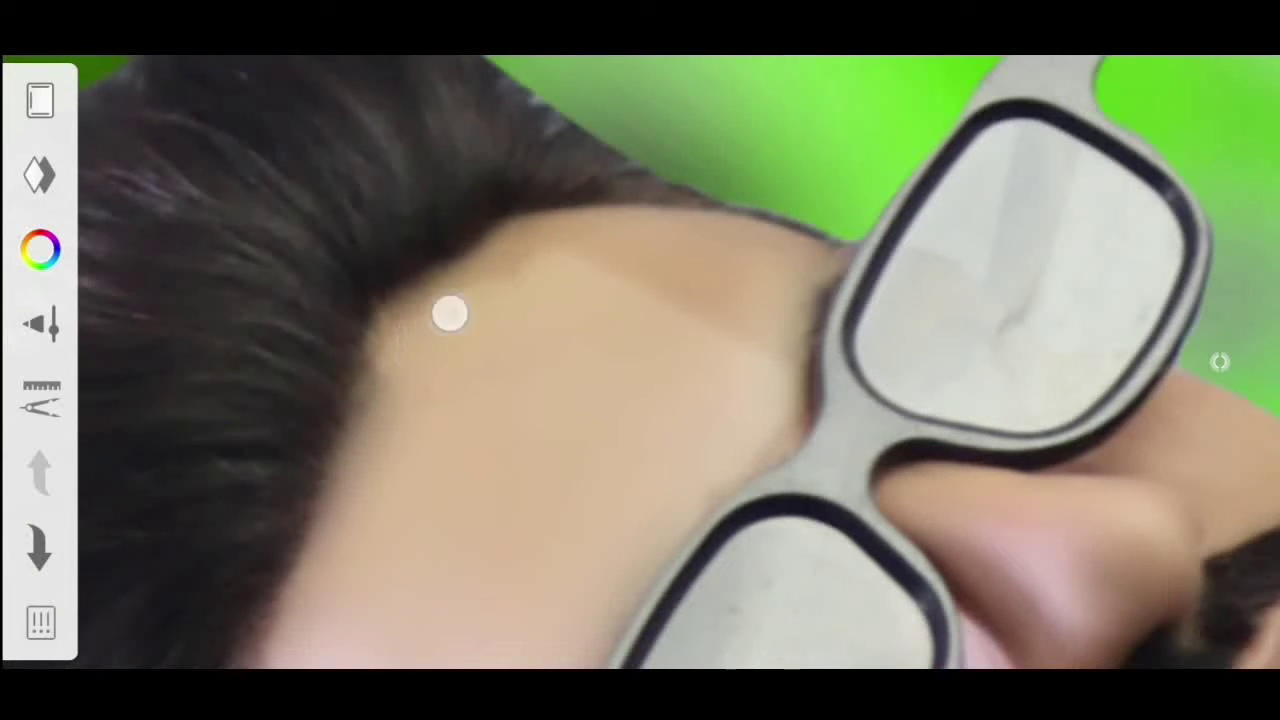
{"action": "mouse_move", "coordinate": [705, 243]}
{"action": "left_mouse_down"}
{"action": "mouse_move", "coordinate": [489, 280]}
{"action": "mouse_move", "coordinate": [537, 246]}
{"action": "mouse_move", "coordinate": [760, 380]}
{"action": "left_mouse_up"}
{"action": "left_click_drag", "start_coordinate": [800, 420], "coordinate": [739, 364]}
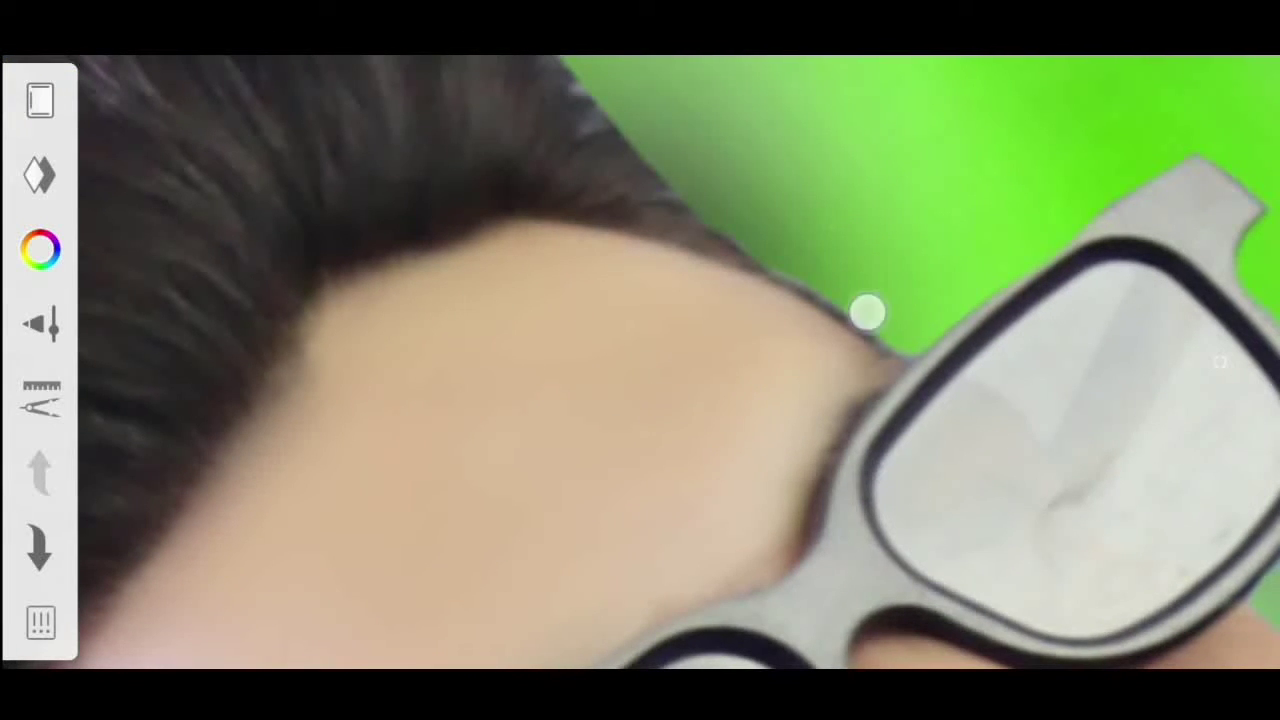
Resize the brush and paint soft lighter strokes across the nose.
{"action": "left_click_drag", "start_coordinate": [867, 313], "coordinate": [848, 294]}
{"action": "left_click_drag", "start_coordinate": [731, 363], "coordinate": [651, 474]}
{"action": "left_click", "coordinate": [1220, 363]}
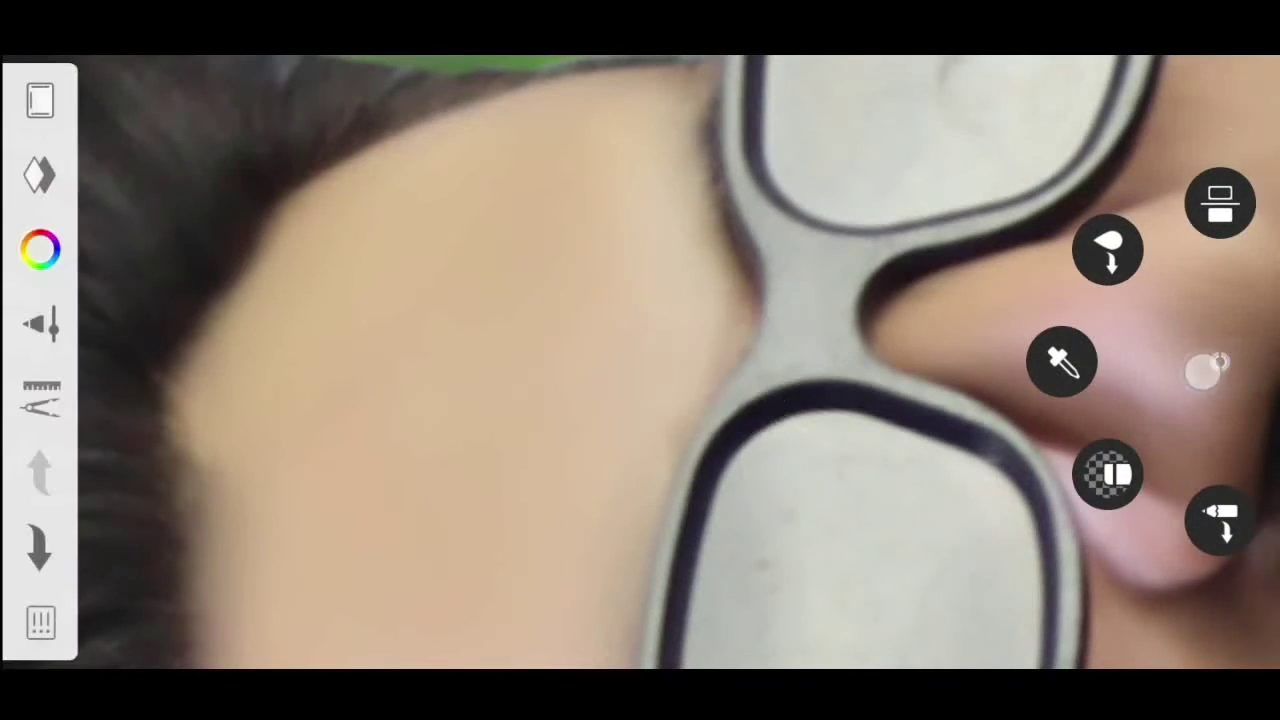
{"action": "left_click", "coordinate": [714, 326]}
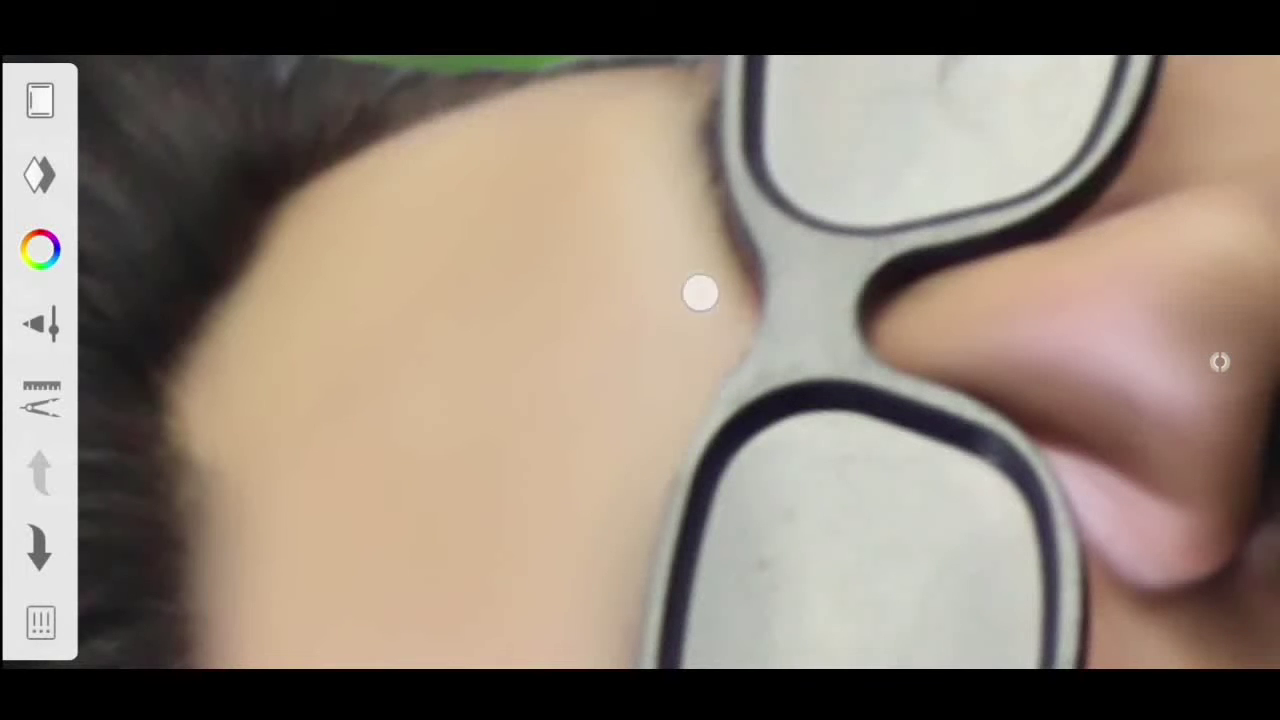
{"action": "mouse_move", "coordinate": [700, 293]}
{"action": "left_mouse_down"}
{"action": "mouse_move", "coordinate": [837, 314]}
{"action": "mouse_move", "coordinate": [689, 314]}
{"action": "left_mouse_up"}
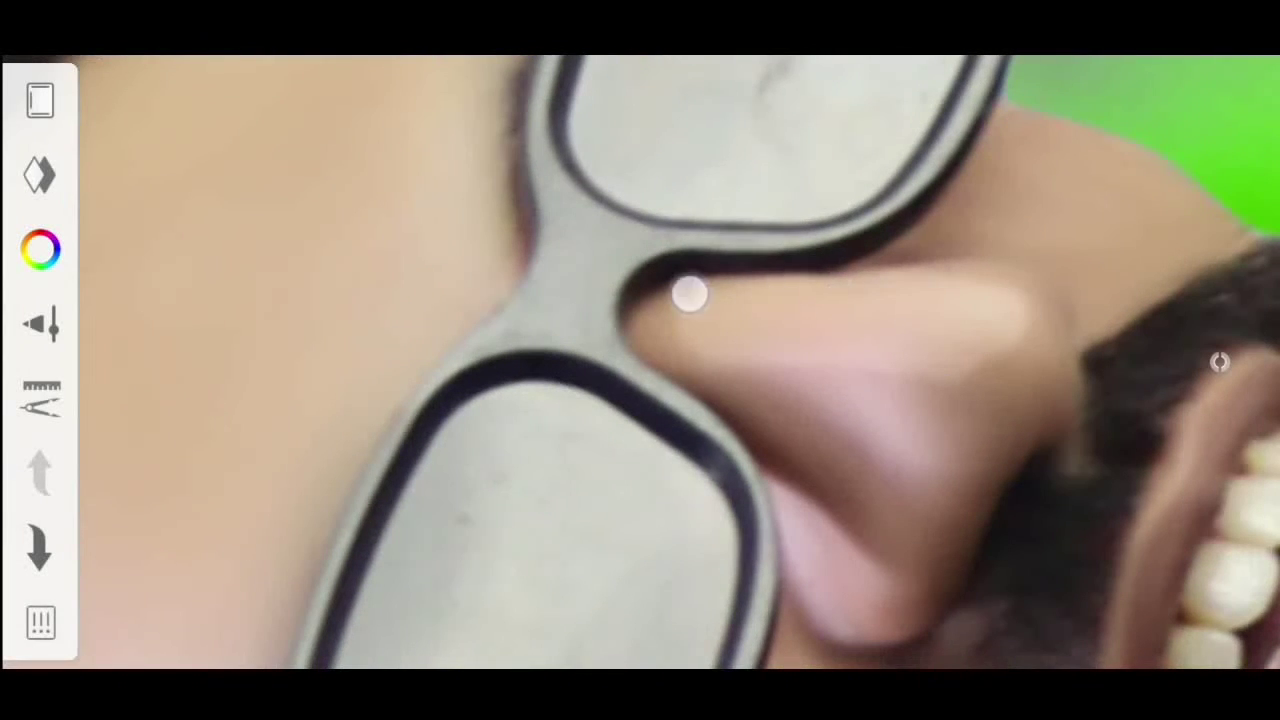
{"action": "mouse_move", "coordinate": [1030, 320]}
{"action": "left_mouse_down"}
{"action": "mouse_move", "coordinate": [966, 426]}
{"action": "mouse_move", "coordinate": [1000, 420]}
{"action": "mouse_move", "coordinate": [686, 340]}
{"action": "mouse_move", "coordinate": [804, 420]}
{"action": "left_mouse_up"}
{"action": "mouse_move", "coordinate": [668, 320]}
{"action": "left_mouse_down"}
{"action": "mouse_move", "coordinate": [871, 280]}
{"action": "mouse_move", "coordinate": [766, 422]}
{"action": "mouse_move", "coordinate": [808, 174]}
{"action": "mouse_move", "coordinate": [569, 240]}
{"action": "mouse_move", "coordinate": [537, 263]}
{"action": "mouse_move", "coordinate": [824, 230]}
{"action": "mouse_move", "coordinate": [489, 329]}
{"action": "mouse_move", "coordinate": [846, 306]}
{"action": "mouse_move", "coordinate": [337, 343]}
{"action": "mouse_move", "coordinate": [850, 181]}
{"action": "mouse_move", "coordinate": [426, 437]}
{"action": "mouse_move", "coordinate": [297, 280]}
{"action": "left_mouse_up"}
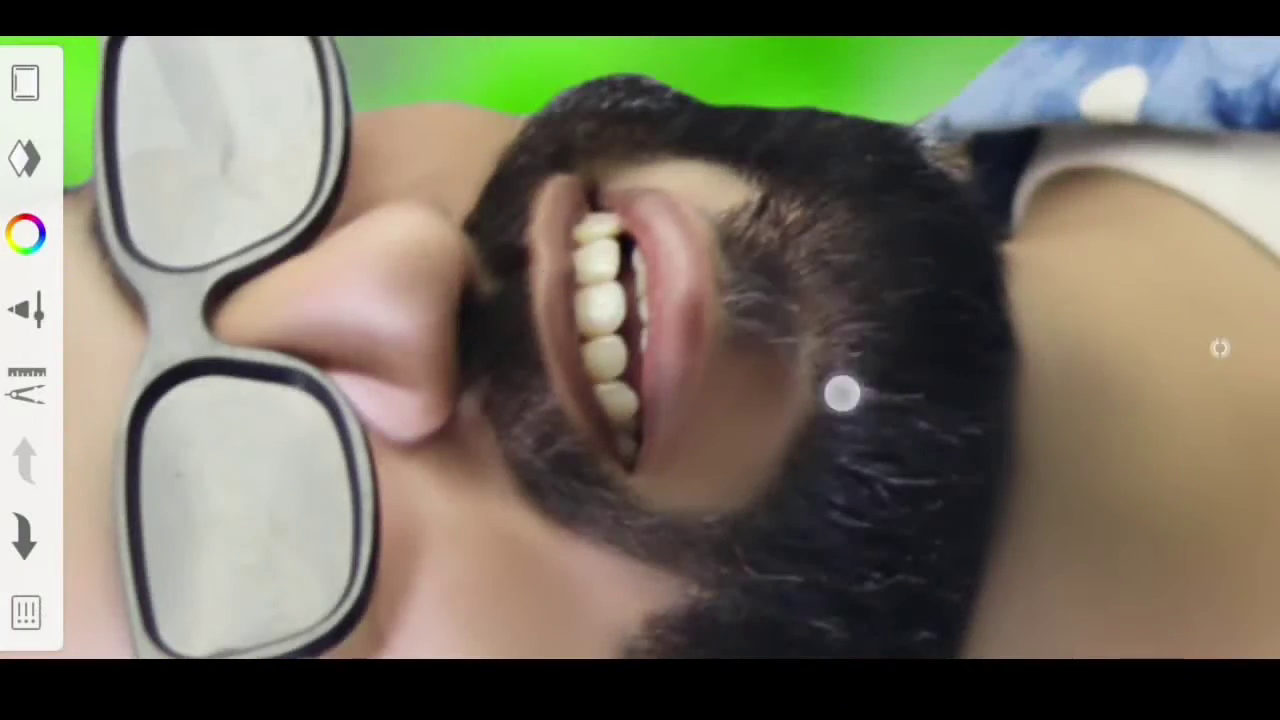
{"action": "mouse_move", "coordinate": [840, 391]}
{"action": "left_mouse_down"}
{"action": "mouse_move", "coordinate": [657, 500]}
{"action": "mouse_move", "coordinate": [683, 477]}
{"action": "mouse_move", "coordinate": [572, 313]}
{"action": "mouse_move", "coordinate": [443, 520]}
{"action": "mouse_move", "coordinate": [860, 417]}
{"action": "left_mouse_up"}
{"action": "left_click_drag", "start_coordinate": [871, 308], "coordinate": [771, 251]}
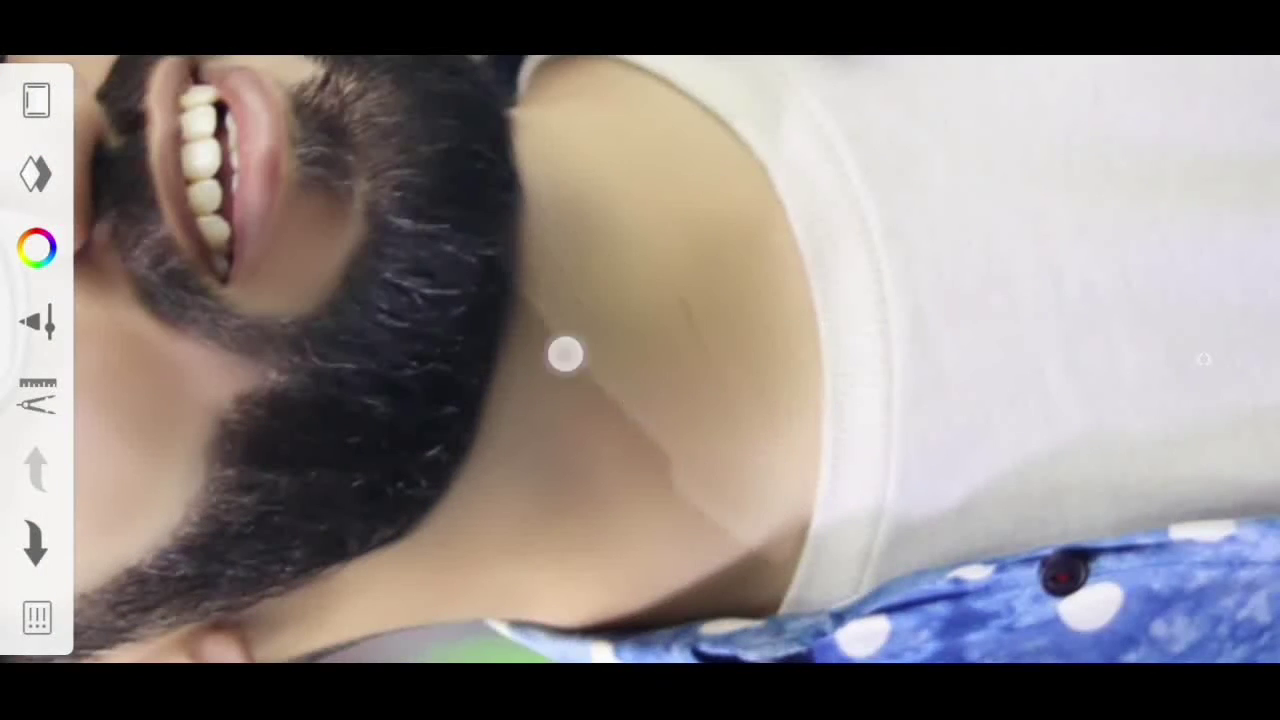
{"action": "mouse_move", "coordinate": [749, 331]}
{"action": "left_mouse_down"}
{"action": "mouse_move", "coordinate": [514, 404]}
{"action": "mouse_move", "coordinate": [824, 474]}
{"action": "left_mouse_up"}
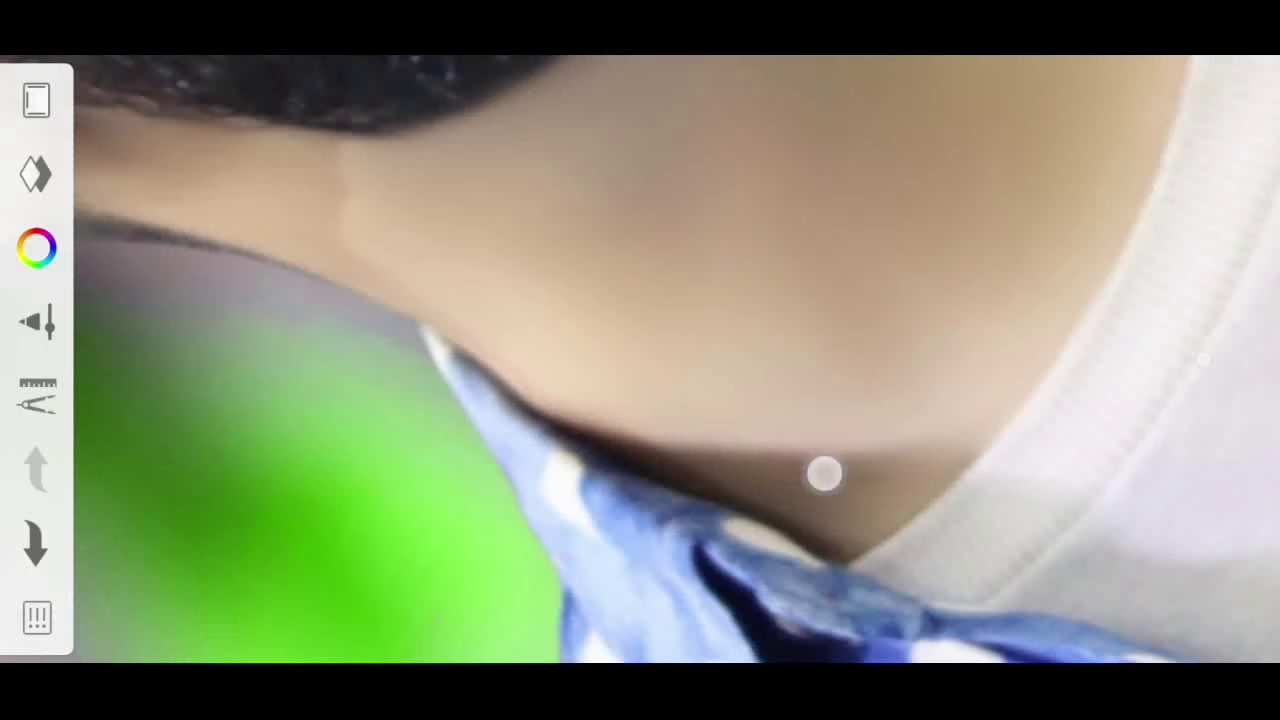
{"action": "left_click_drag", "start_coordinate": [623, 406], "coordinate": [389, 234]}
{"action": "left_click_drag", "start_coordinate": [834, 506], "coordinate": [420, 237]}
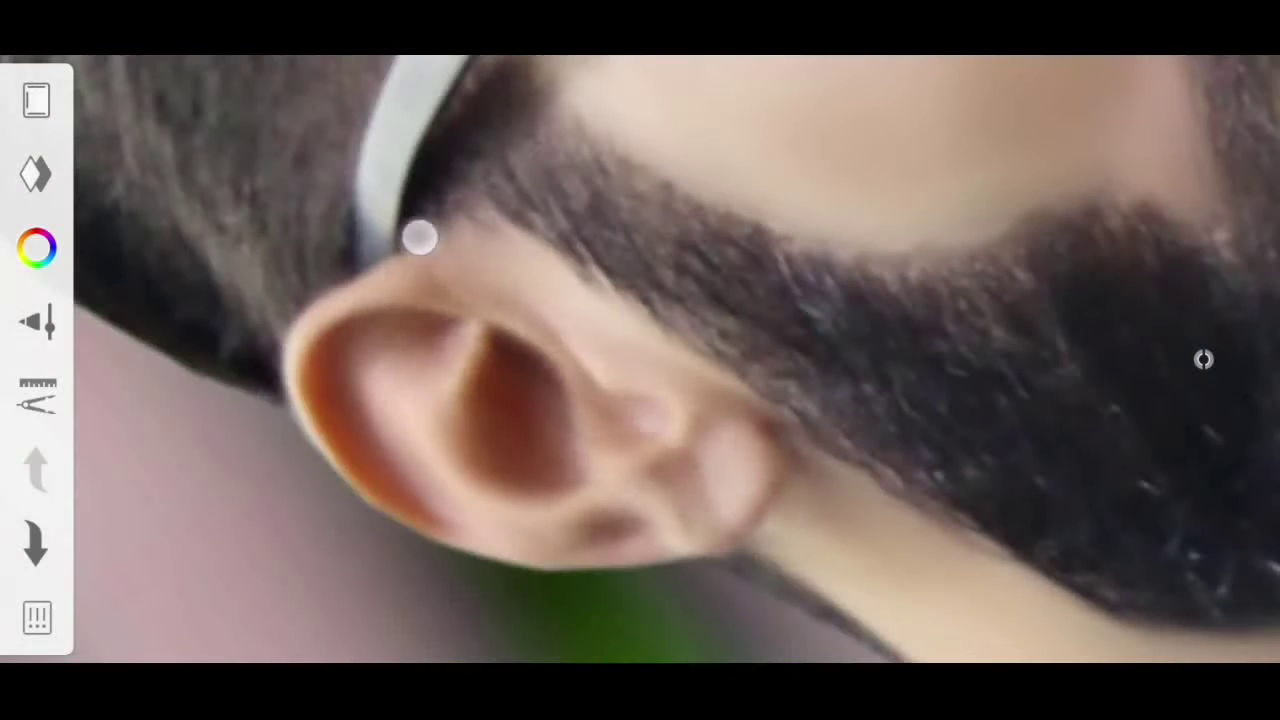
{"action": "mouse_move", "coordinate": [424, 457]}
{"action": "left_mouse_down"}
{"action": "mouse_move", "coordinate": [357, 351]}
{"action": "mouse_move", "coordinate": [423, 374]}
{"action": "left_mouse_up"}
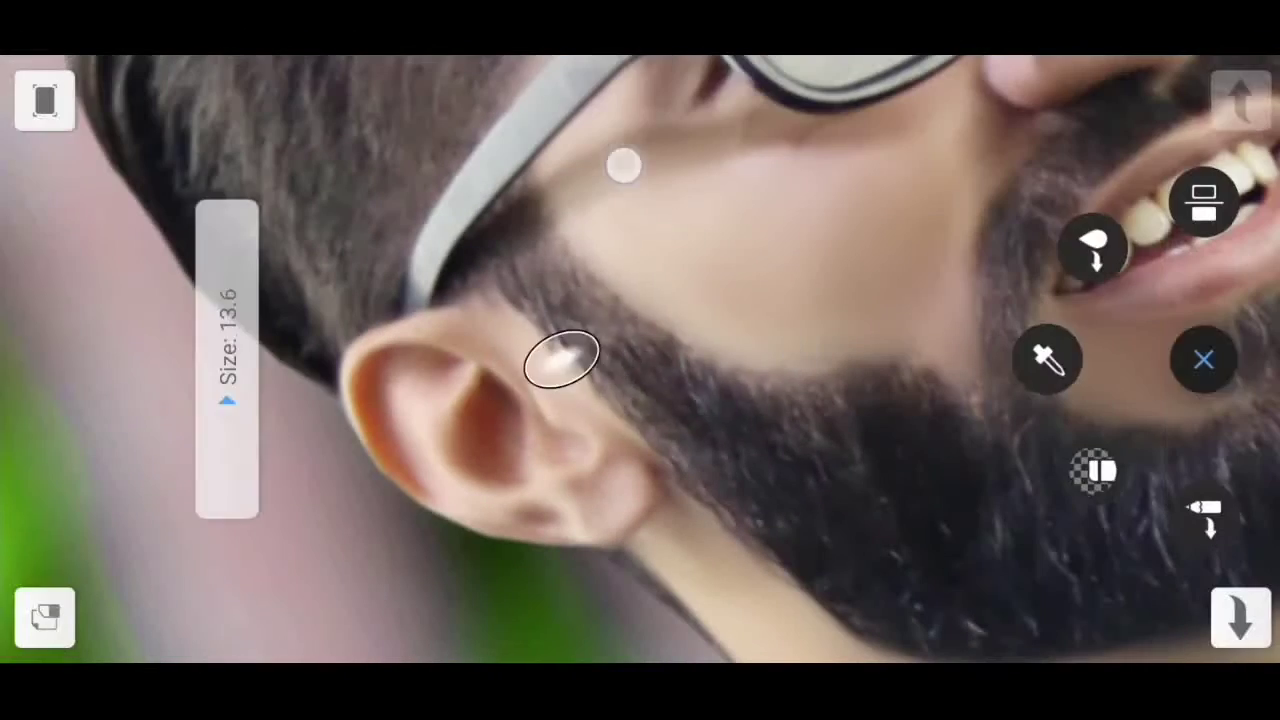
{"action": "mouse_move", "coordinate": [623, 163]}
{"action": "left_mouse_down"}
{"action": "mouse_move", "coordinate": [667, 225]}
{"action": "mouse_move", "coordinate": [631, 414]}
{"action": "left_mouse_up"}
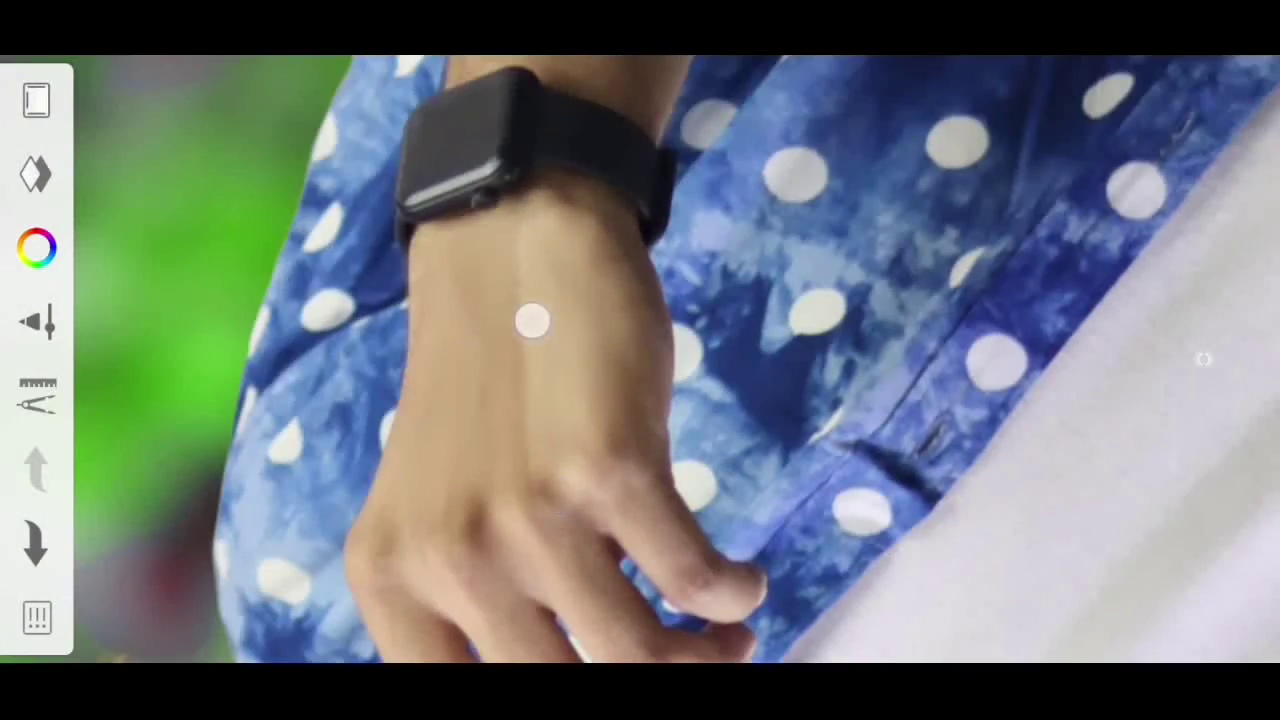
{"action": "mouse_move", "coordinate": [532, 320]}
{"action": "left_mouse_down"}
{"action": "mouse_move", "coordinate": [857, 294]}
{"action": "mouse_move", "coordinate": [883, 240]}
{"action": "mouse_move", "coordinate": [743, 509]}
{"action": "mouse_move", "coordinate": [814, 189]}
{"action": "mouse_move", "coordinate": [609, 462]}
{"action": "mouse_move", "coordinate": [652, 491]}
{"action": "mouse_move", "coordinate": [794, 334]}
{"action": "mouse_move", "coordinate": [820, 360]}
{"action": "left_mouse_up"}
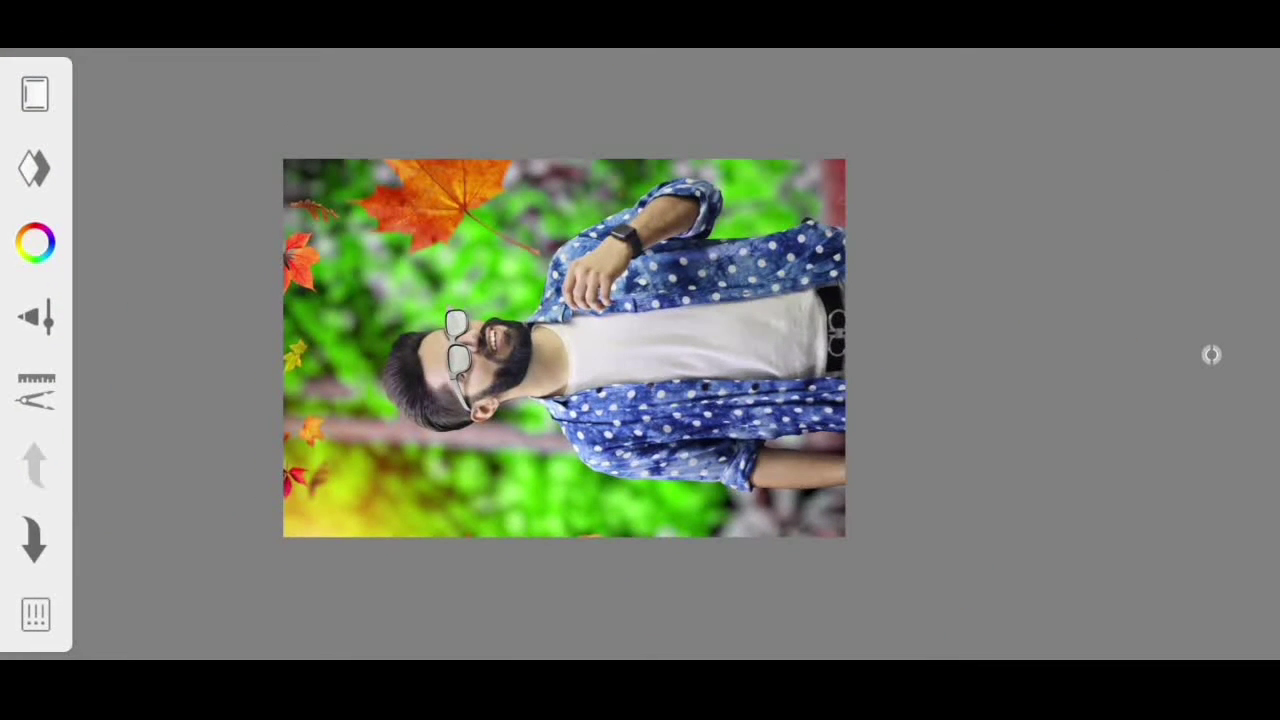
Straighten the canvas and save the portrait to Download via Share > Save to device.
{"action": "mouse_move", "coordinate": [264, 477]}
{"action": "left_mouse_down"}
{"action": "mouse_move", "coordinate": [246, 534]}
{"action": "mouse_move", "coordinate": [237, 523]}
{"action": "left_mouse_up"}
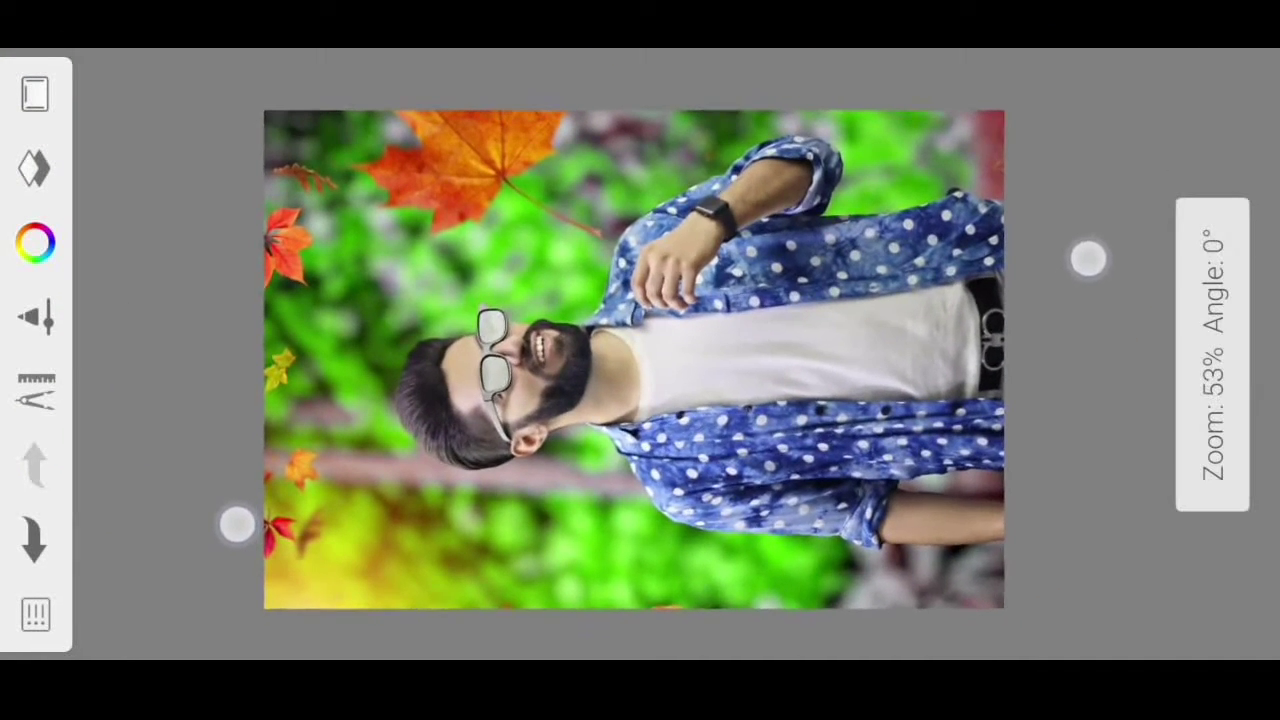
{"action": "left_click", "coordinate": [1211, 354]}
{"action": "left_click", "coordinate": [729, 403]}
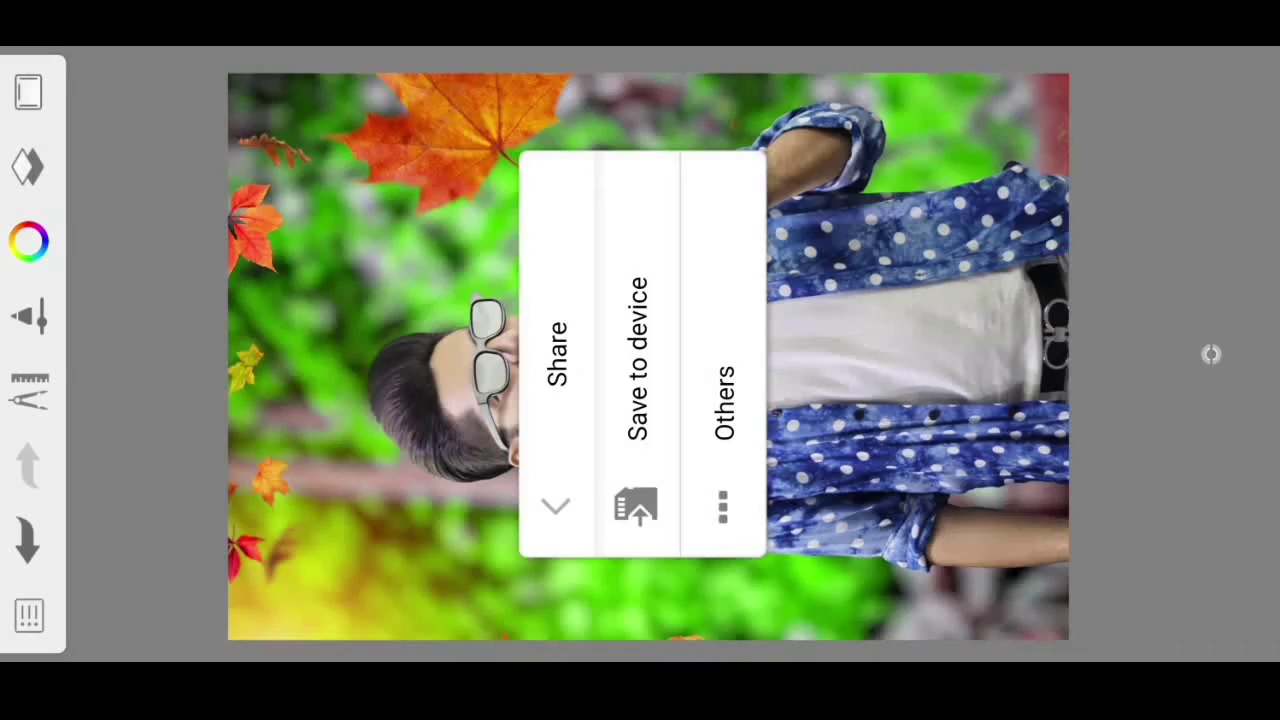
{"action": "left_click", "coordinate": [637, 360]}
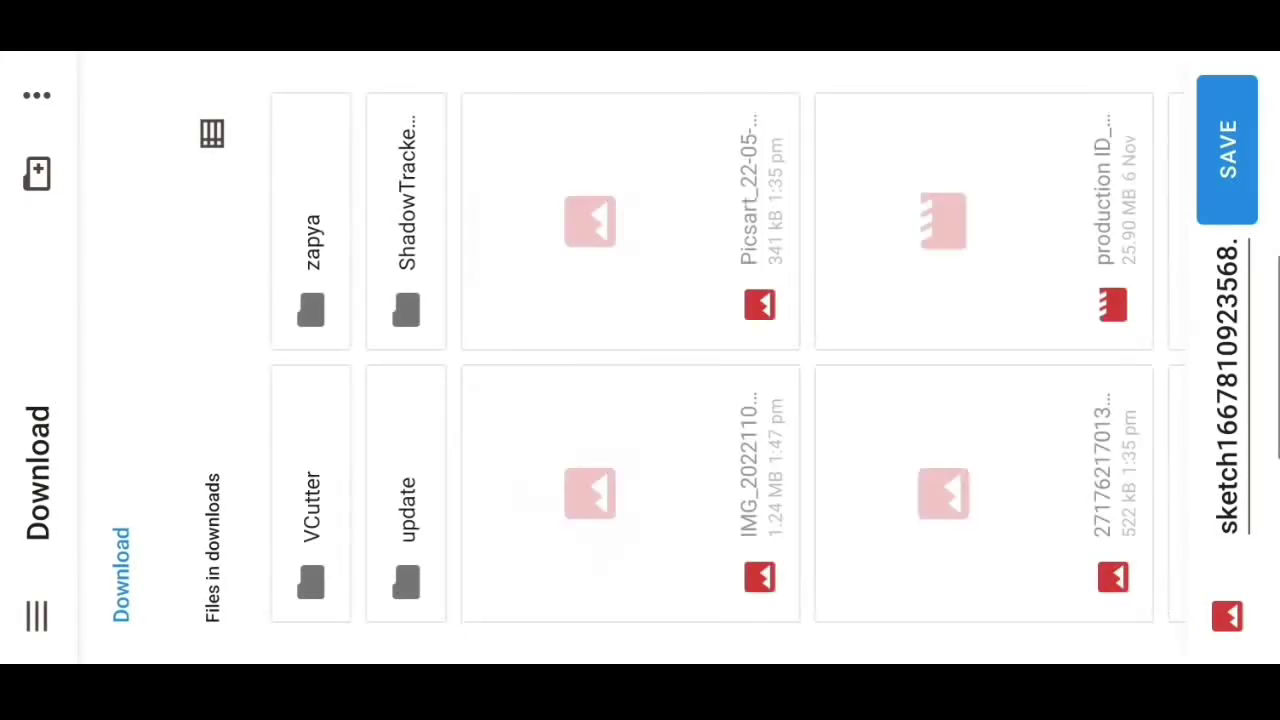
{"action": "left_click", "coordinate": [1226, 148]}
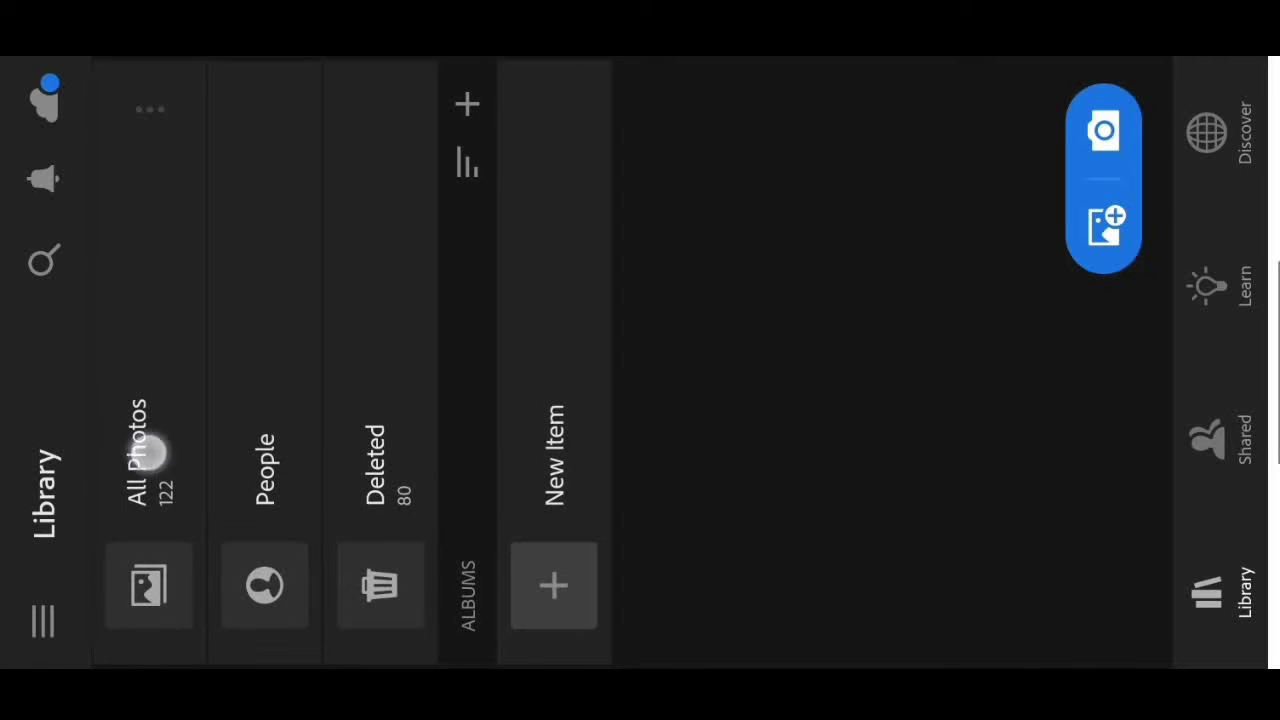
Show All Photos and open the polka-dot shirt thumbnail in Edit view.
{"action": "left_click", "coordinate": [147, 452]}
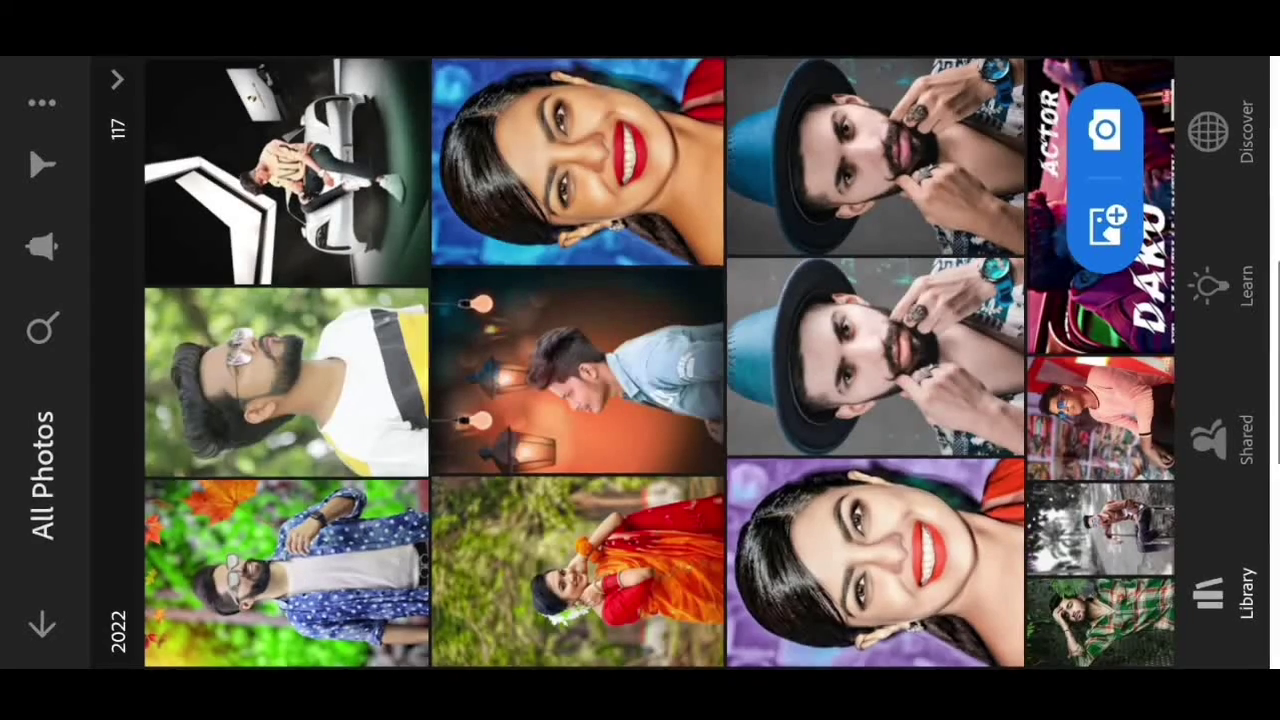
{"action": "left_click", "coordinate": [288, 572]}
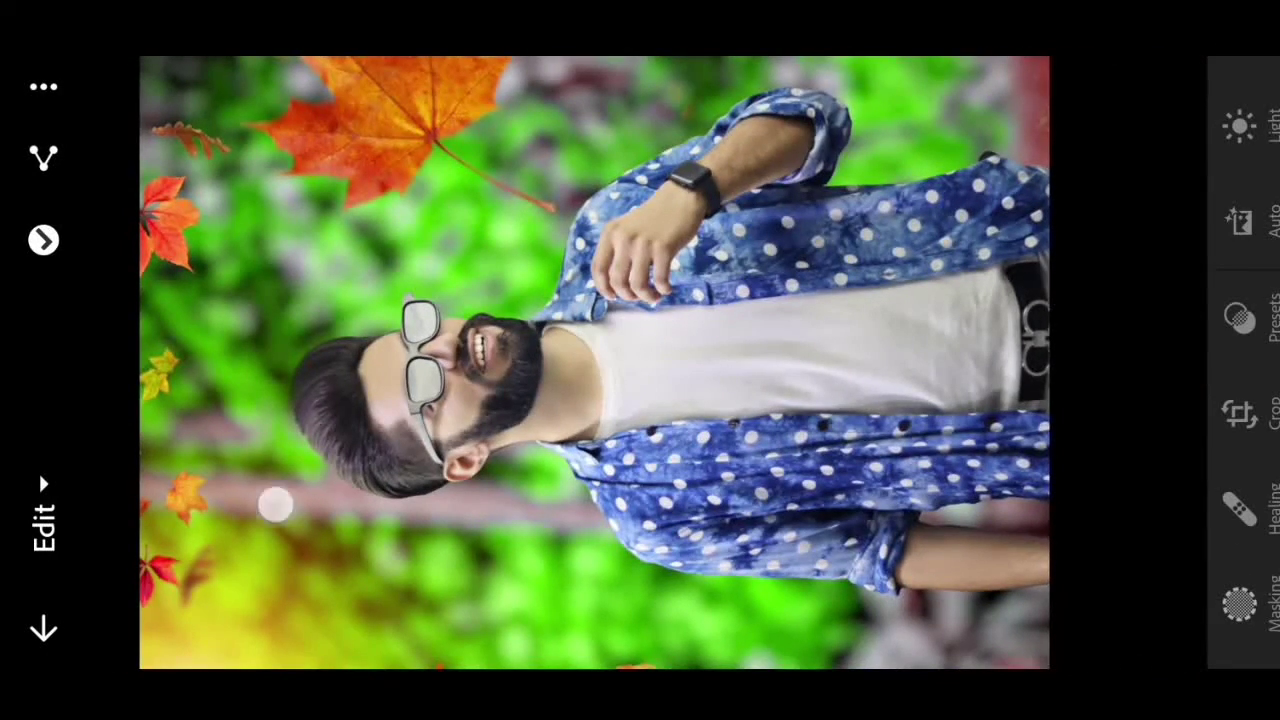
{"action": "scroll", "coordinate": [594, 421], "scroll_direction": "up", "scroll_amount": 3}
{"action": "scroll", "coordinate": [590, 413], "scroll_direction": "down", "scroll_amount": 3}
{"action": "scroll", "coordinate": [590, 413], "scroll_direction": "down", "scroll_amount": 1}
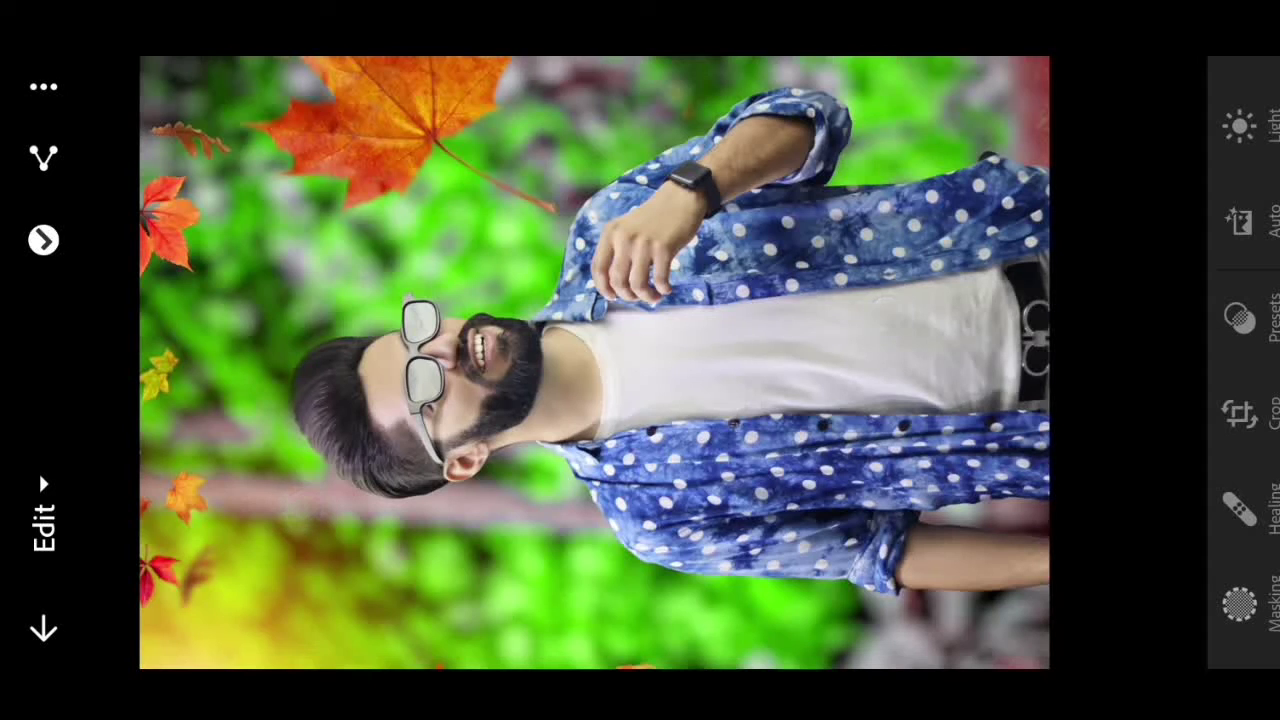
{"action": "left_click_drag", "start_coordinate": [1237, 361], "coordinate": [1229, 457]}
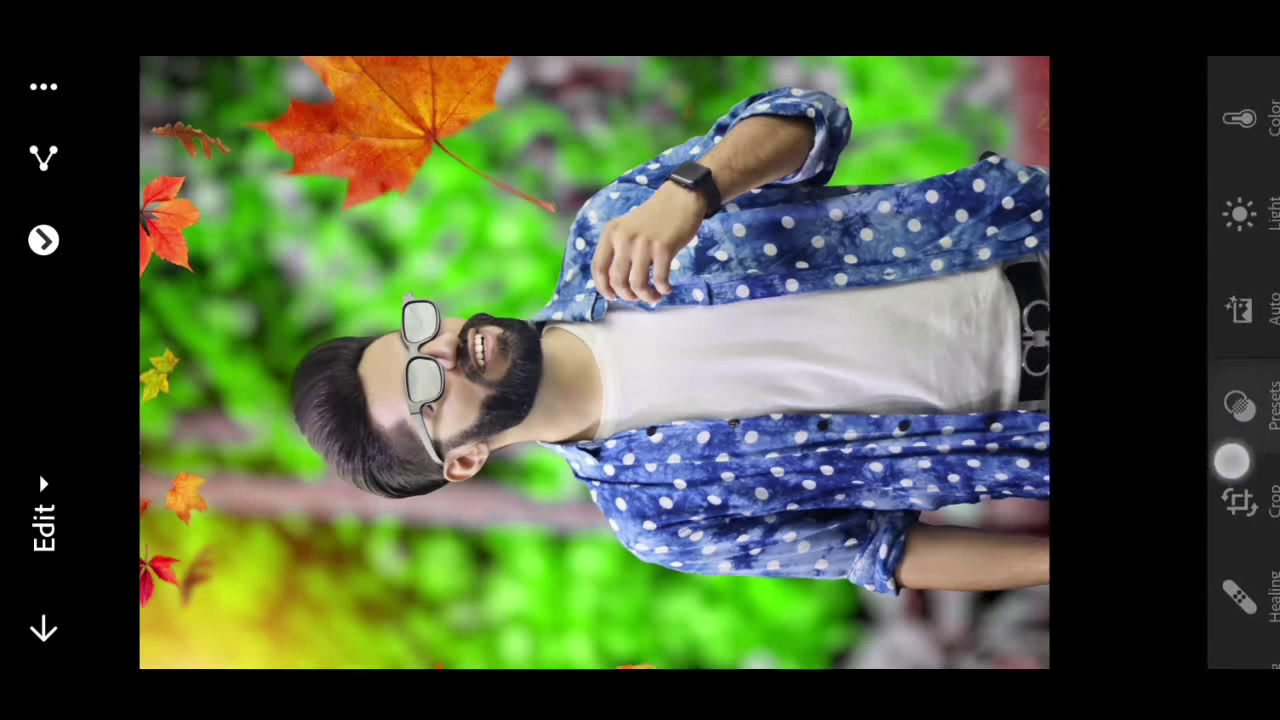
Set Light to Exposure 0.20EV, Contrast 8, Highlights -34, Shadows 15, Whites -15, Blacks 17.
{"action": "left_click", "coordinate": [1239, 375]}
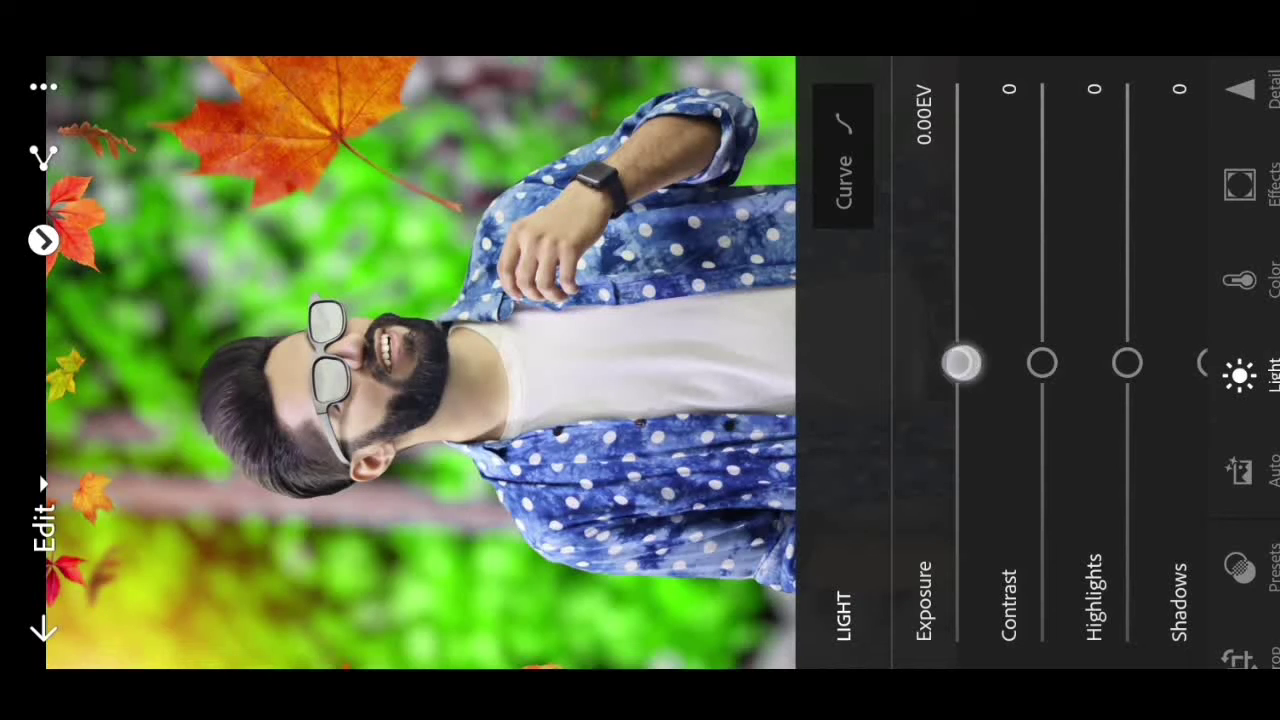
{"action": "left_click_drag", "start_coordinate": [946, 197], "coordinate": [942, 186]}
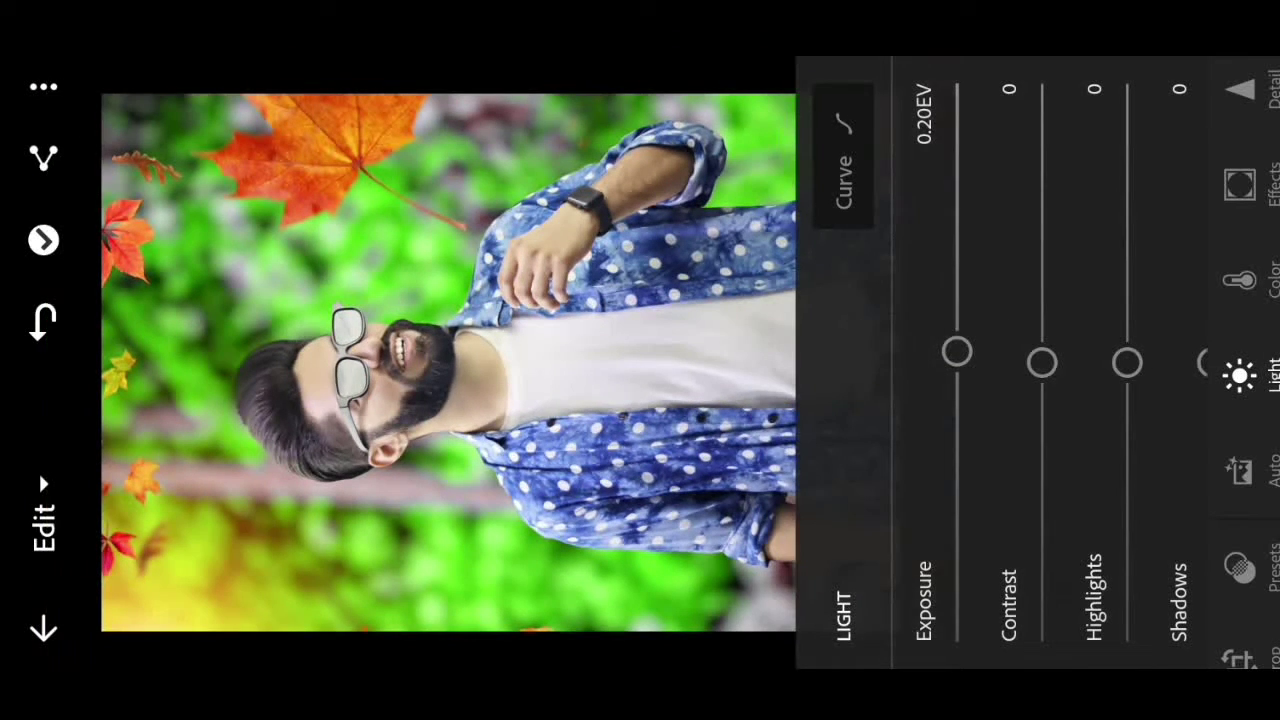
{"action": "left_click_drag", "start_coordinate": [1041, 362], "coordinate": [1055, 335]}
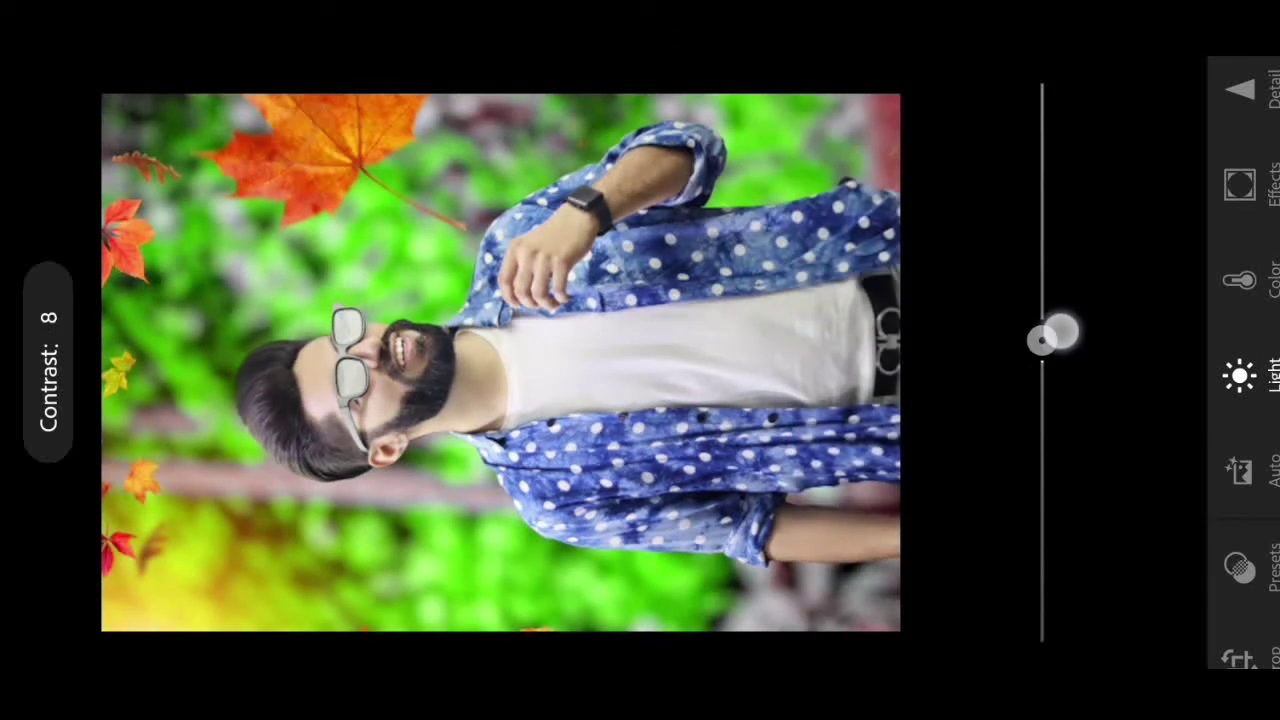
{"action": "left_click_drag", "start_coordinate": [1096, 262], "coordinate": [1005, 262]}
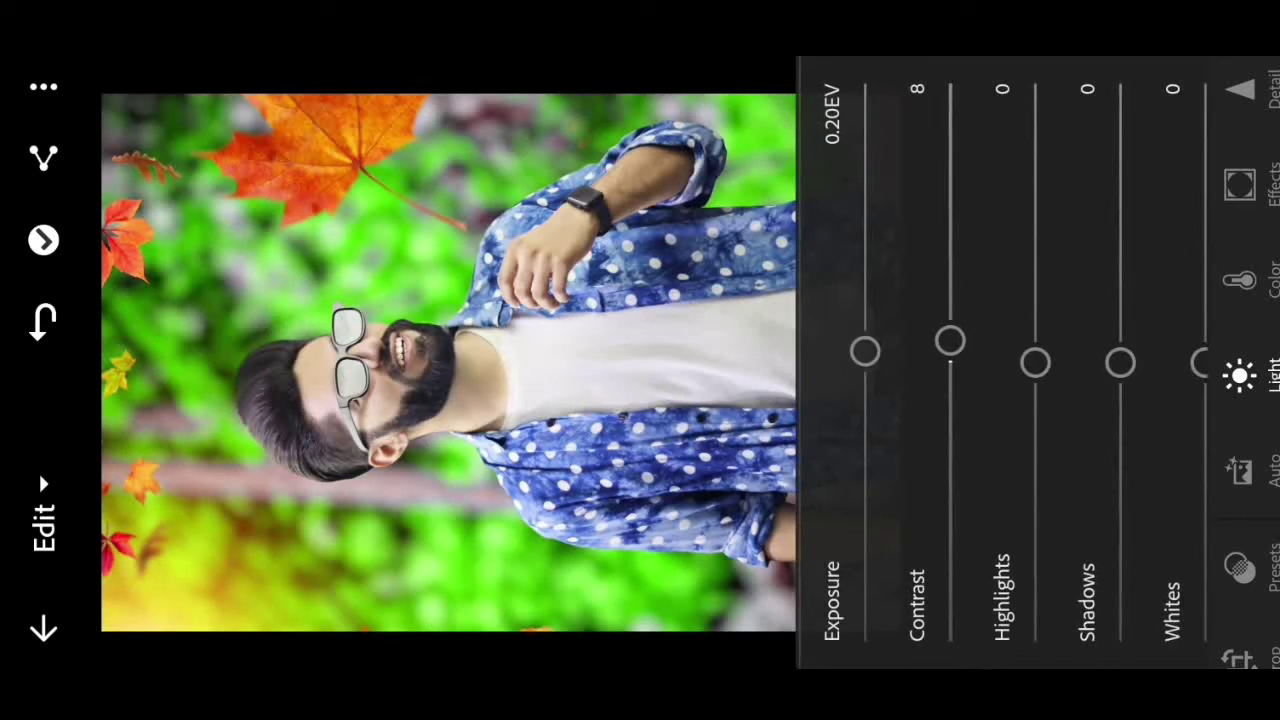
{"action": "left_click_drag", "start_coordinate": [1034, 362], "coordinate": [1079, 488]}
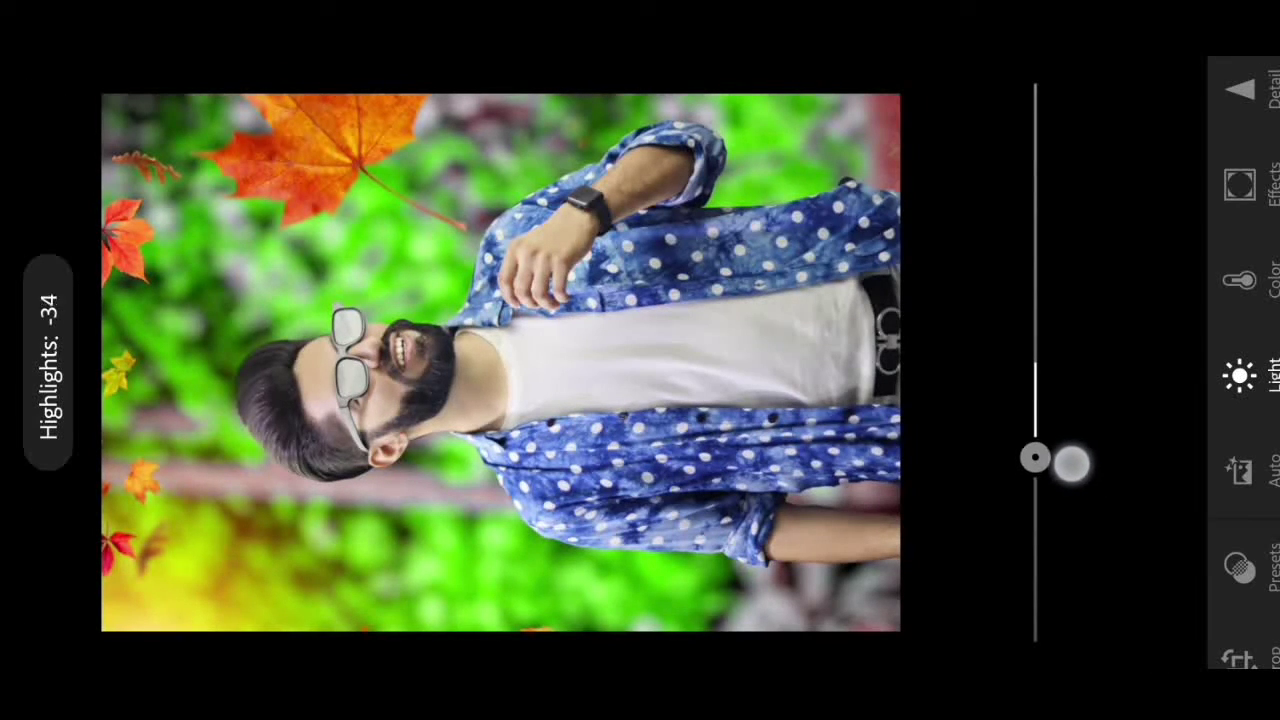
{"action": "left_click_drag", "start_coordinate": [1038, 230], "coordinate": [960, 183]}
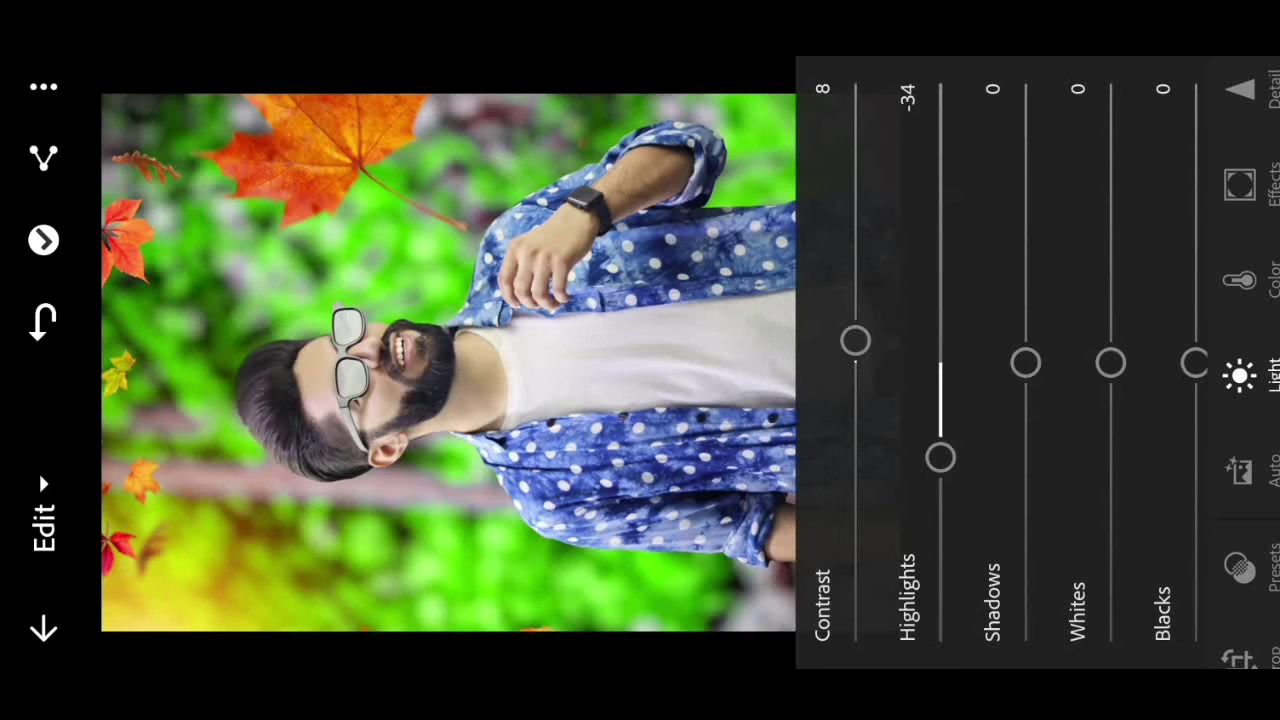
{"action": "left_click_drag", "start_coordinate": [1025, 362], "coordinate": [1025, 320]}
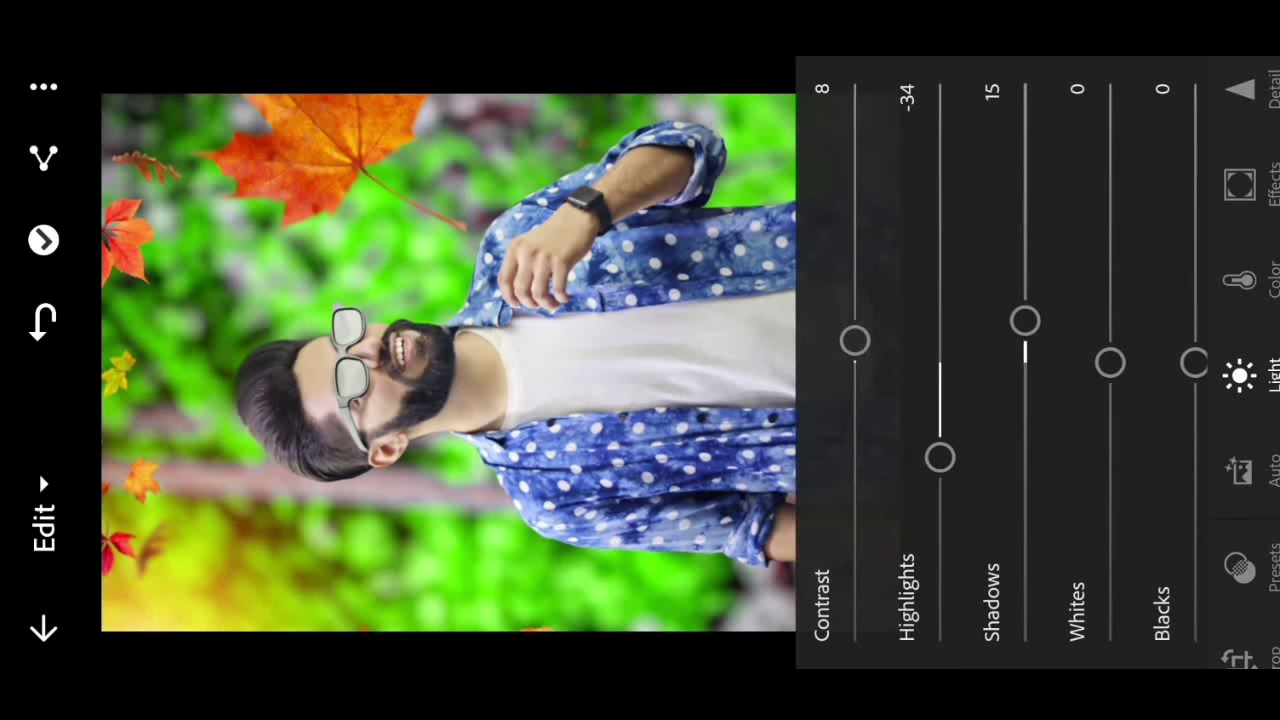
{"action": "left_click_drag", "start_coordinate": [1110, 360], "coordinate": [1110, 404]}
{"action": "left_click_drag", "start_coordinate": [1195, 362], "coordinate": [1195, 276]}
In Color Mix, brighten and saturate the reds, and set orange to Saturation -23, Luminance 40.
{"action": "left_click", "coordinate": [1240, 280]}
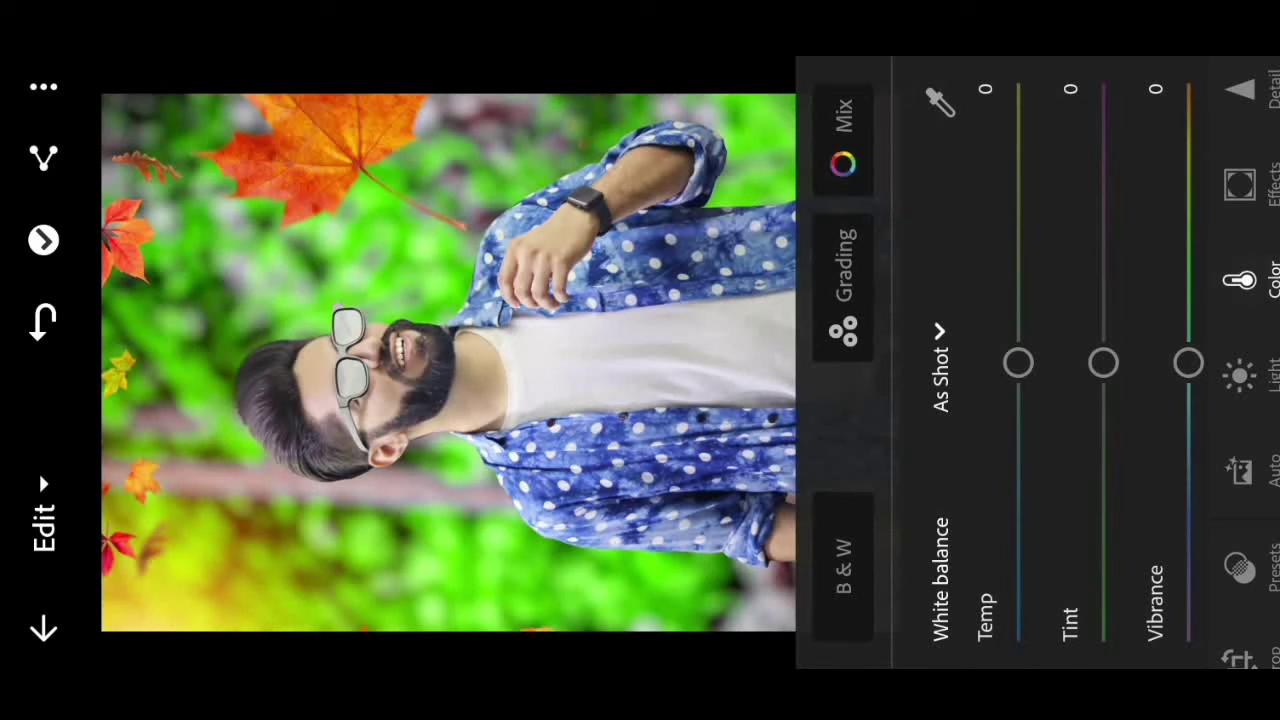
{"action": "left_click", "coordinate": [843, 135]}
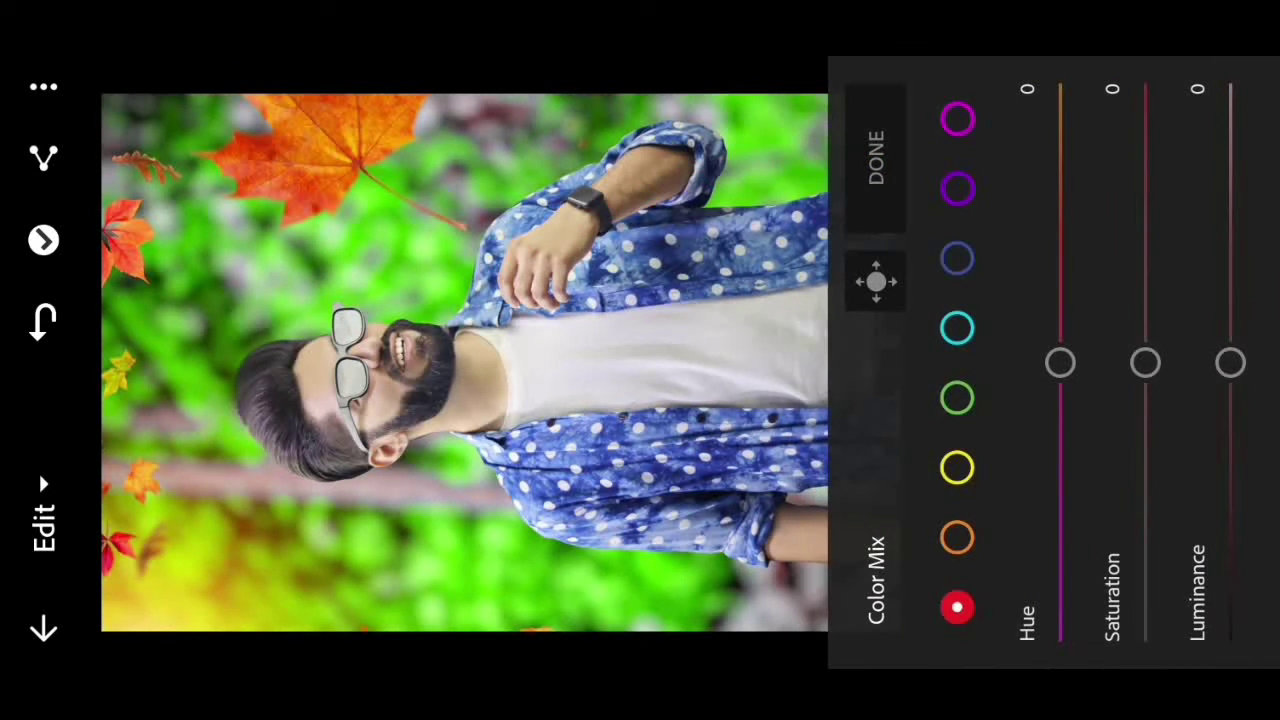
{"action": "left_click_drag", "start_coordinate": [1230, 362], "coordinate": [1228, 260]}
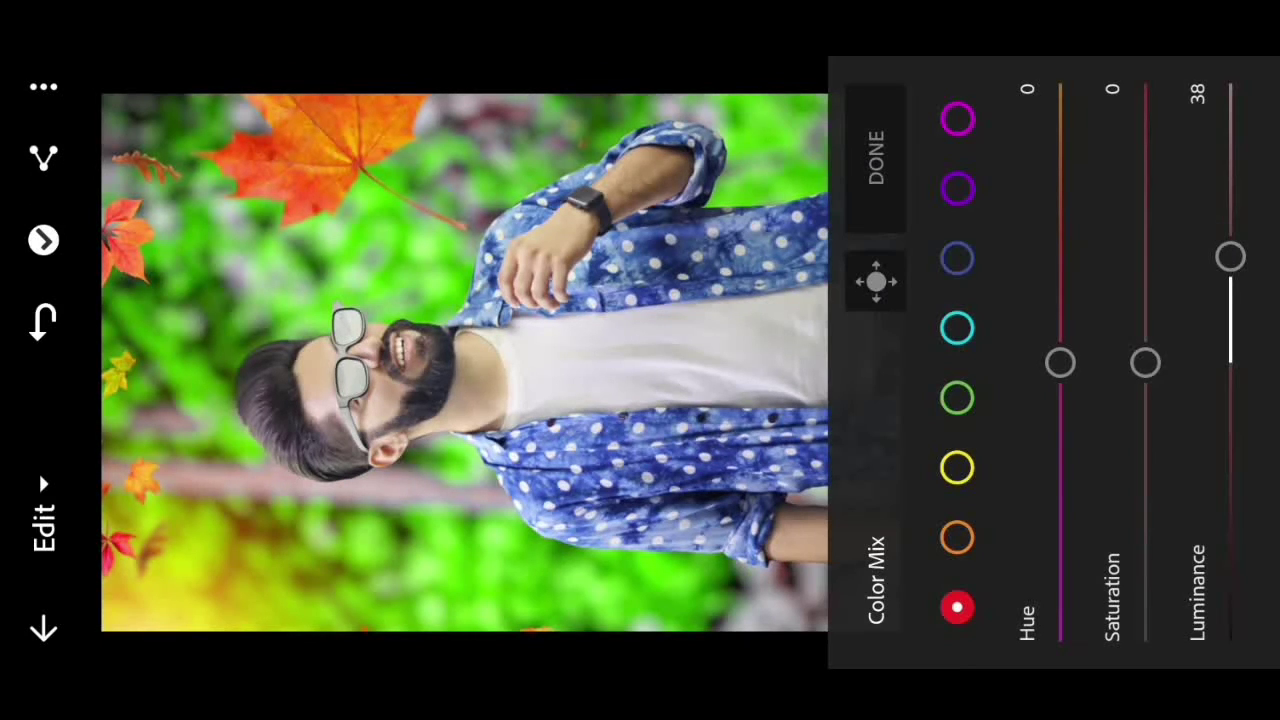
{"action": "mouse_move", "coordinate": [1145, 362]}
{"action": "left_mouse_down"}
{"action": "mouse_move", "coordinate": [1146, 319]}
{"action": "mouse_move", "coordinate": [1150, 422]}
{"action": "mouse_move", "coordinate": [1203, 314]}
{"action": "mouse_move", "coordinate": [1205, 265]}
{"action": "left_mouse_up"}
{"action": "left_click", "coordinate": [957, 538]}
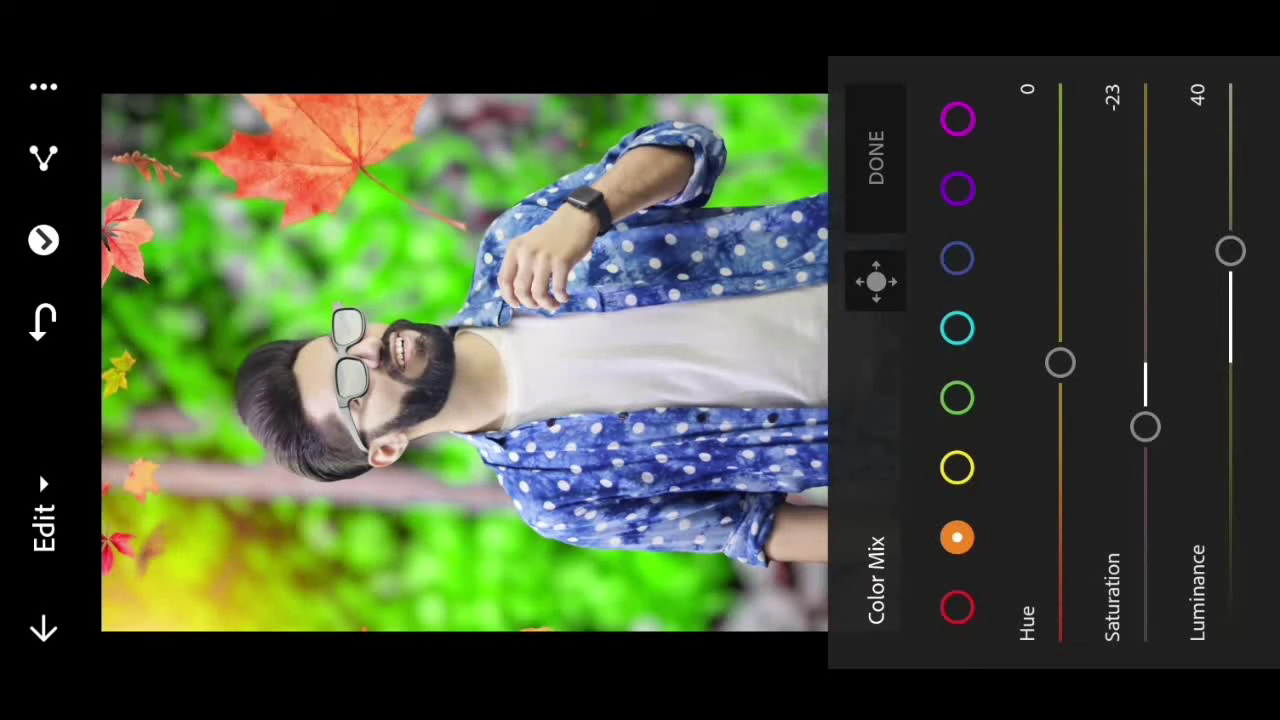
Boost green saturation and raise green luminance to 31.
{"action": "left_click", "coordinate": [960, 392]}
{"action": "left_click_drag", "start_coordinate": [1145, 362], "coordinate": [1147, 226]}
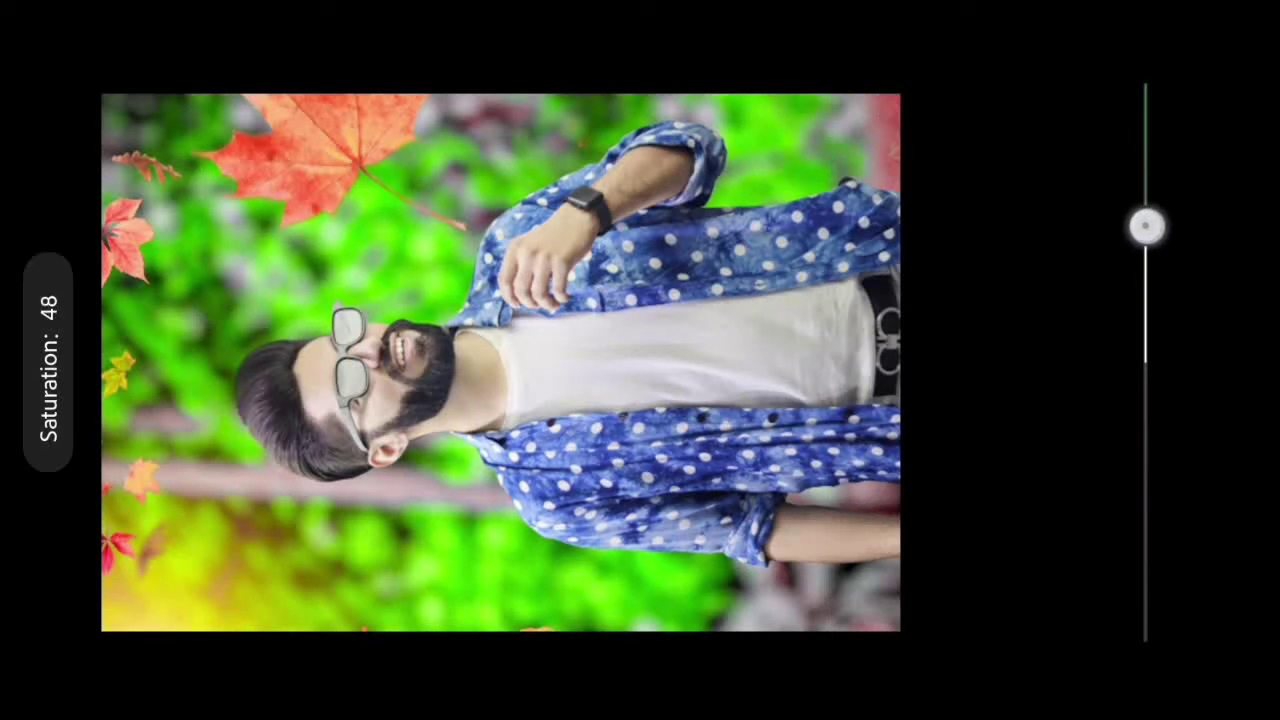
{"action": "left_click_drag", "start_coordinate": [1149, 171], "coordinate": [1145, 167]}
{"action": "left_click_drag", "start_coordinate": [1229, 363], "coordinate": [1230, 276]}
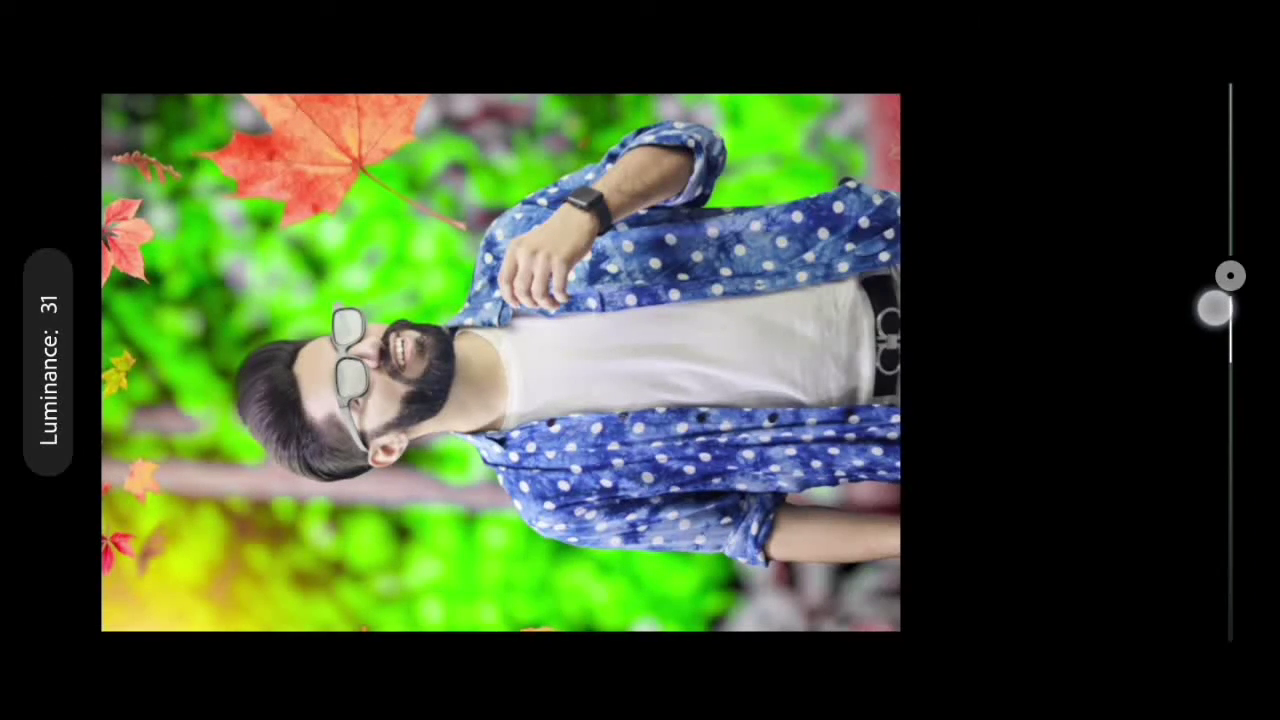
Turn the blue shirt teal with blue Hue -46, Saturation 41 and slightly brighter luminance.
{"action": "left_click", "coordinate": [957, 259]}
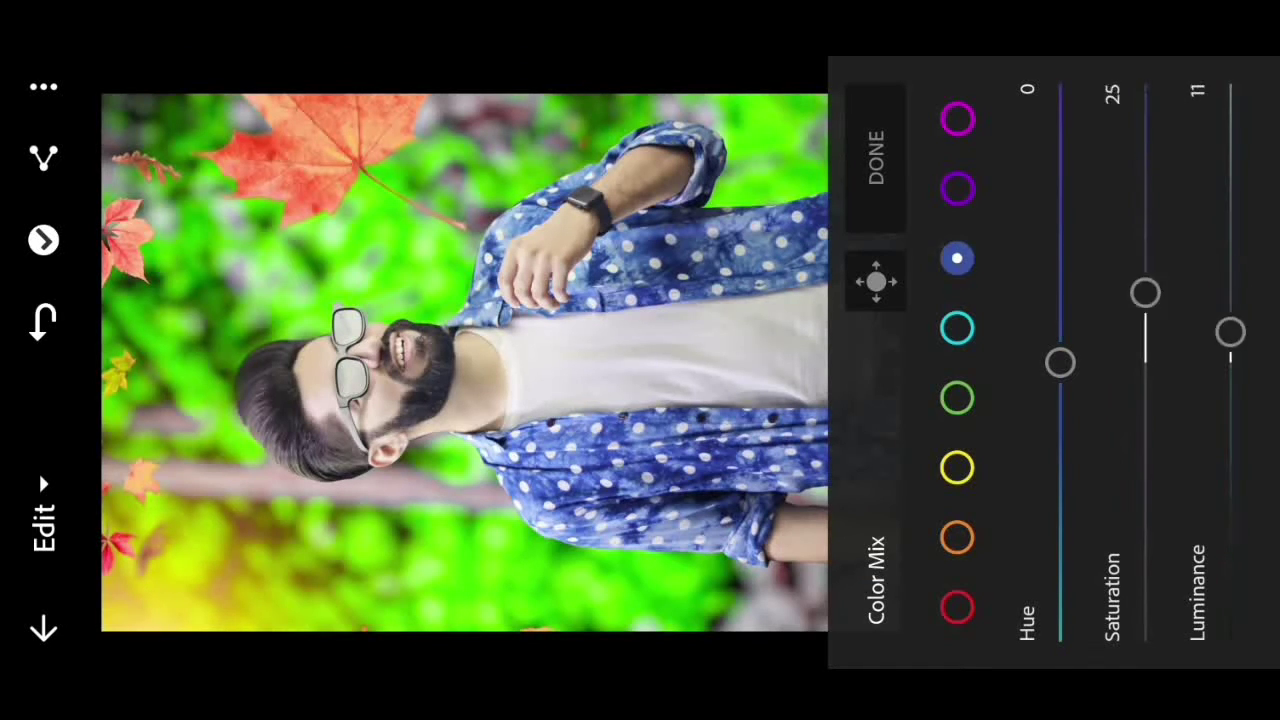
{"action": "mouse_move", "coordinate": [1145, 362]}
{"action": "left_mouse_down"}
{"action": "mouse_move", "coordinate": [1143, 500]}
{"action": "mouse_move", "coordinate": [1135, 165]}
{"action": "mouse_move", "coordinate": [1133, 205]}
{"action": "left_mouse_up"}
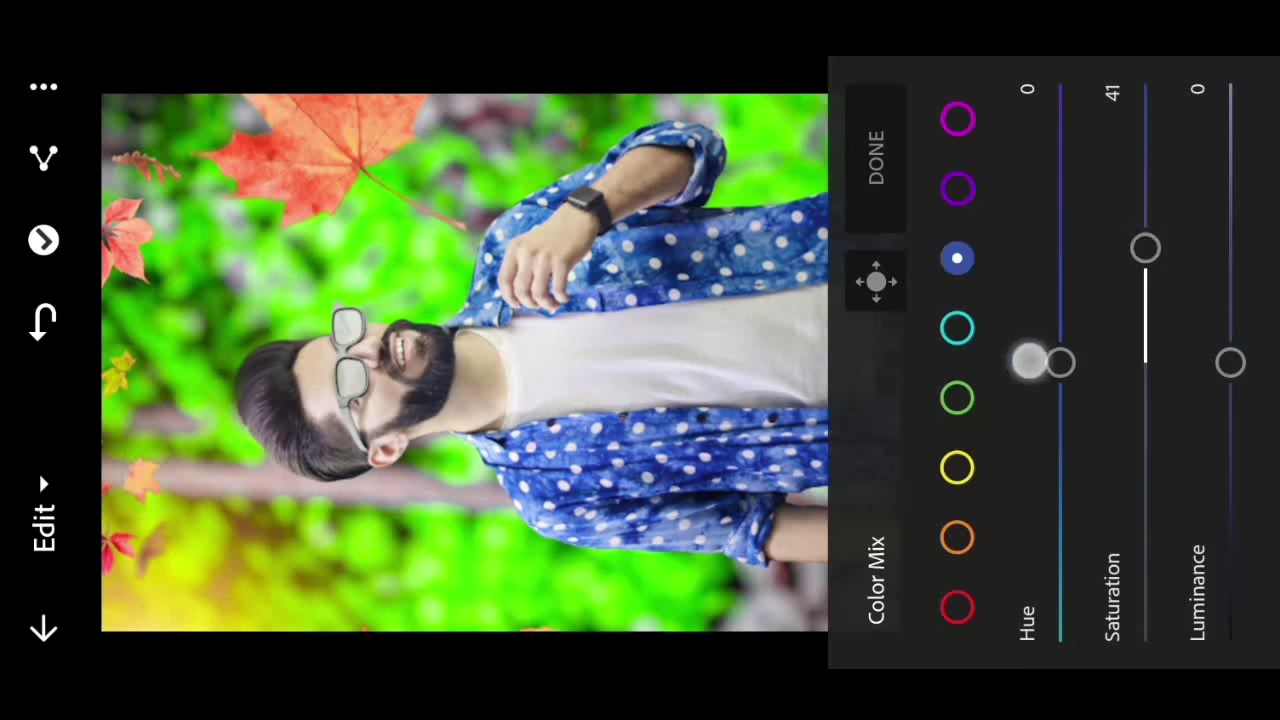
{"action": "left_click_drag", "start_coordinate": [1029, 360], "coordinate": [1060, 490]}
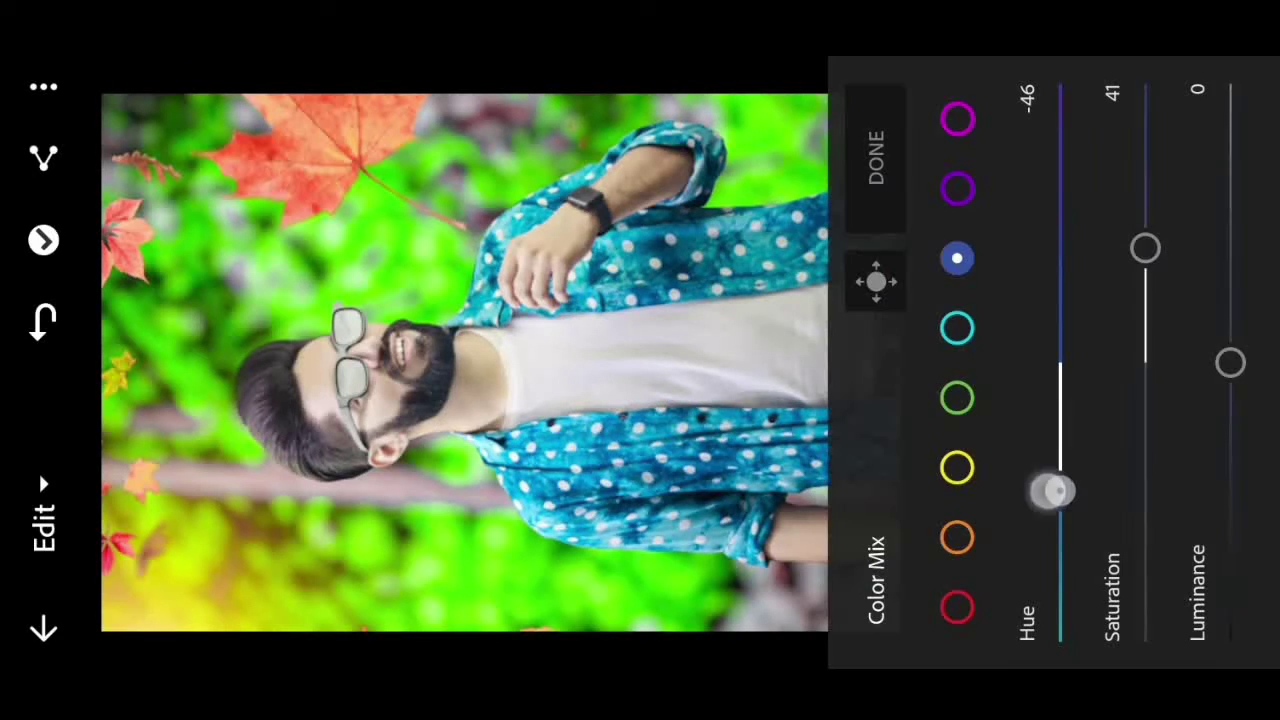
{"action": "left_click_drag", "start_coordinate": [1213, 351], "coordinate": [1223, 338]}
Set Effects to Texture -10, Clarity 9 and Vignette -4, and raise Sharpening to 13.
{"action": "left_click", "coordinate": [876, 157]}
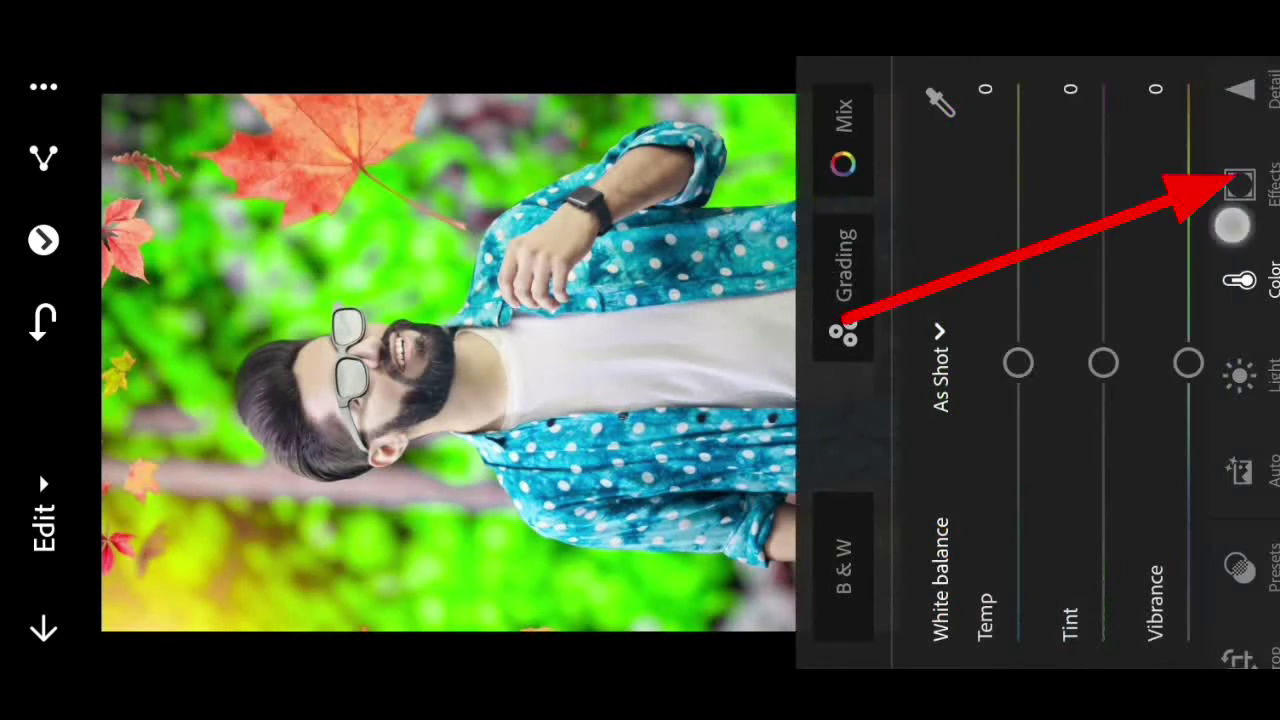
{"action": "left_click", "coordinate": [1240, 185]}
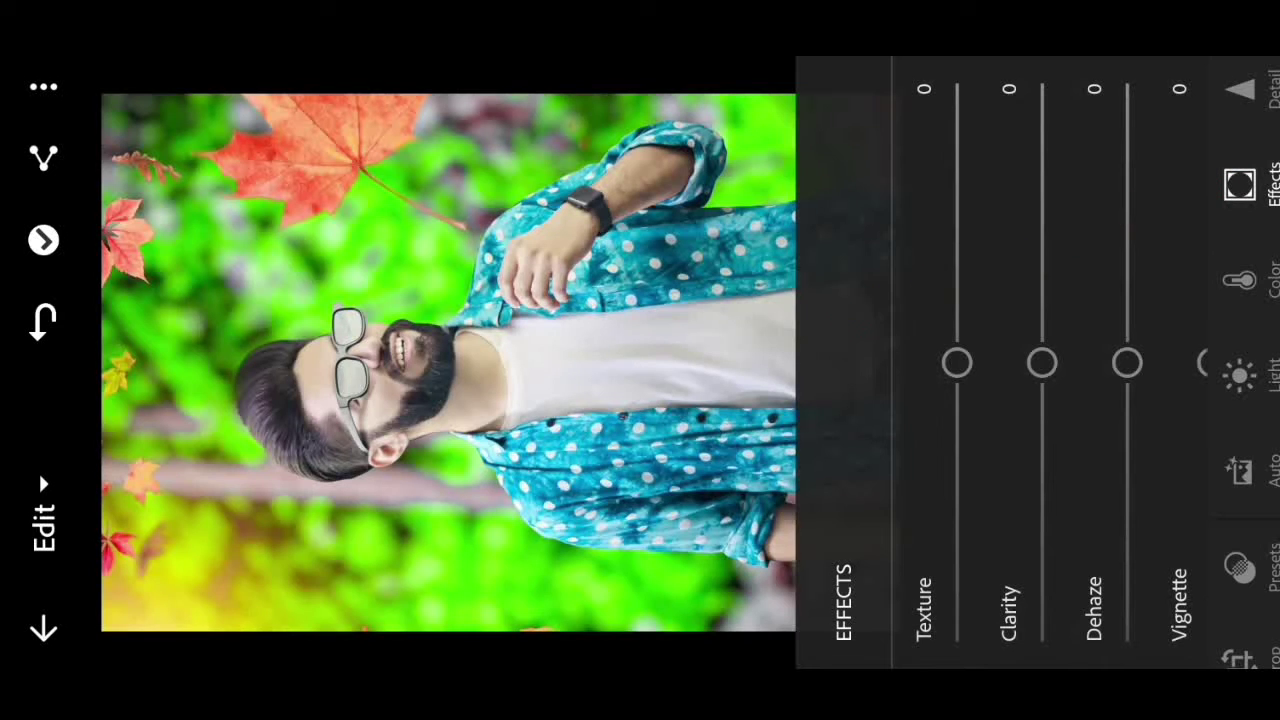
{"action": "left_click_drag", "start_coordinate": [957, 362], "coordinate": [957, 390]}
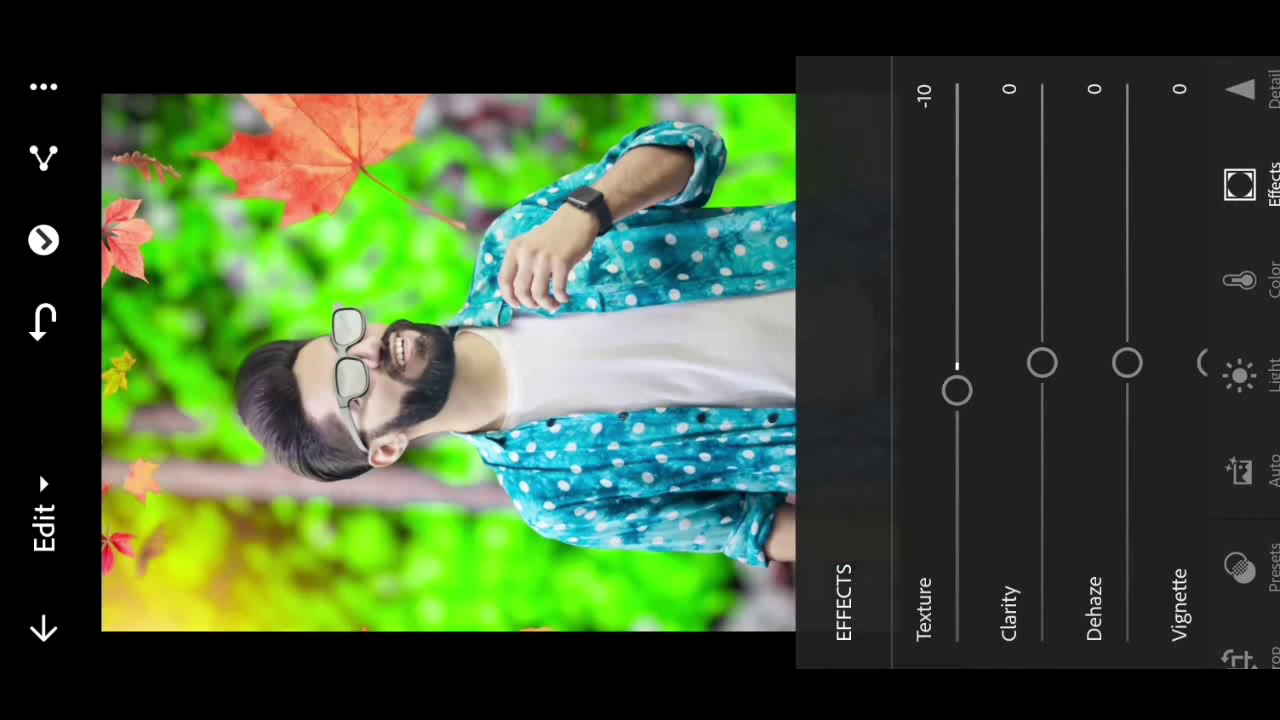
{"action": "mouse_move", "coordinate": [1042, 362]}
{"action": "left_mouse_down"}
{"action": "mouse_move", "coordinate": [1063, 294]}
{"action": "mouse_move", "coordinate": [1068, 323]}
{"action": "left_mouse_up"}
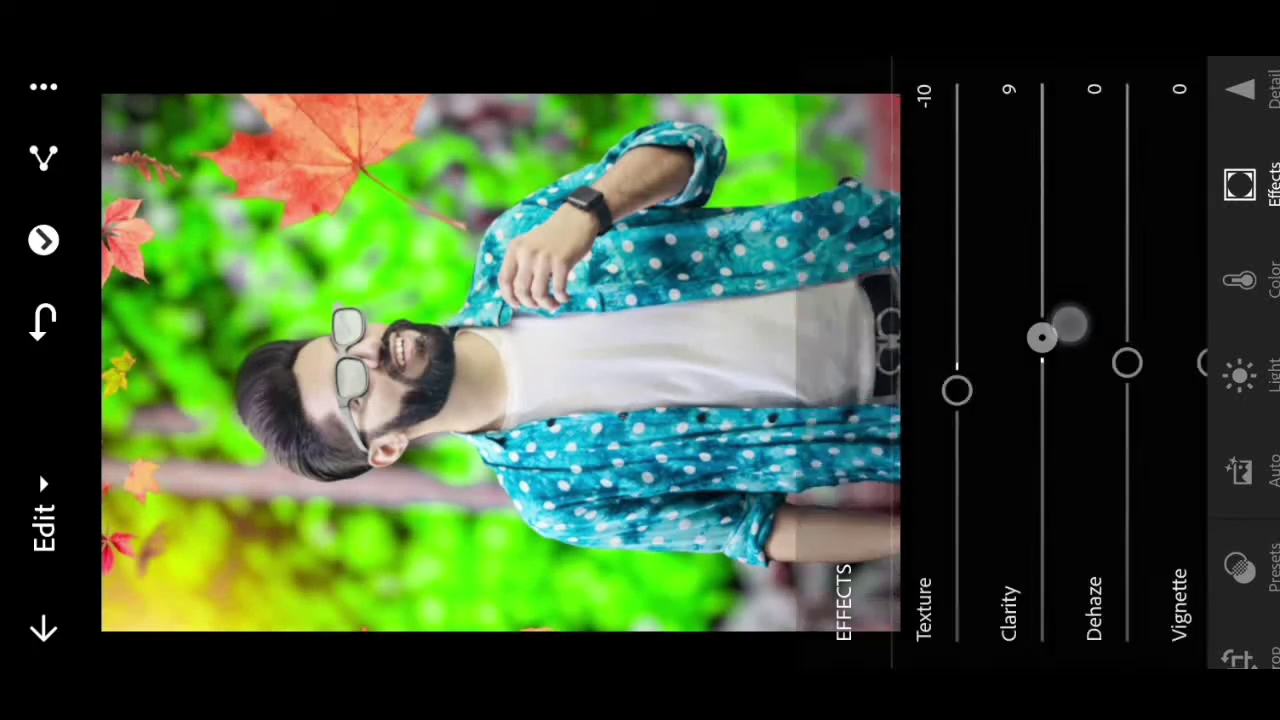
{"action": "left_click_drag", "start_coordinate": [1100, 400], "coordinate": [950, 400]}
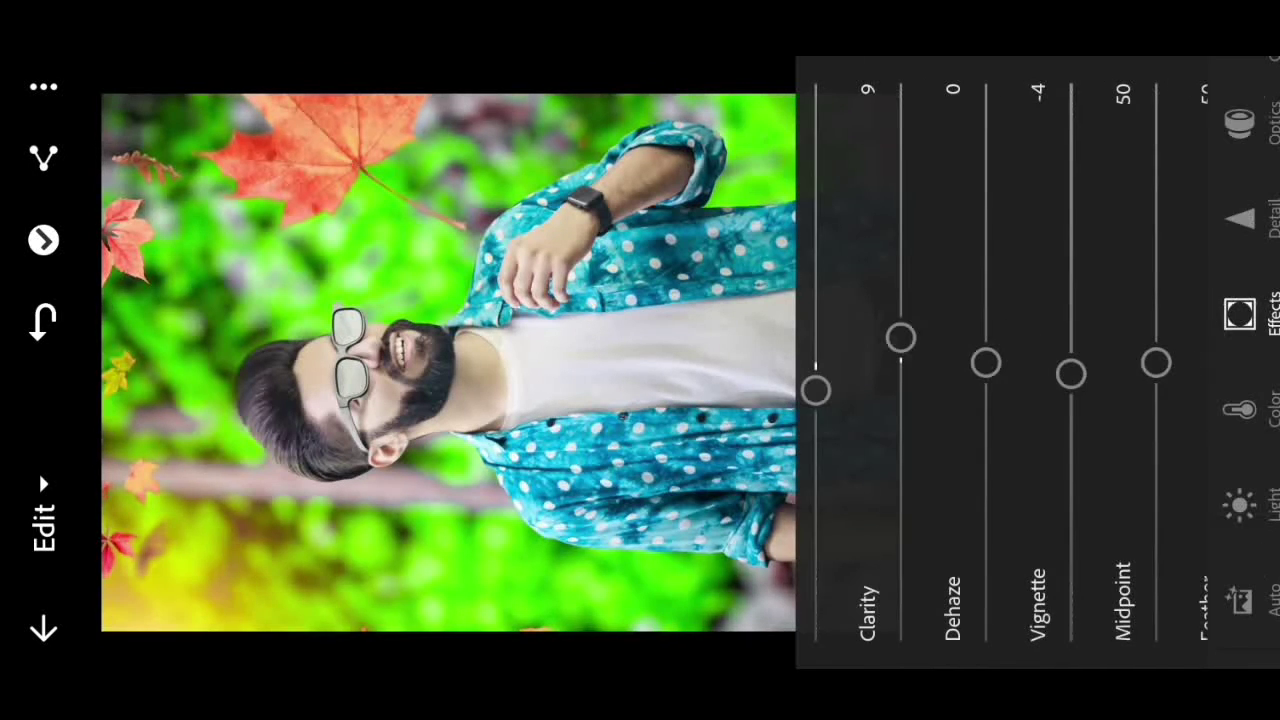
{"action": "left_click", "coordinate": [1240, 215]}
{"action": "left_click_drag", "start_coordinate": [951, 634], "coordinate": [954, 426]}
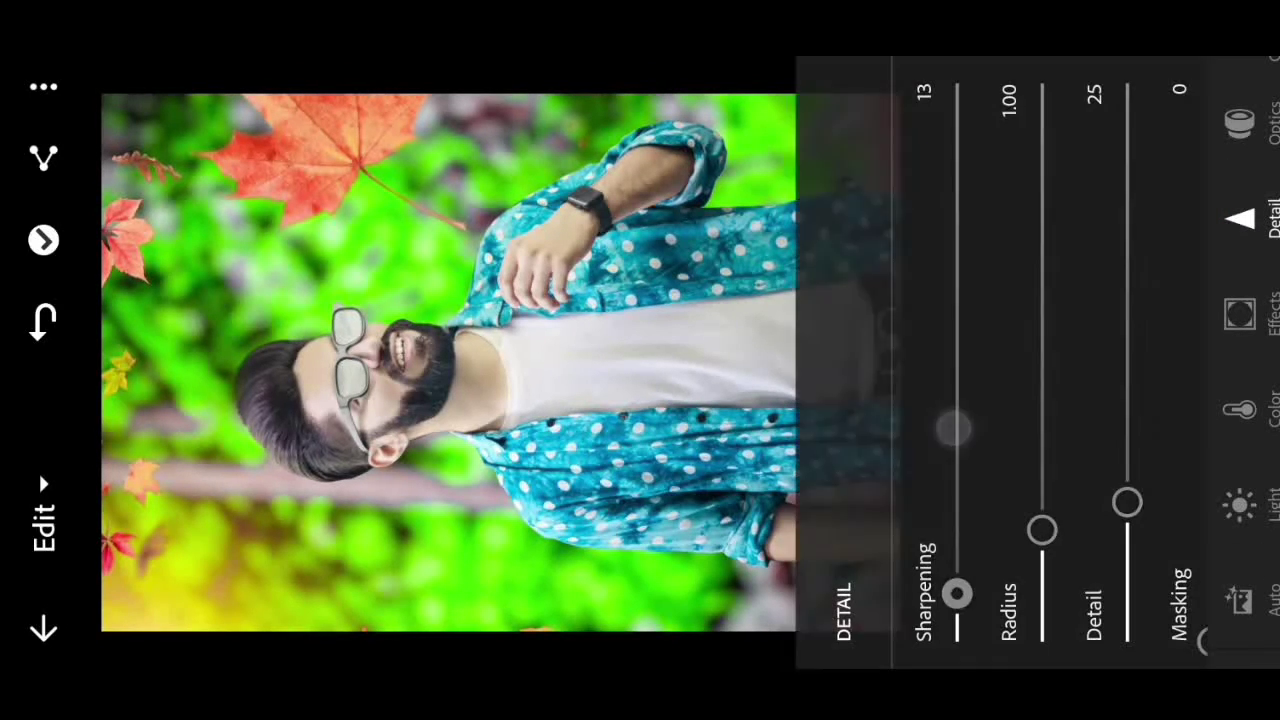
Zoom on the face and set Noise Reduction 13, Contrast 11, Color Noise Reduction 12.
{"action": "double_click", "coordinate": [146, 537]}
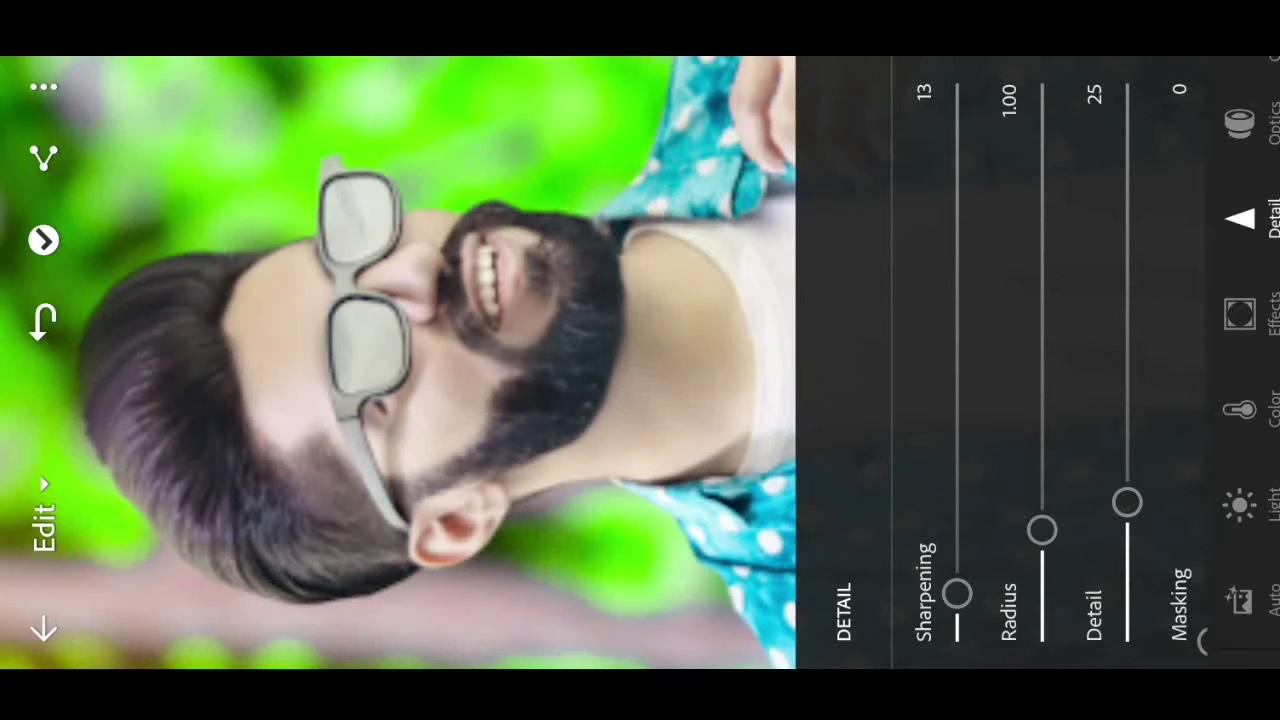
{"action": "left_click_drag", "start_coordinate": [1050, 300], "coordinate": [865, 300]}
{"action": "left_click_drag", "start_coordinate": [1114, 640], "coordinate": [1114, 569]}
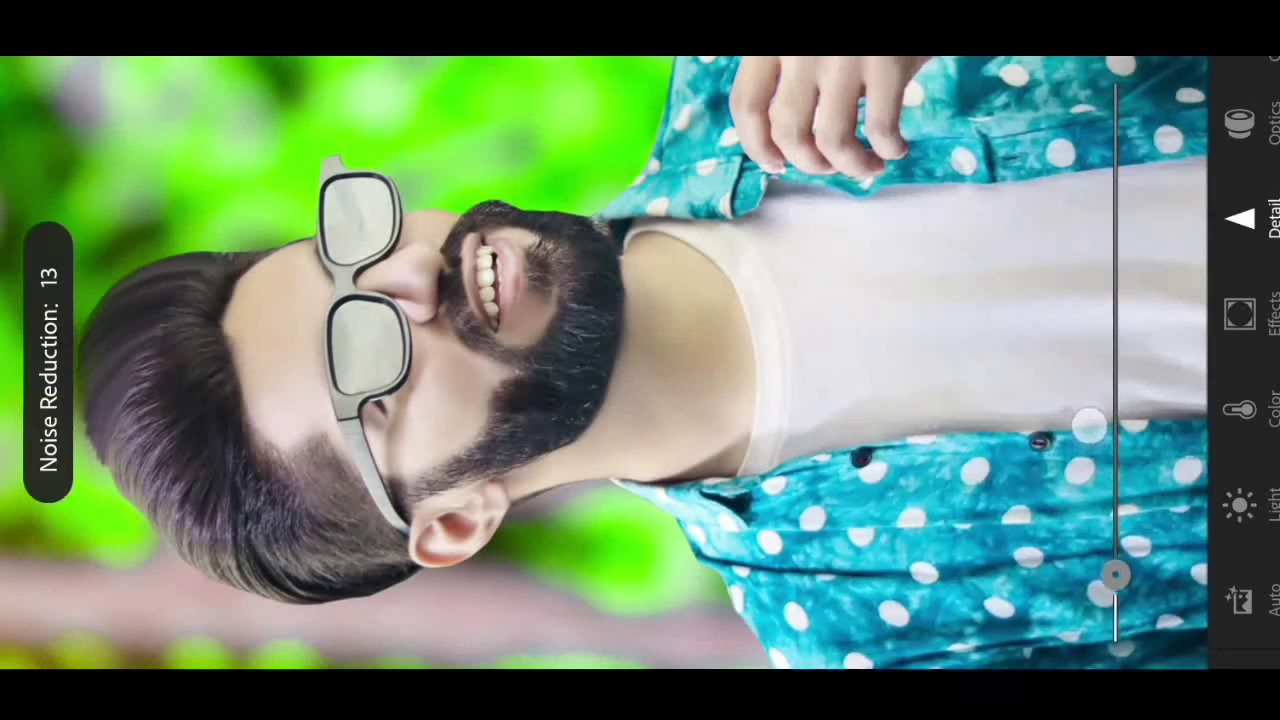
{"action": "mouse_move", "coordinate": [1060, 207]}
{"action": "left_mouse_down"}
{"action": "mouse_move", "coordinate": [846, 207]}
{"action": "mouse_move", "coordinate": [949, 303]}
{"action": "left_mouse_up"}
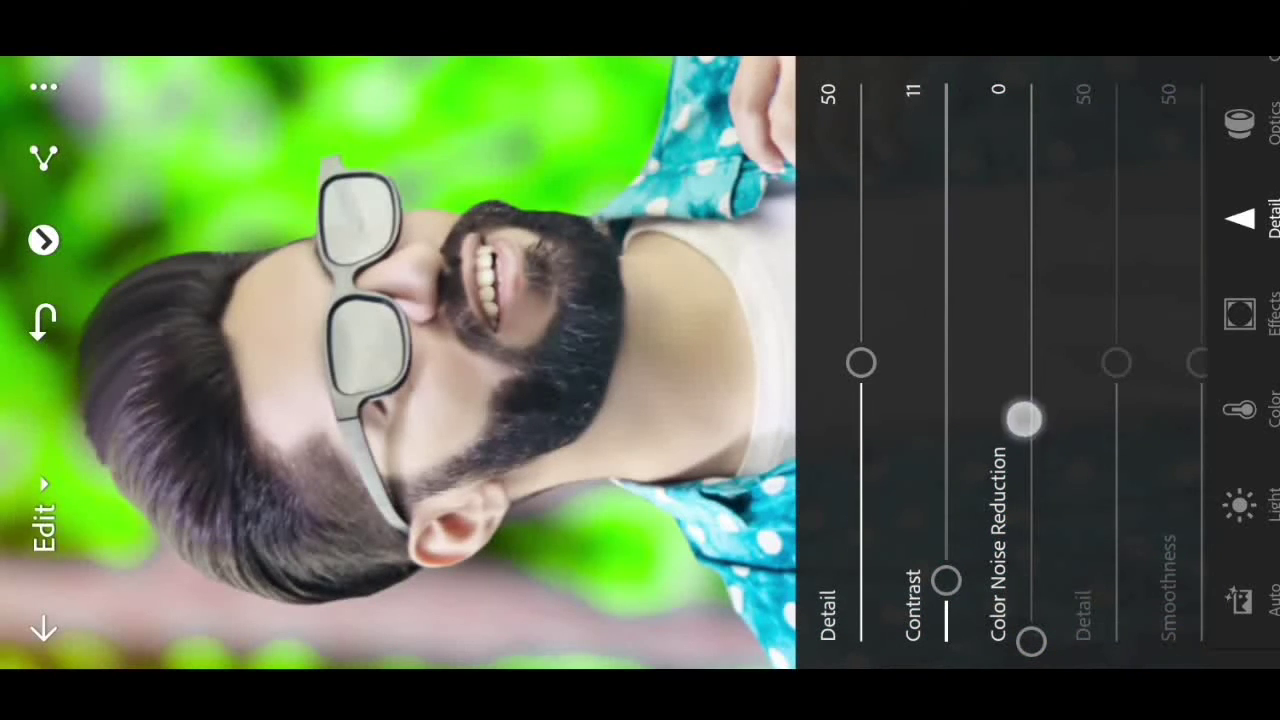
{"action": "left_click_drag", "start_coordinate": [1023, 418], "coordinate": [997, 229]}
{"action": "left_click_drag", "start_coordinate": [1050, 300], "coordinate": [965, 300]}
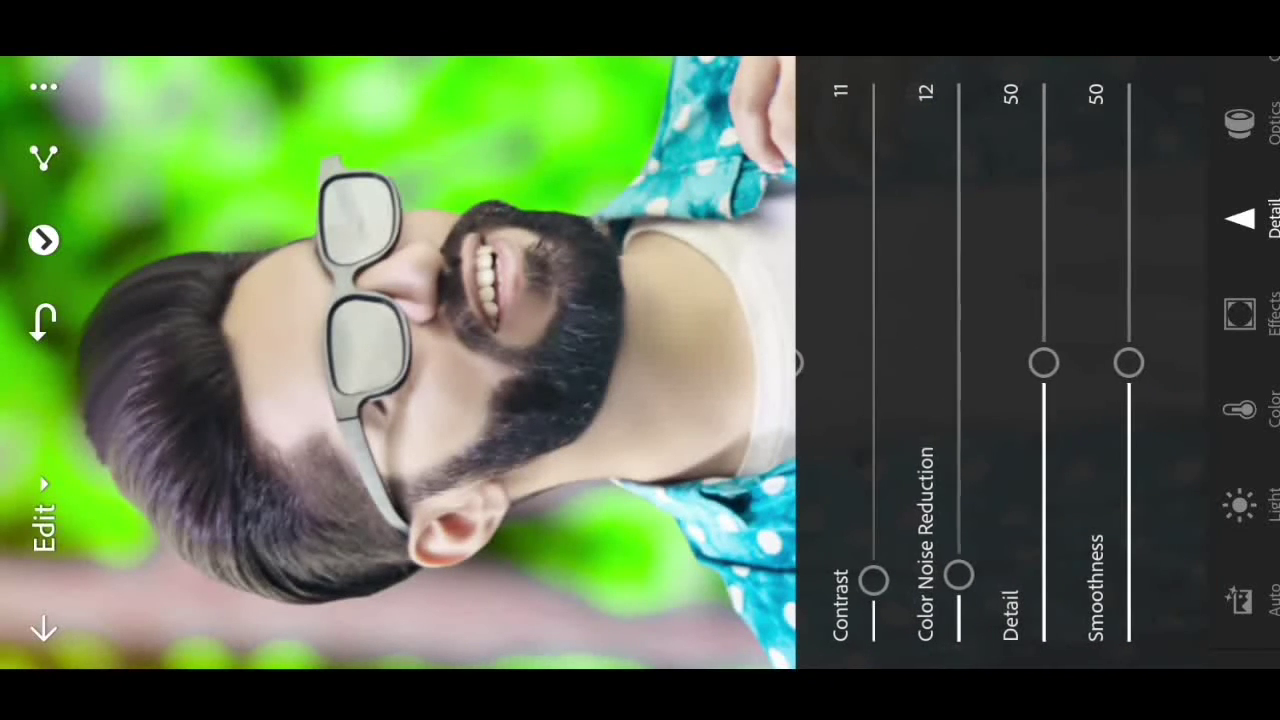
{"action": "left_click_drag", "start_coordinate": [1224, 304], "coordinate": [1224, 434]}
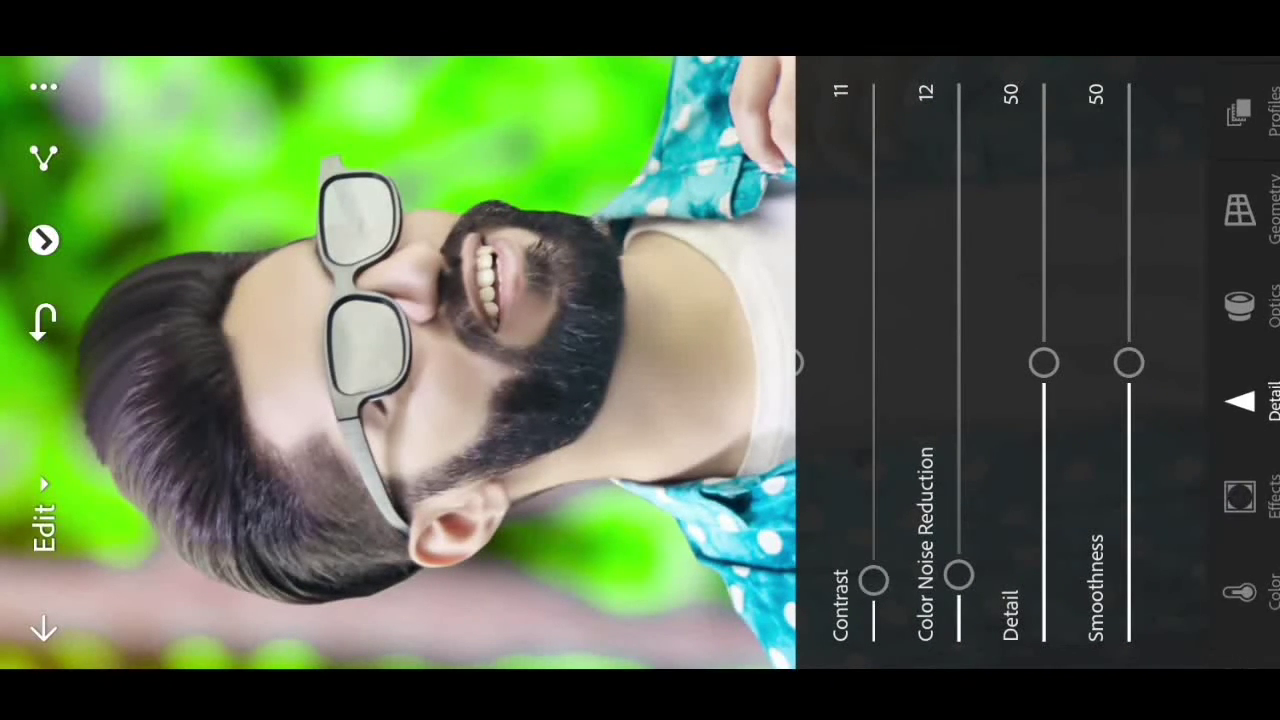
{"action": "left_click", "coordinate": [1240, 305]}
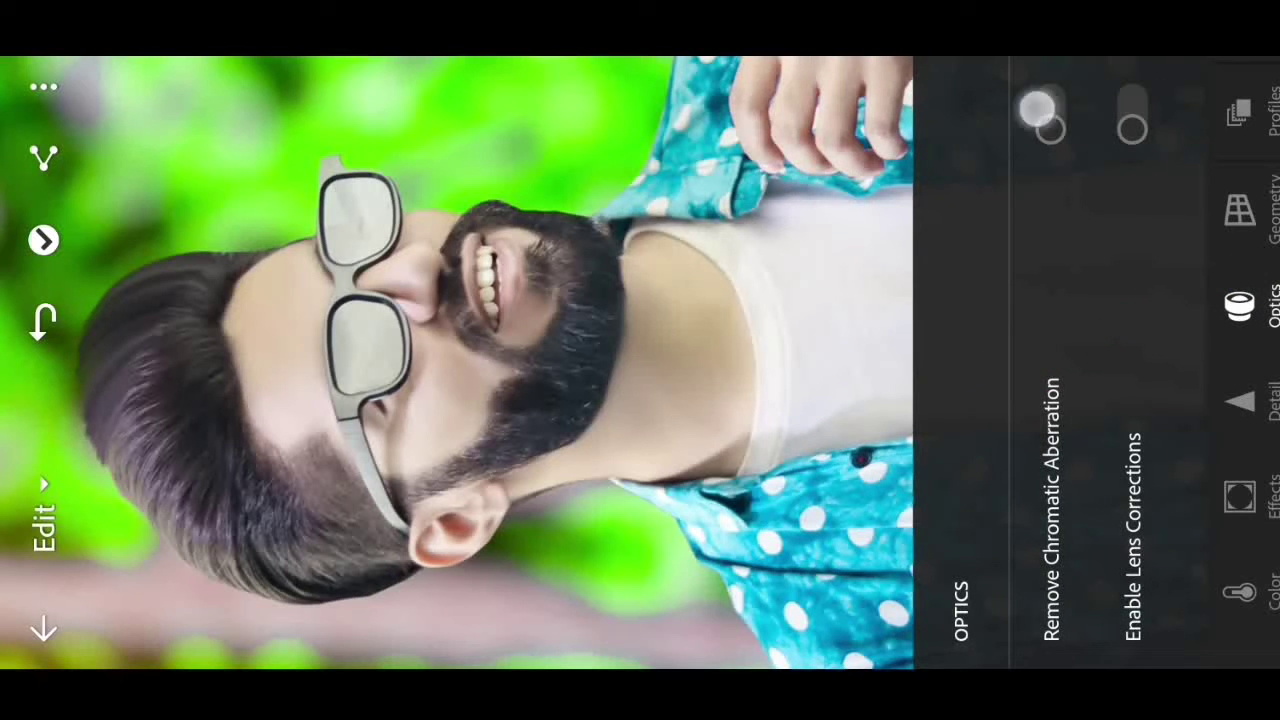
Enable Lens Corrections and Remove Chromatic Aberration, then fit the whole photo back in view.
{"action": "left_click", "coordinate": [1132, 117]}
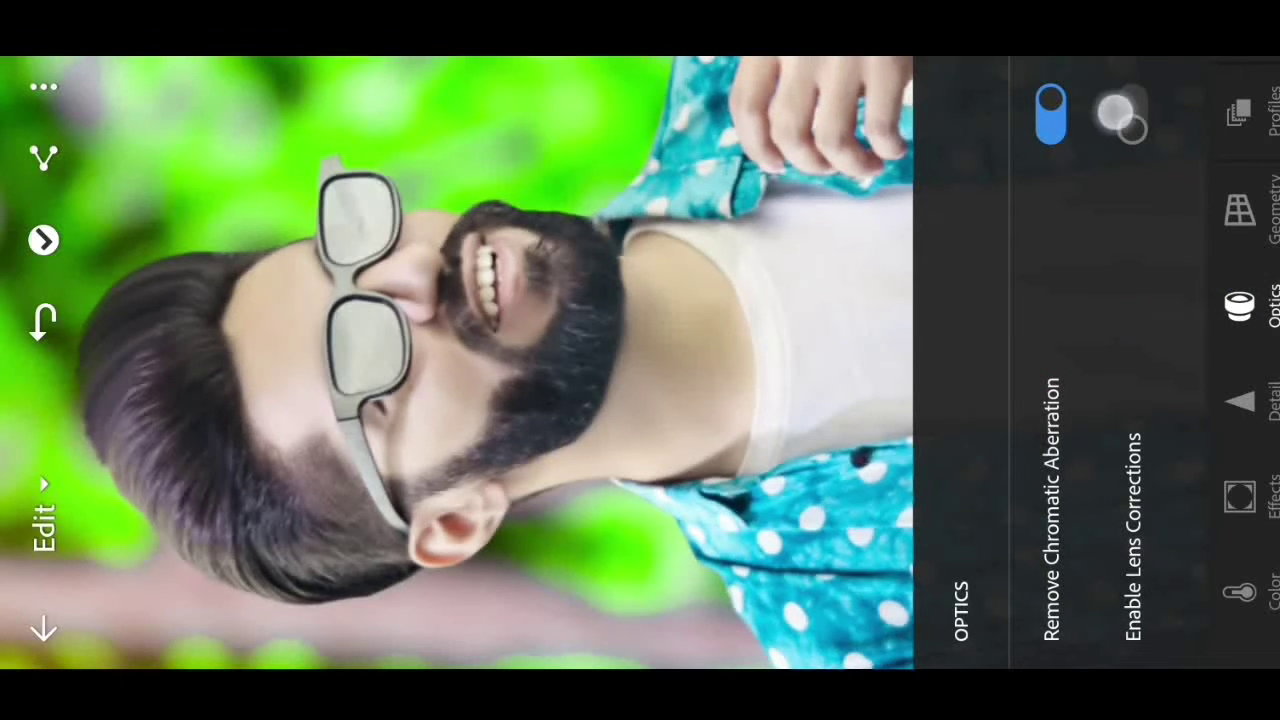
{"action": "left_click", "coordinate": [1240, 308]}
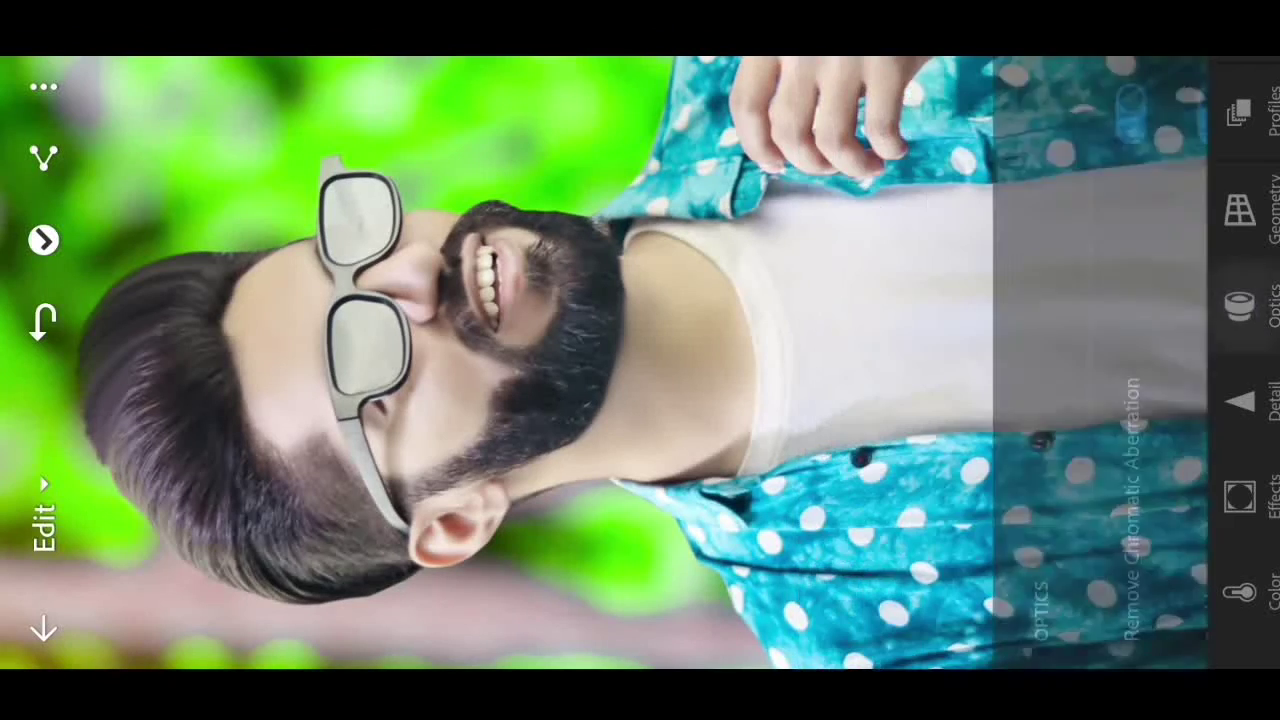
{"action": "scroll", "coordinate": [620, 400], "scroll_direction": "down", "scroll_amount": 3}
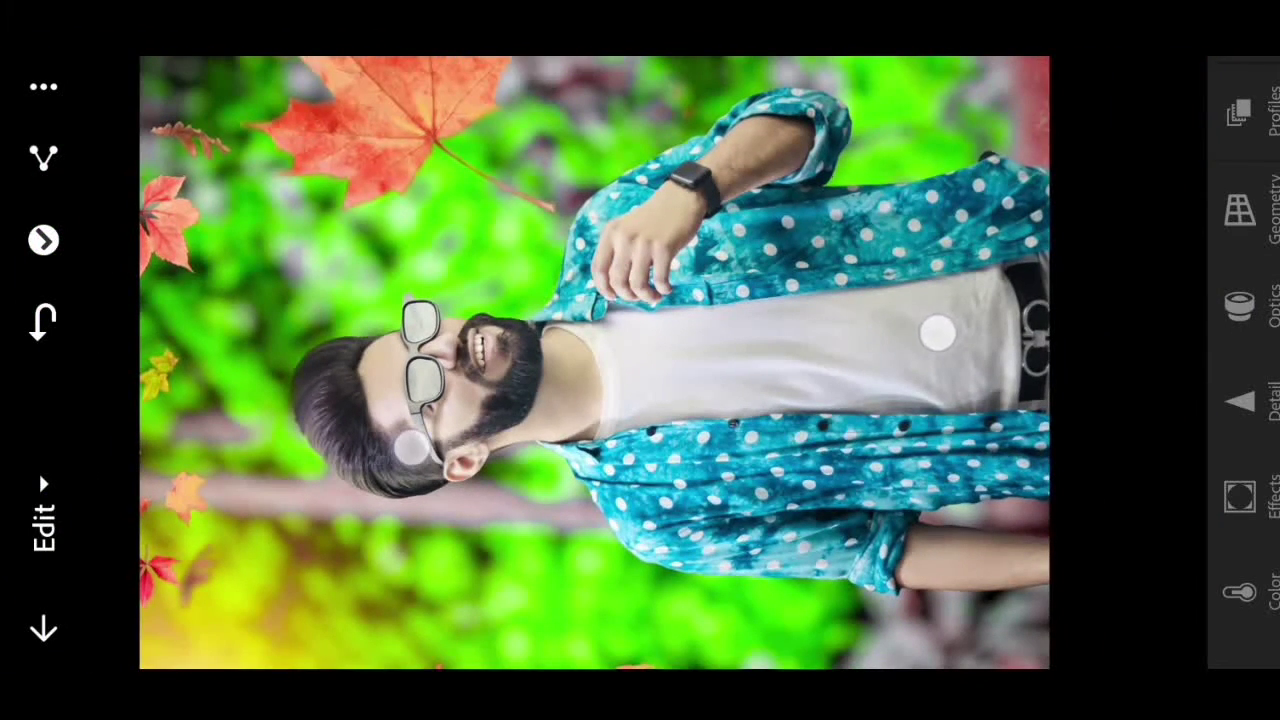
{"action": "scroll", "coordinate": [1240, 360], "scroll_direction": "up", "scroll_amount": 5}
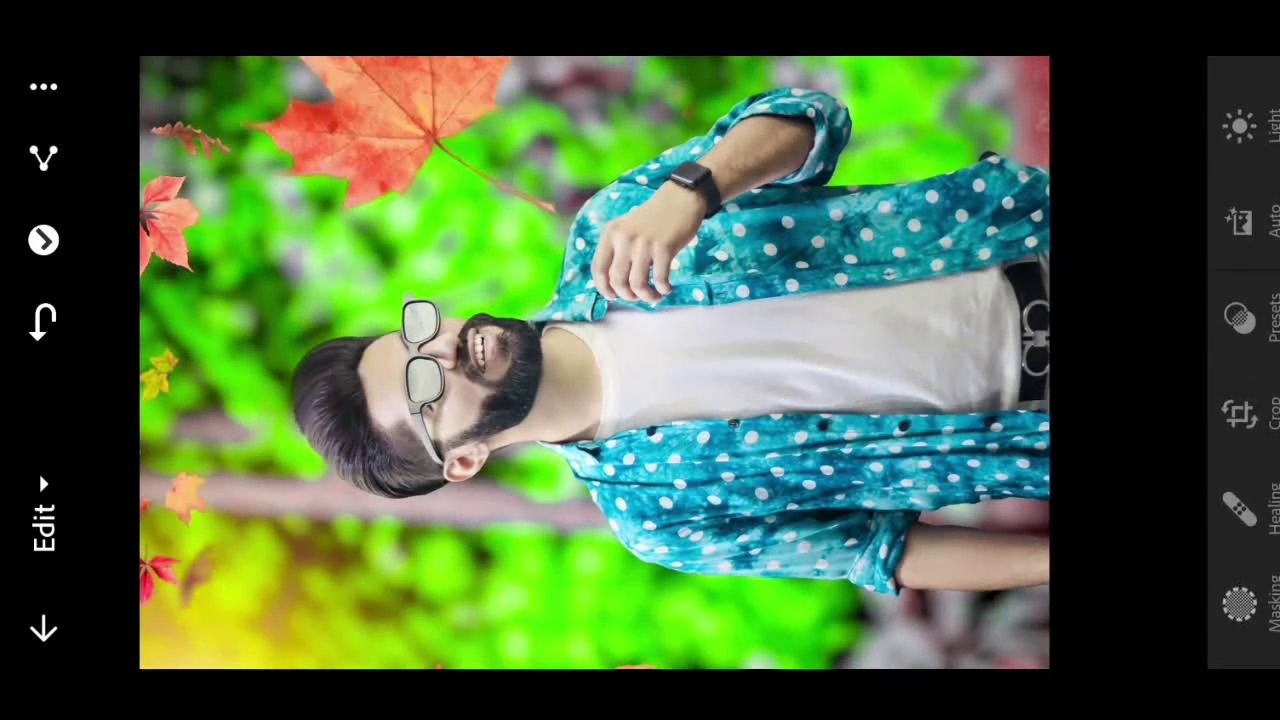
Add a new hand-painted Brush mask in the Masking panel.
{"action": "left_click", "coordinate": [1239, 603]}
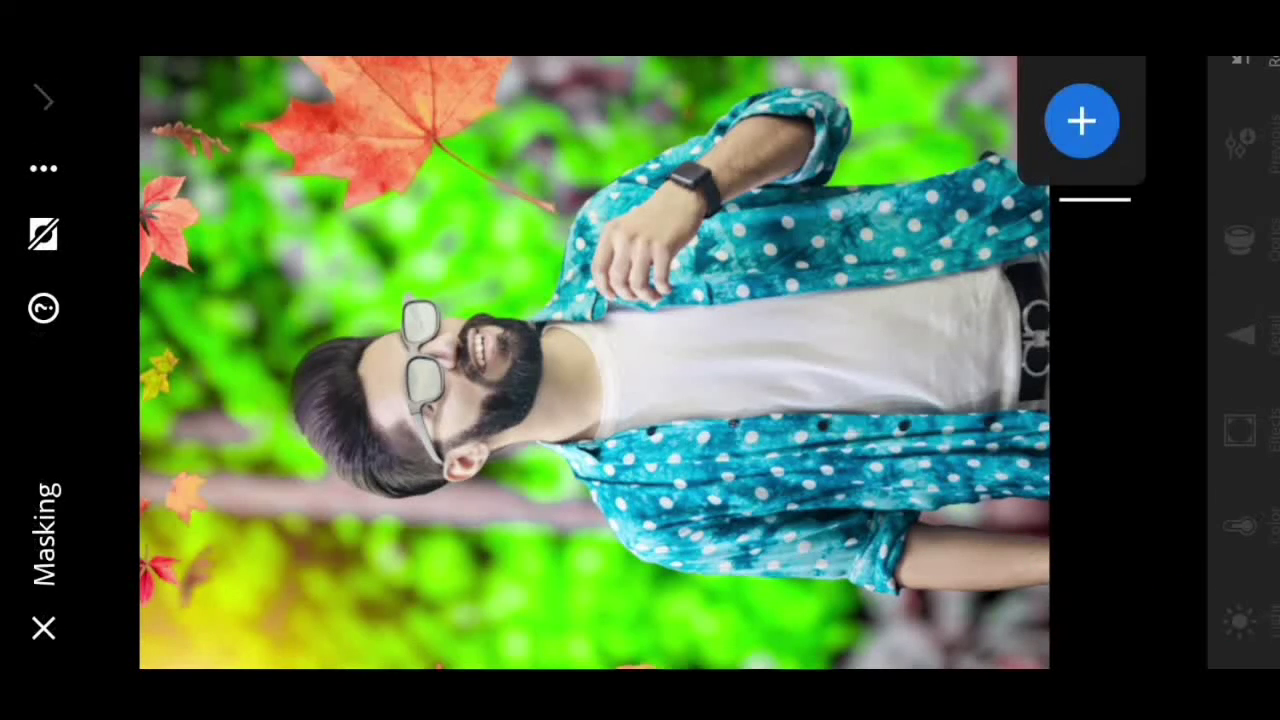
{"action": "scroll", "coordinate": [480, 400], "scroll_direction": "up", "scroll_amount": 5}
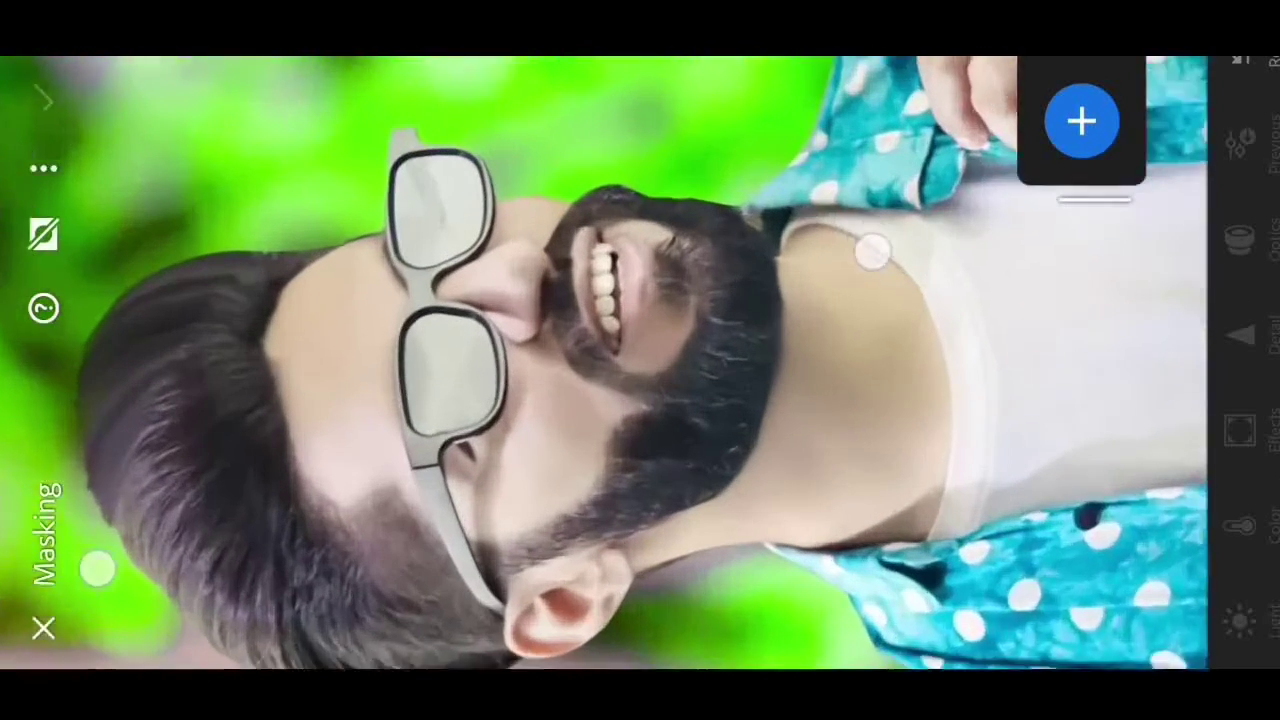
{"action": "left_click", "coordinate": [1081, 121]}
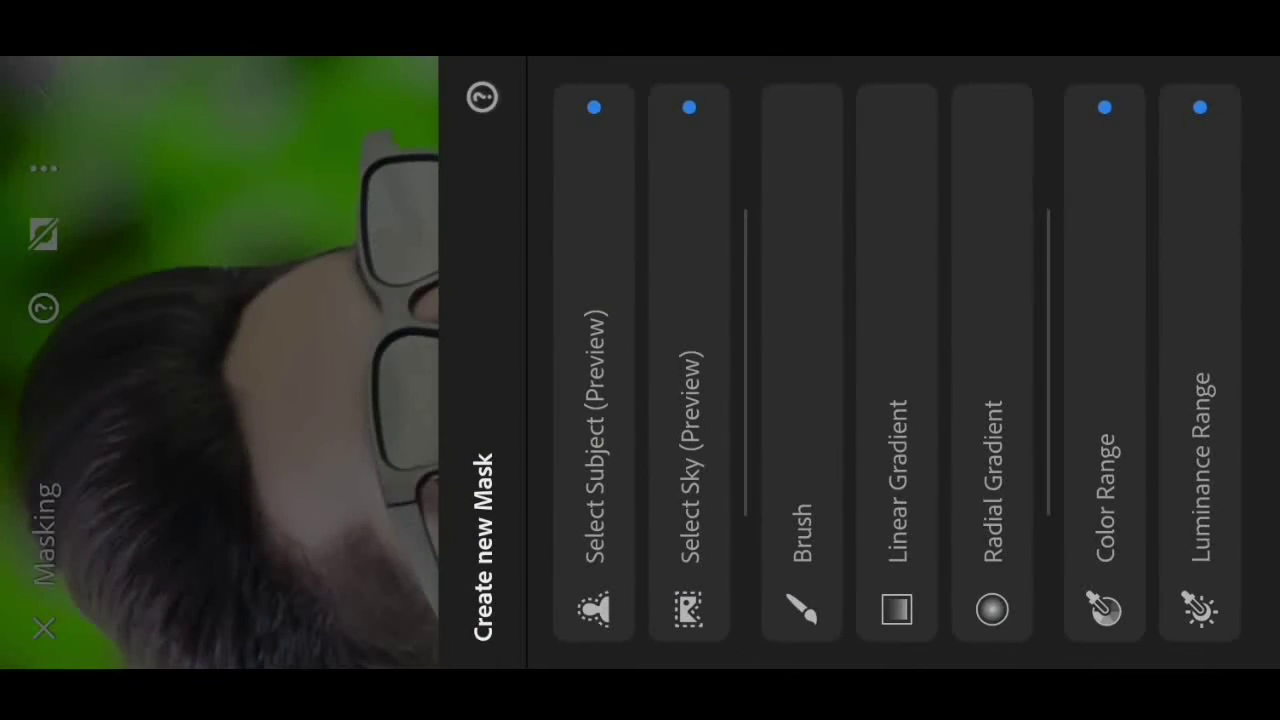
{"action": "left_click", "coordinate": [800, 288]}
{"action": "left_click", "coordinate": [636, 110]}
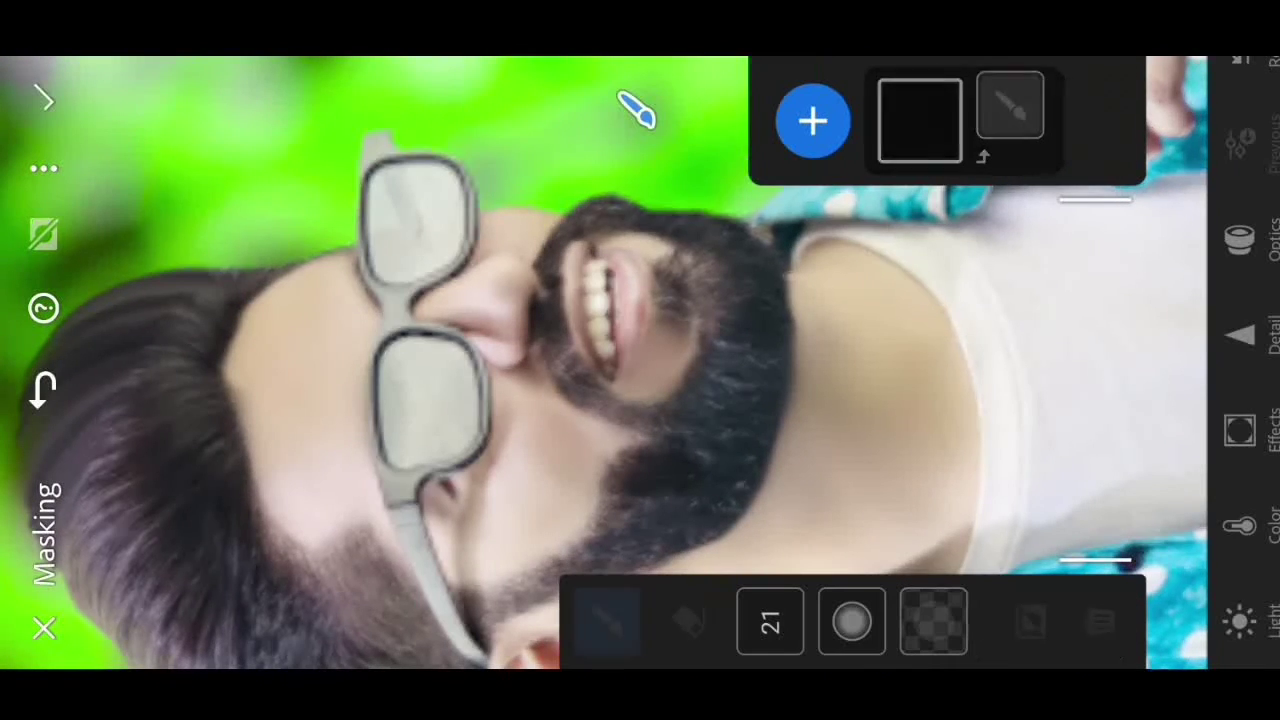
Paint the mask over the lips and teeth, then erase edge spill with a smaller brush.
{"action": "left_click_drag", "start_coordinate": [600, 260], "coordinate": [610, 360]}
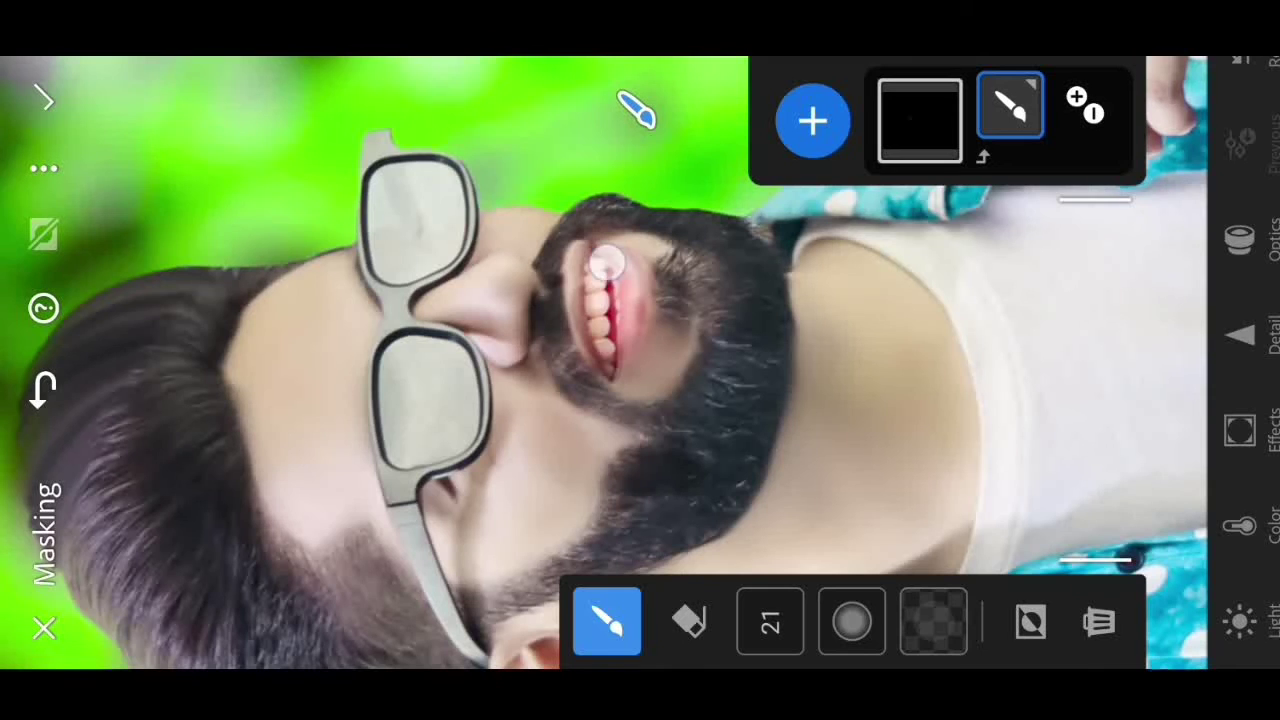
{"action": "mouse_move", "coordinate": [606, 263]}
{"action": "left_mouse_down"}
{"action": "mouse_move", "coordinate": [629, 307]}
{"action": "mouse_move", "coordinate": [574, 280]}
{"action": "left_mouse_up"}
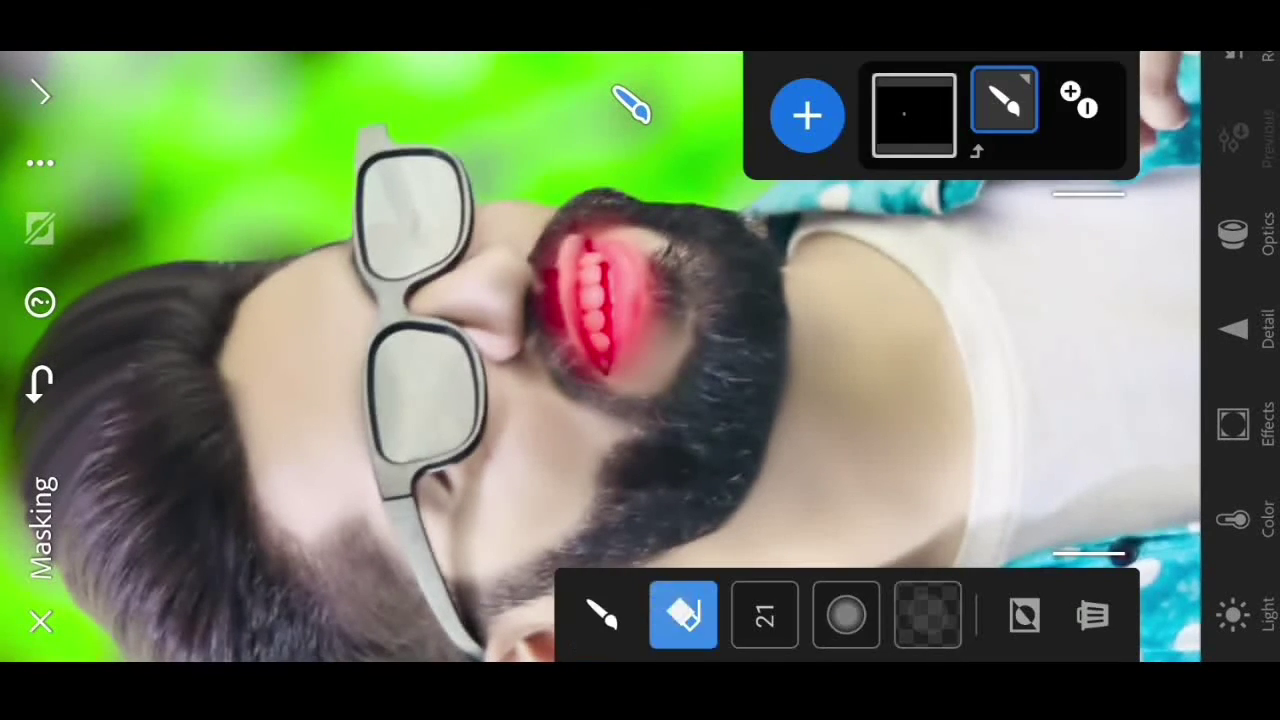
{"action": "left_click_drag", "start_coordinate": [665, 255], "coordinate": [674, 266]}
{"action": "left_click_drag", "start_coordinate": [764, 614], "coordinate": [943, 514]}
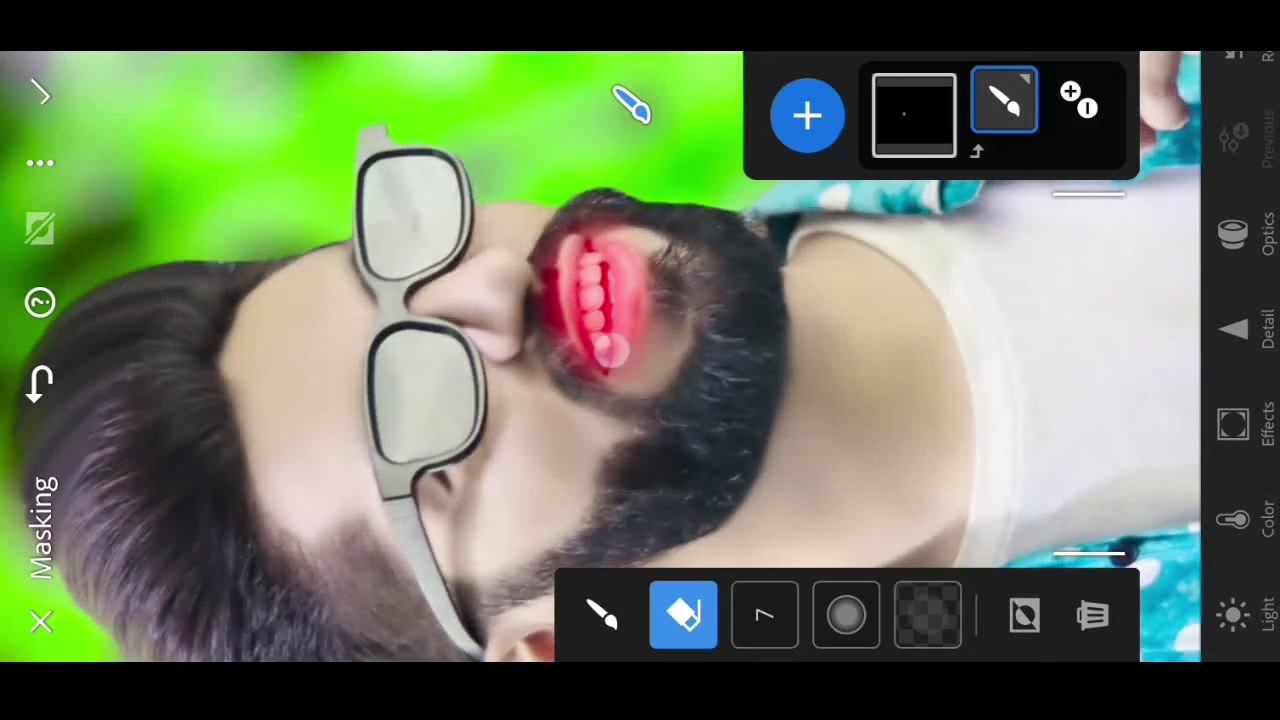
{"action": "left_click_drag", "start_coordinate": [612, 345], "coordinate": [618, 365]}
{"action": "left_click_drag", "start_coordinate": [569, 290], "coordinate": [572, 234]}
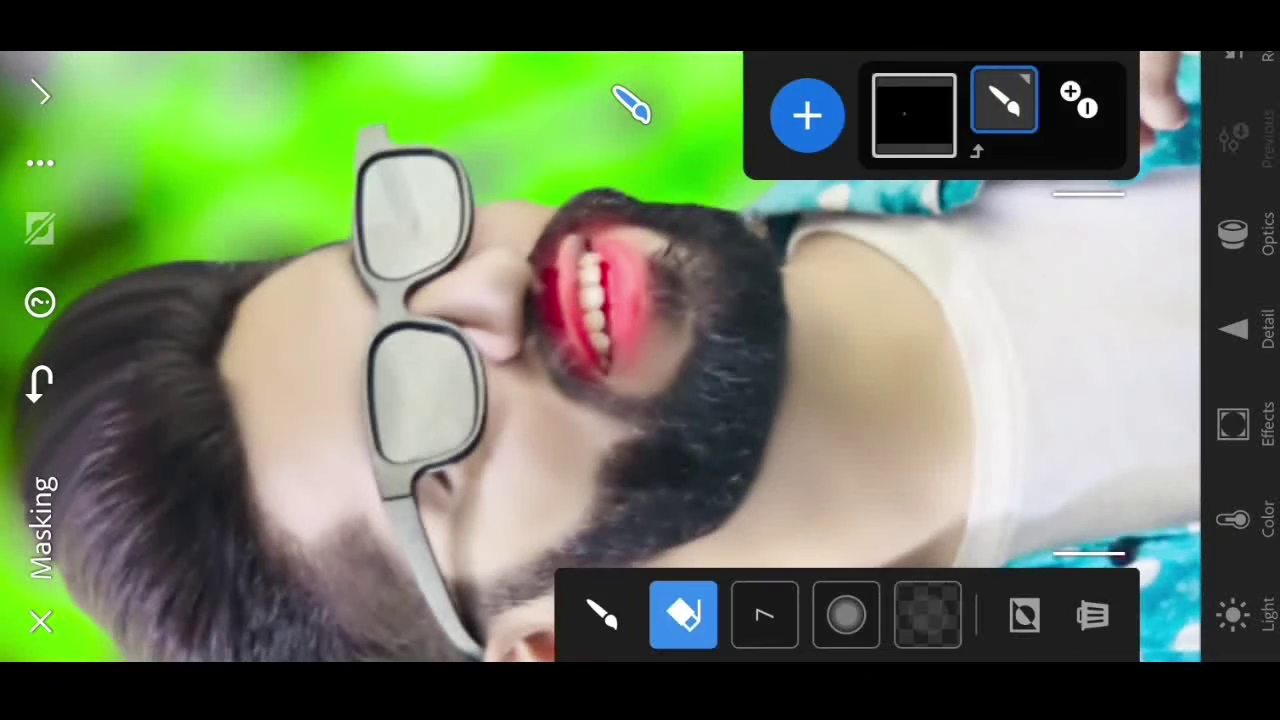
{"action": "left_click_drag", "start_coordinate": [553, 290], "coordinate": [603, 200]}
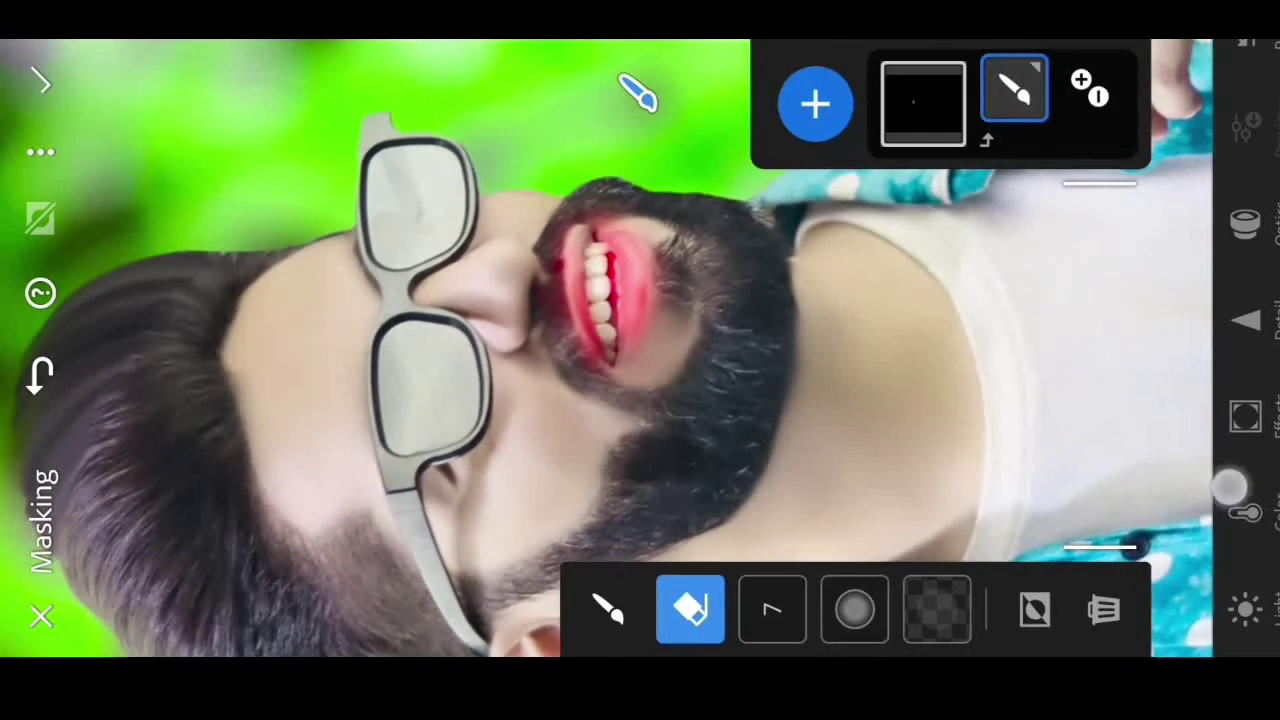
Give the lip mask a pink hue of 312 with saturation 90.
{"action": "left_click", "coordinate": [1245, 513]}
{"action": "left_click_drag", "start_coordinate": [1091, 224], "coordinate": [860, 224]}
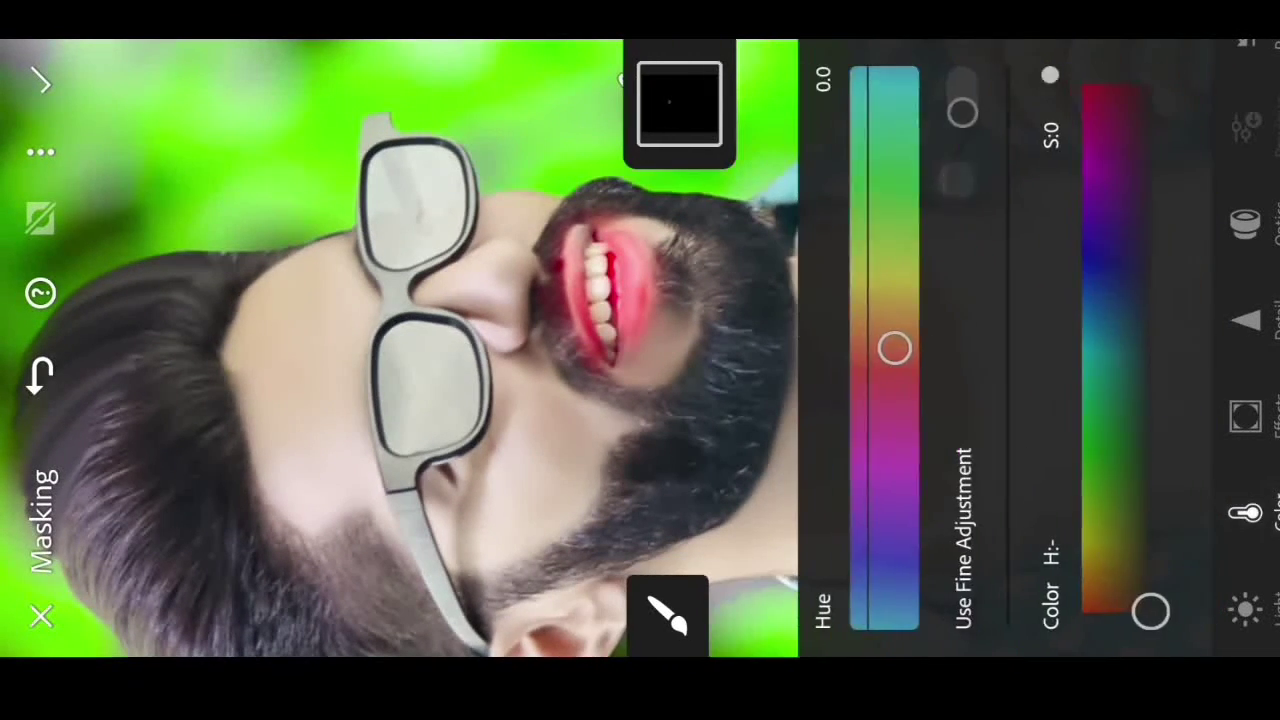
{"action": "left_click_drag", "start_coordinate": [1133, 584], "coordinate": [1147, 180]}
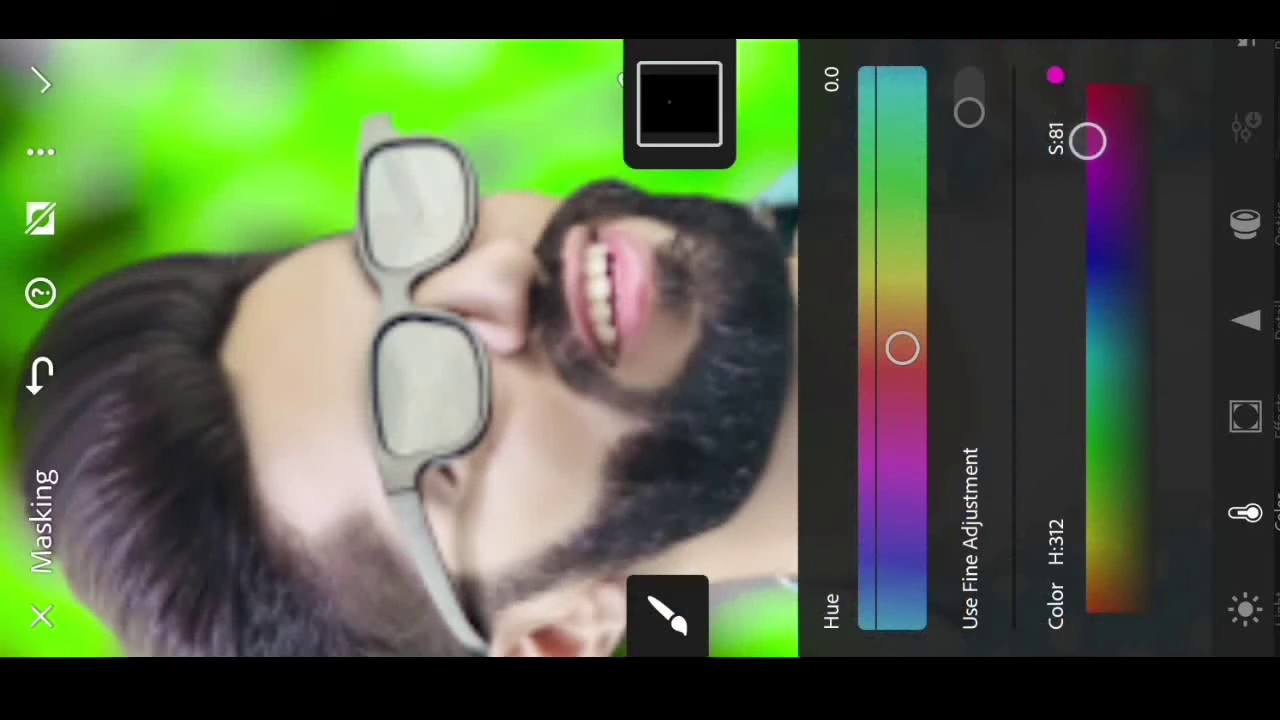
{"action": "left_click_drag", "start_coordinate": [880, 400], "coordinate": [1120, 400]}
{"action": "left_click_drag", "start_coordinate": [1046, 346], "coordinate": [1046, 90]}
Set the lip mask's Tint to 91 and Temp to 64, then close Masking.
{"action": "left_click_drag", "start_coordinate": [960, 346], "coordinate": [955, 88]}
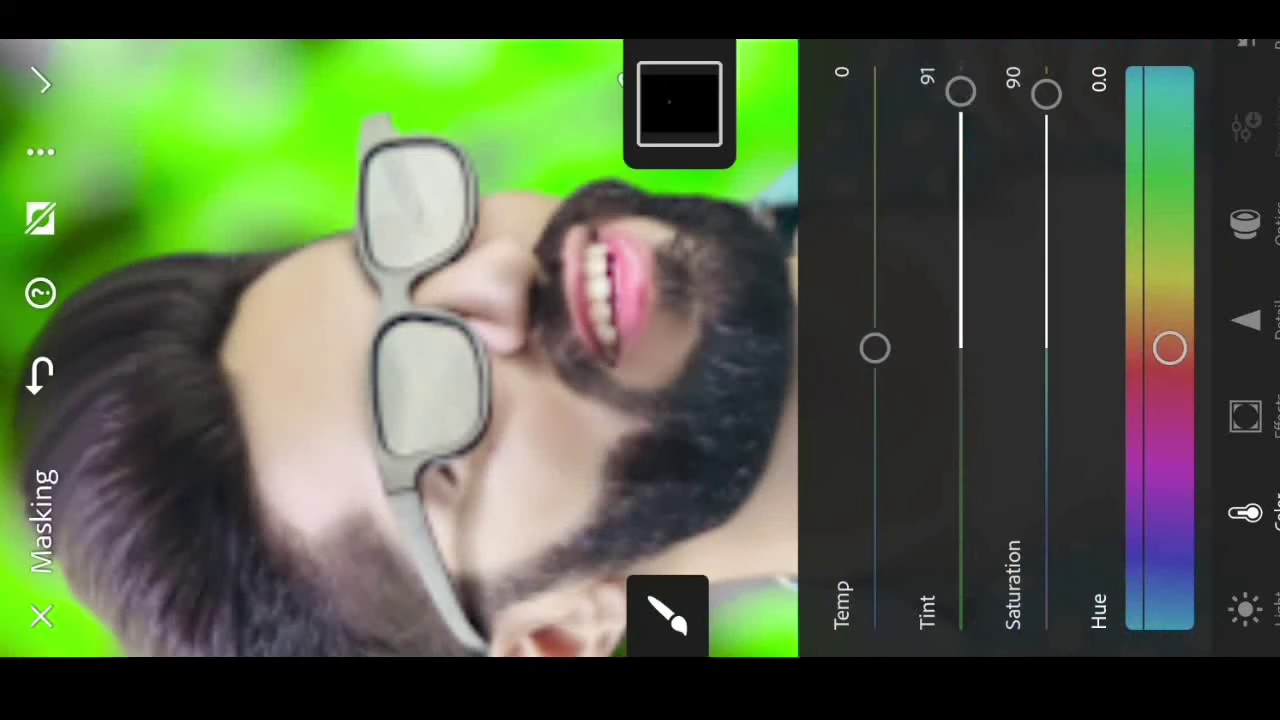
{"action": "left_click_drag", "start_coordinate": [875, 347], "coordinate": [875, 167]}
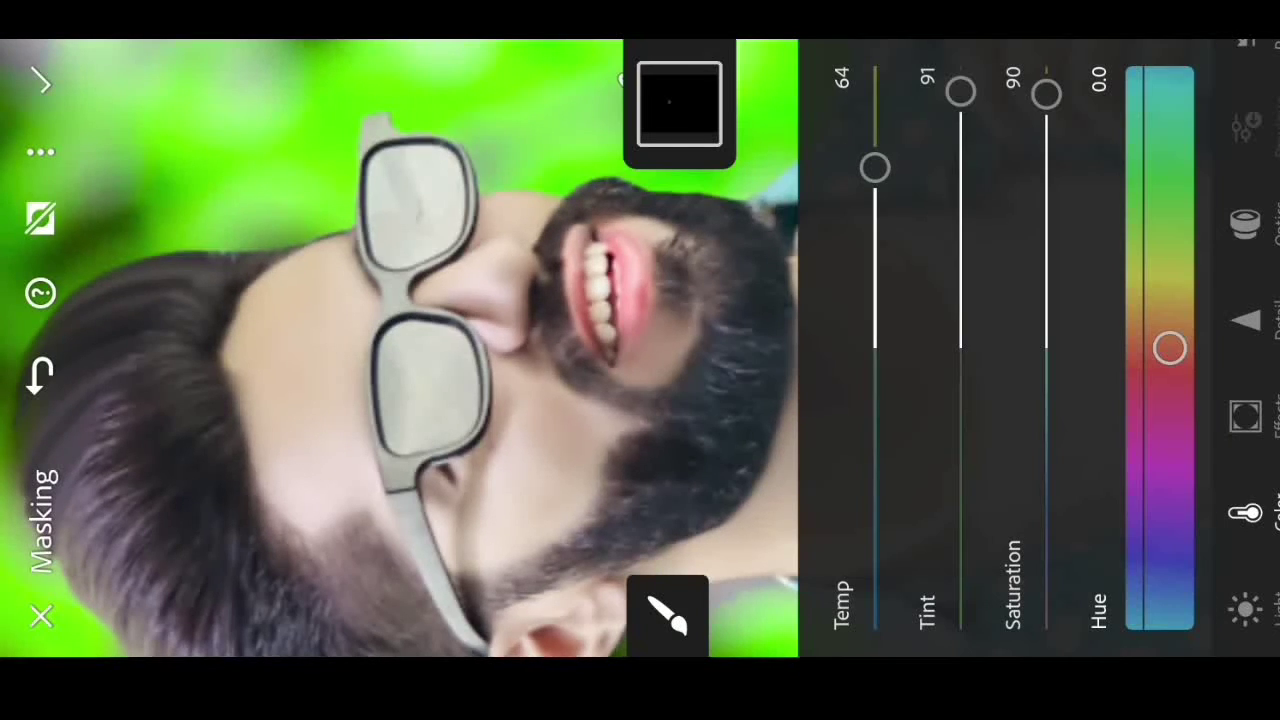
{"action": "scroll", "coordinate": [400, 350], "scroll_direction": "down", "scroll_amount": 2}
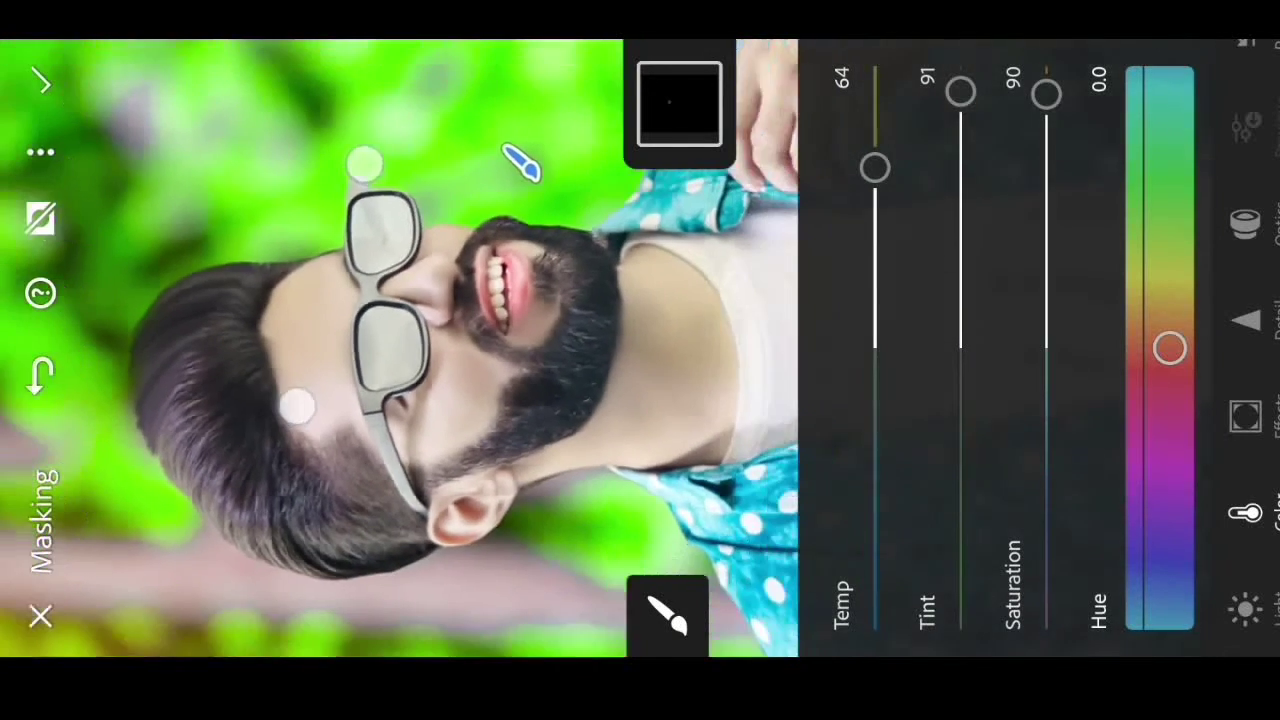
{"action": "scroll", "coordinate": [400, 350], "scroll_direction": "down", "scroll_amount": 1}
{"action": "scroll", "coordinate": [400, 350], "scroll_direction": "down", "scroll_amount": 2}
{"action": "scroll", "coordinate": [400, 350], "scroll_direction": "down", "scroll_amount": 2}
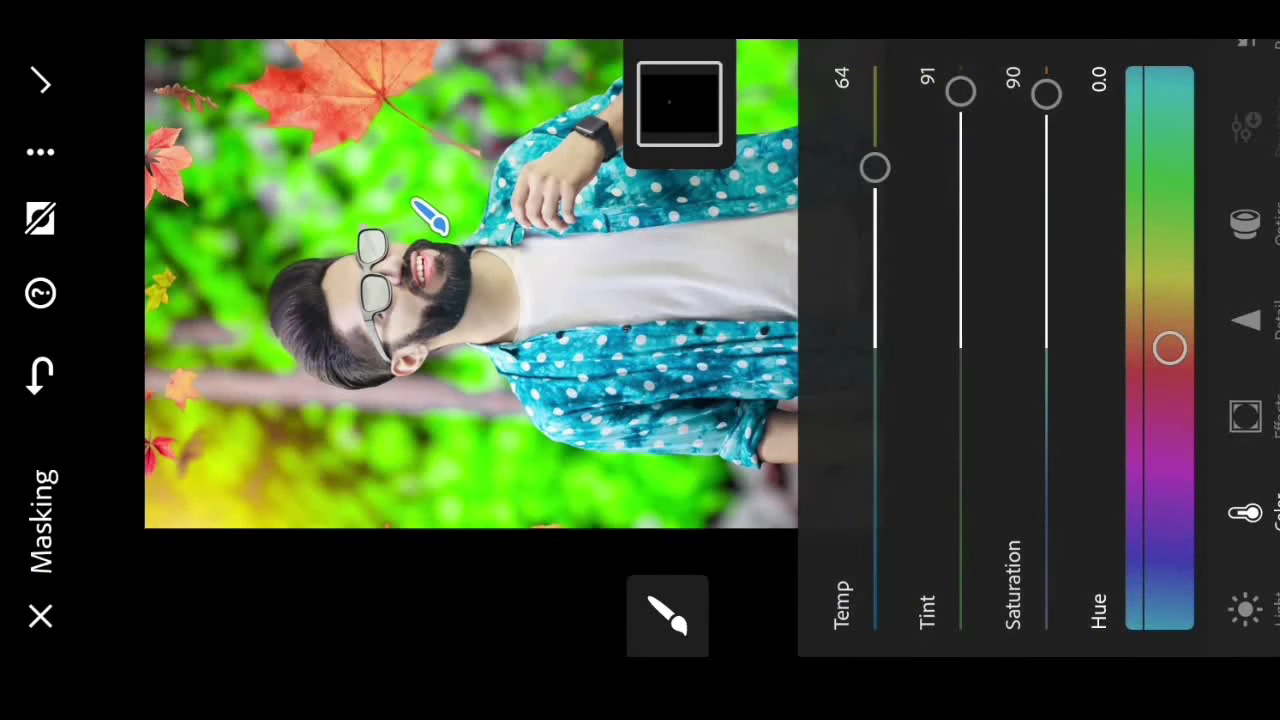
{"action": "left_click", "coordinate": [40, 82]}
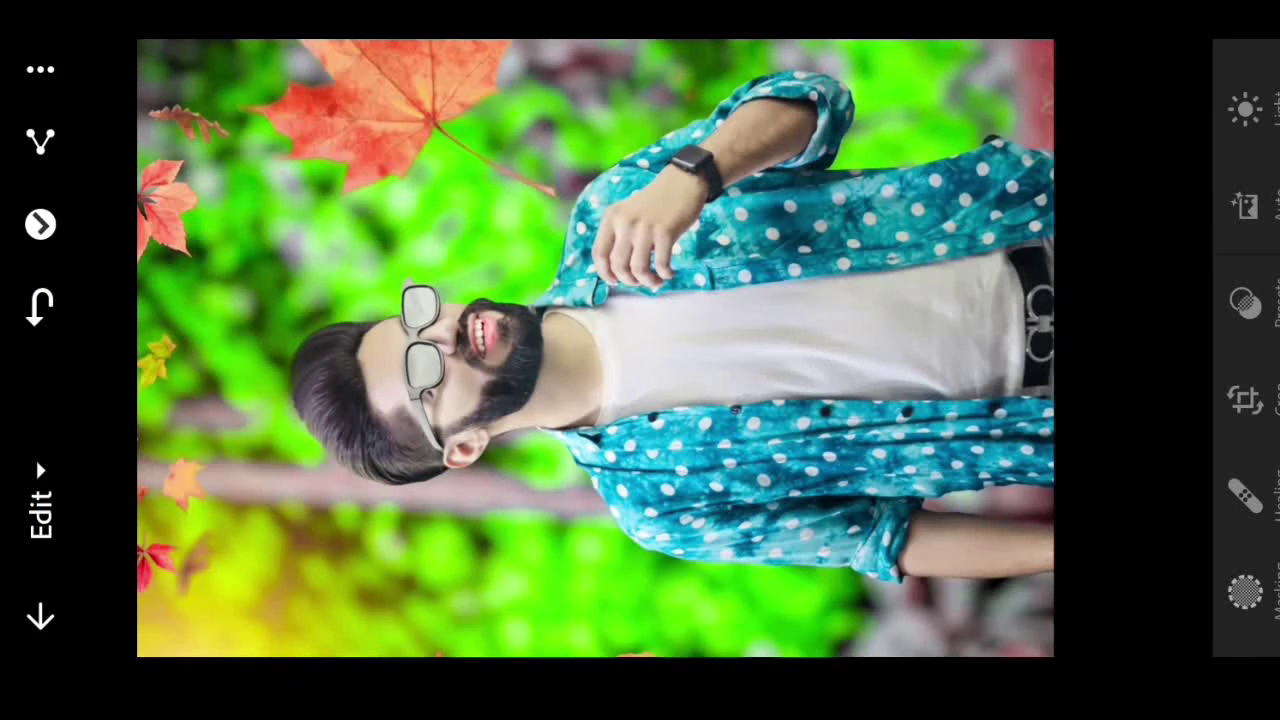
Export the finished rosy-lipped portrait from Lightroom Mobile using Share's Export as option.
{"action": "left_click_drag", "start_coordinate": [309, 486], "coordinate": [386, 446]}
{"action": "scroll", "coordinate": [640, 300], "scroll_direction": "up", "scroll_amount": 2}
{"action": "scroll", "coordinate": [640, 300], "scroll_direction": "down", "scroll_amount": 2}
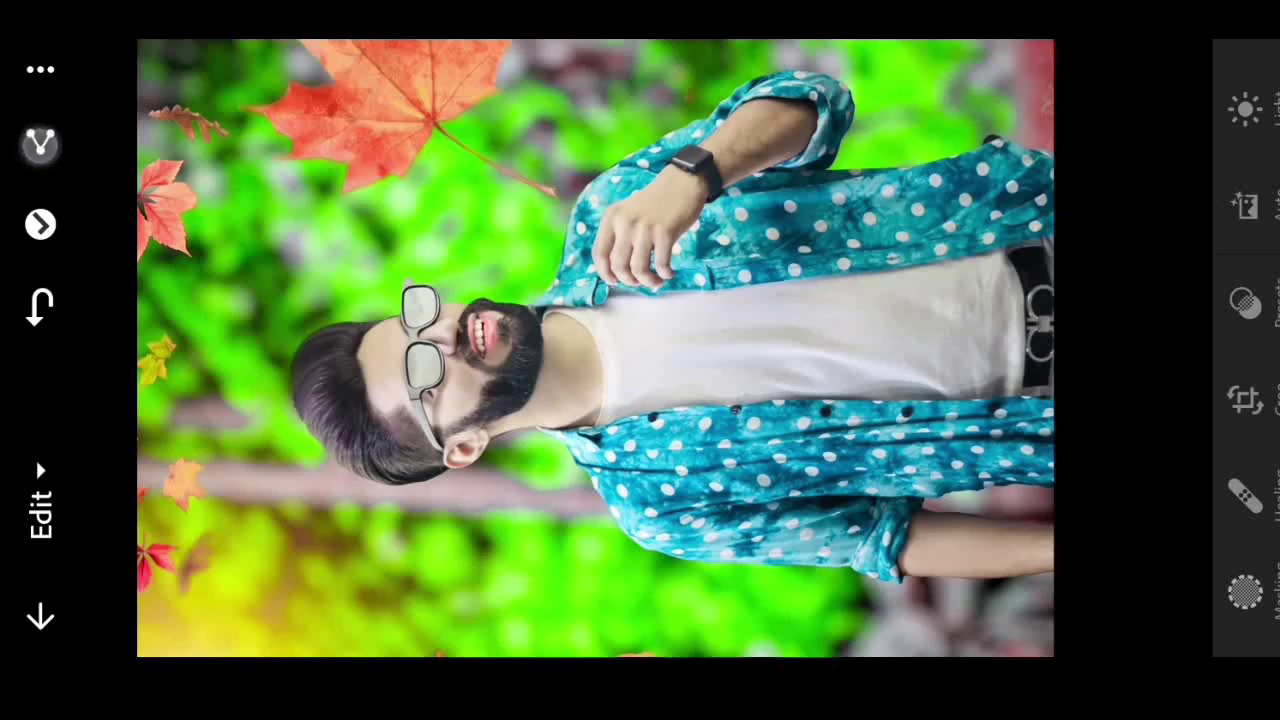
{"action": "left_click", "coordinate": [40, 141]}
{"action": "left_click", "coordinate": [1238, 490]}
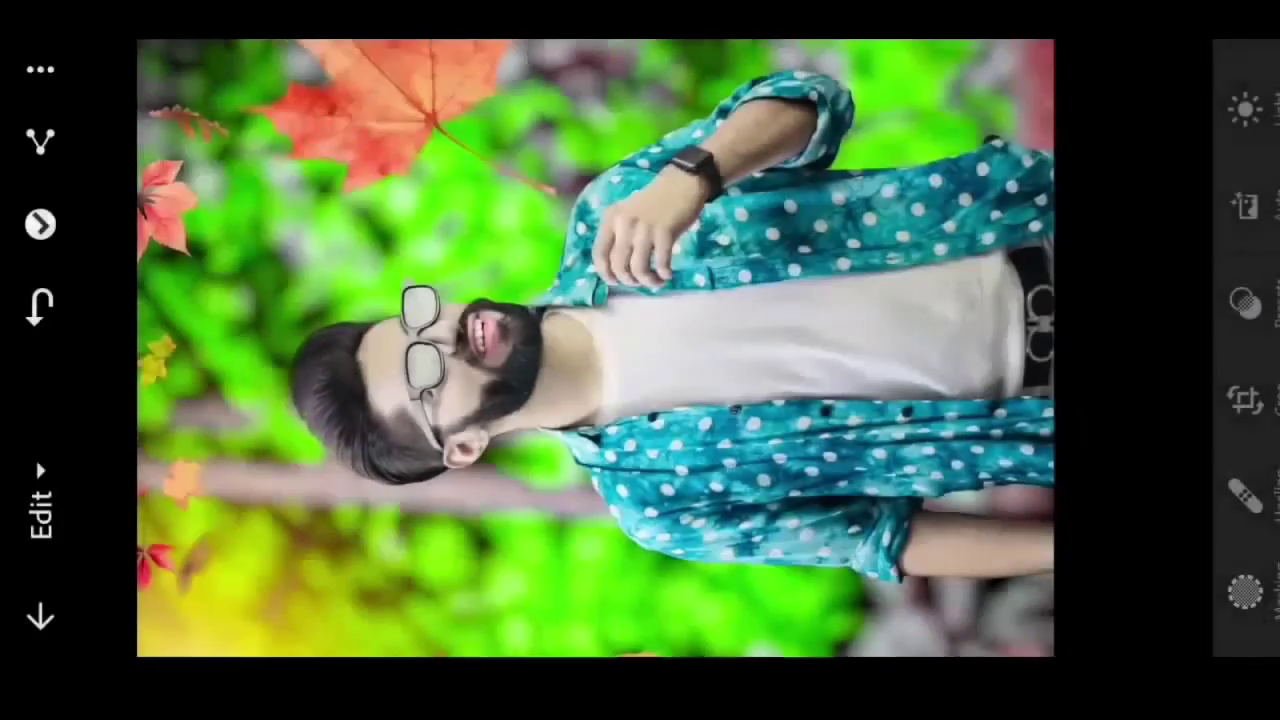
{"action": "left_click", "coordinate": [40, 89]}
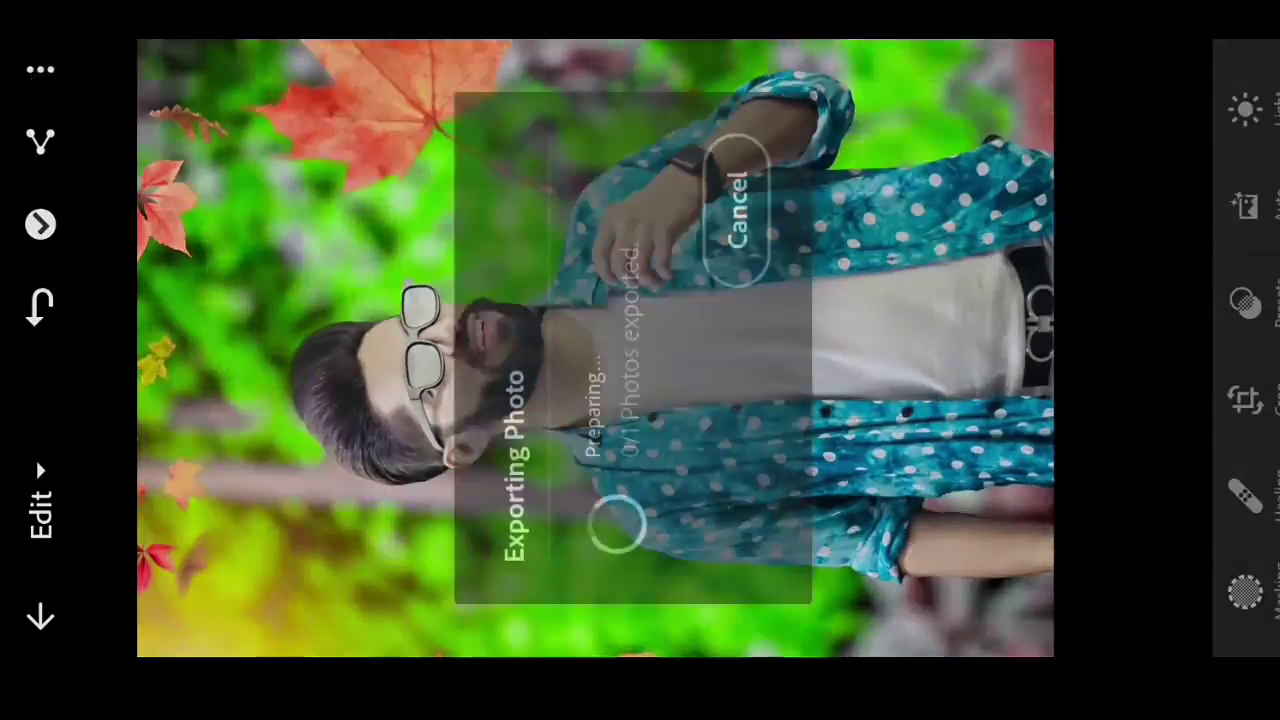